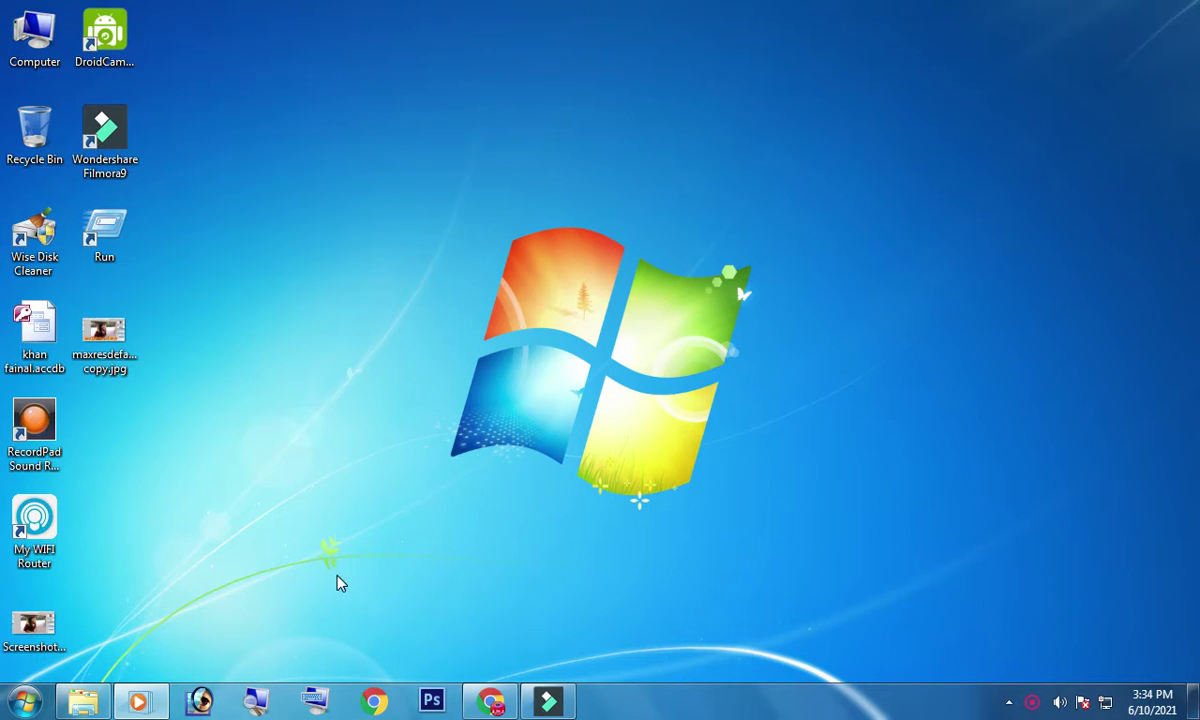
Launch Adobe Photoshop CS6 from the taskbar and let it load to an empty workspace
{"action": "left_click", "coordinate": [432, 700]}
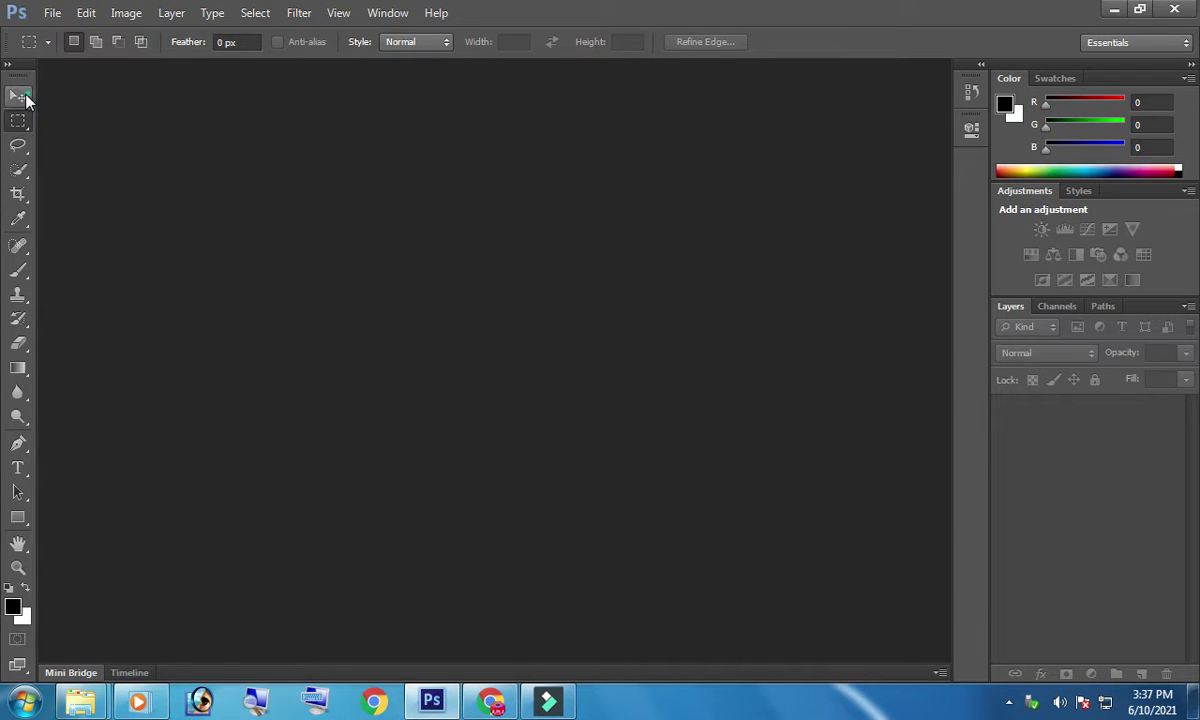
Open the green-screen JPEG by dragging it from the desktop onto the Photoshop canvas
{"action": "left_click", "coordinate": [28, 102]}
{"action": "left_click", "coordinate": [265, 162]}
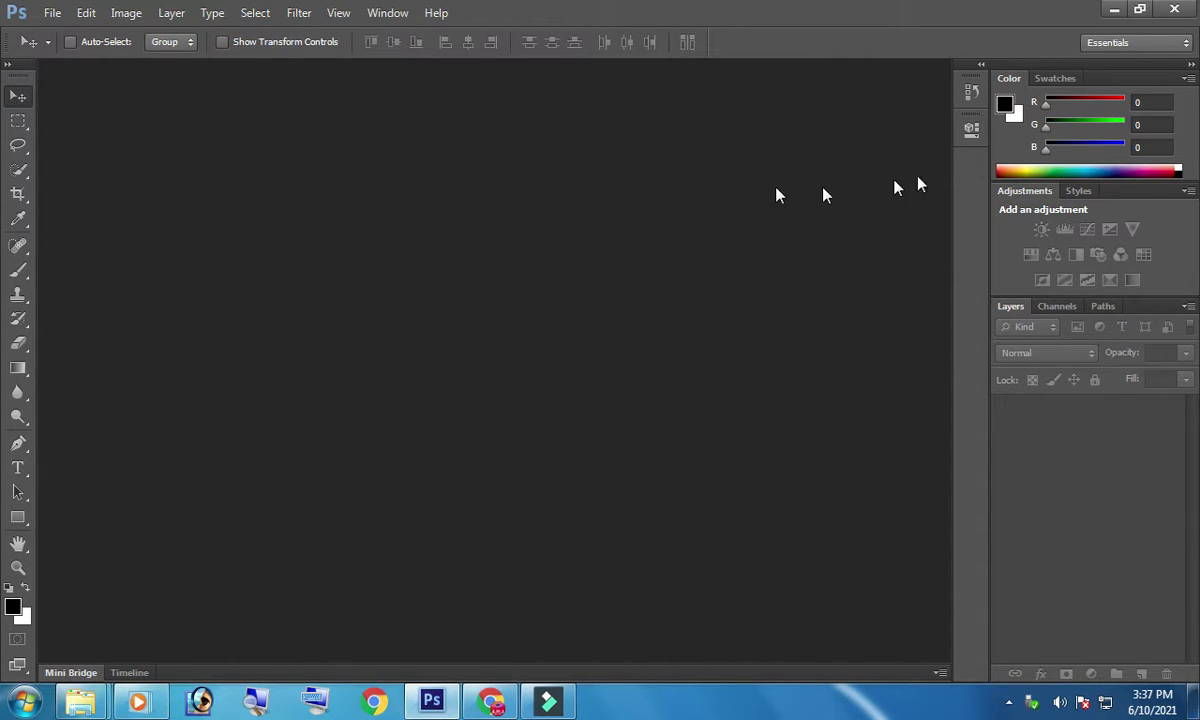
{"action": "left_click", "coordinate": [1114, 9]}
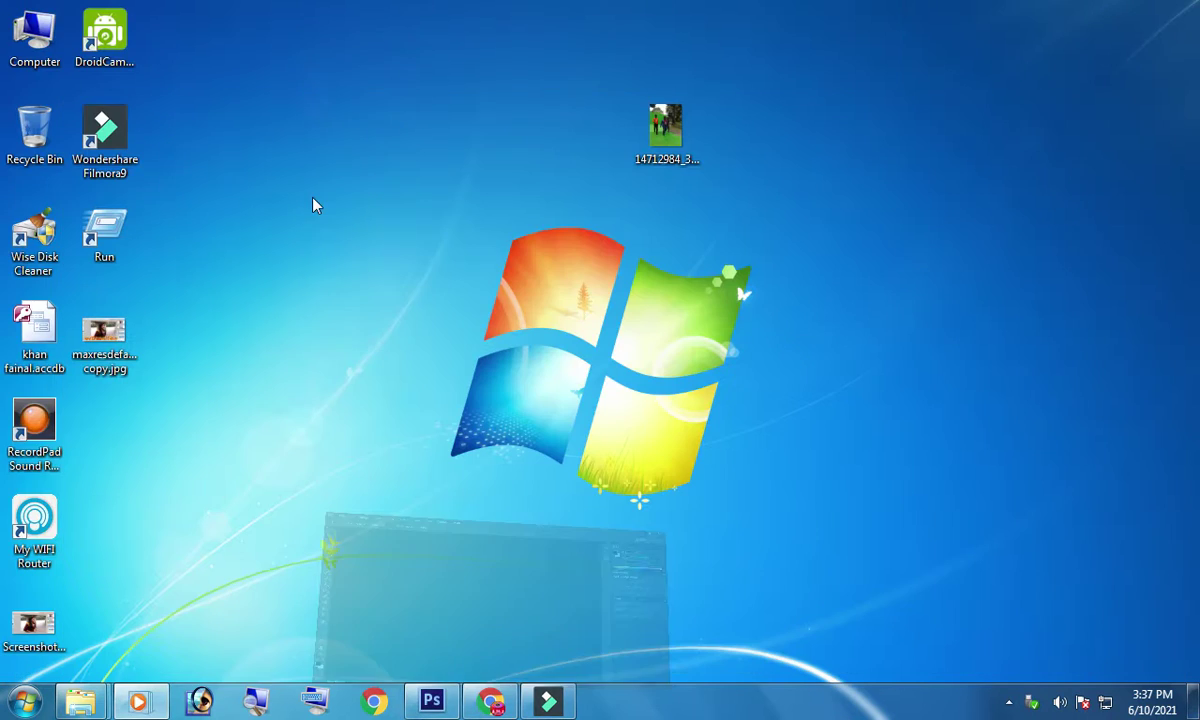
{"action": "mouse_move", "coordinate": [32, 628]}
{"action": "left_mouse_down"}
{"action": "mouse_move", "coordinate": [125, 635]}
{"action": "mouse_move", "coordinate": [95, 628]}
{"action": "left_mouse_up"}
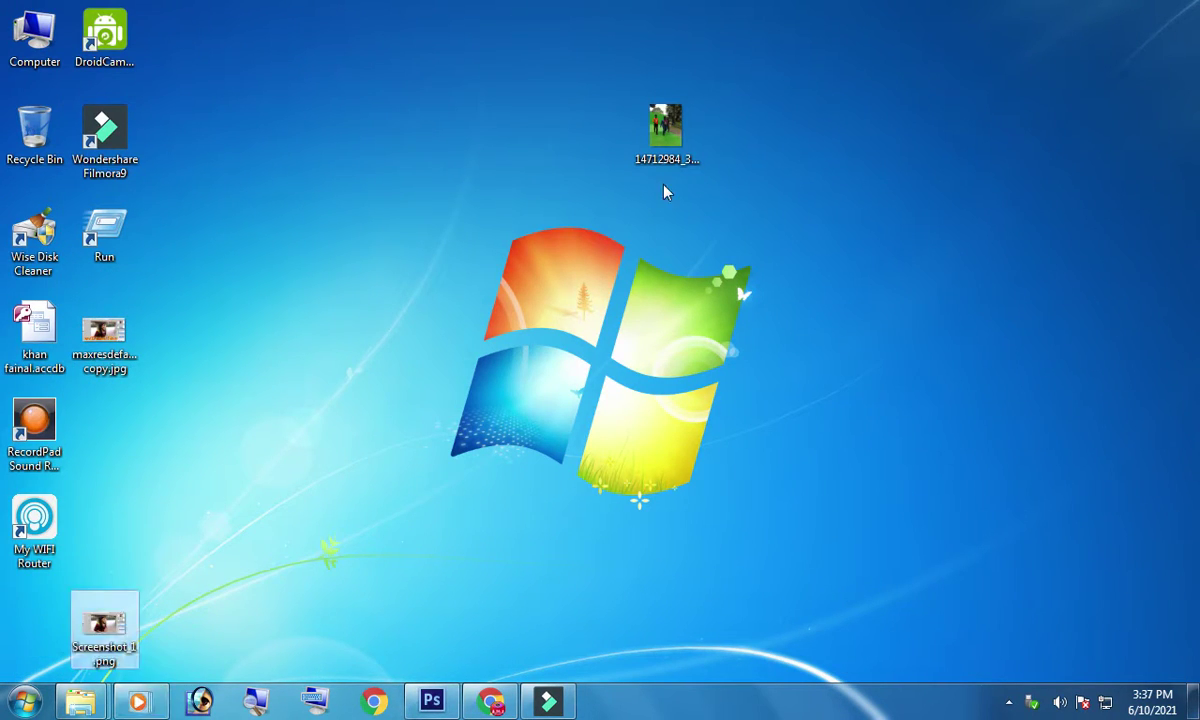
{"action": "left_click_drag", "start_coordinate": [665, 118], "coordinate": [420, 688]}
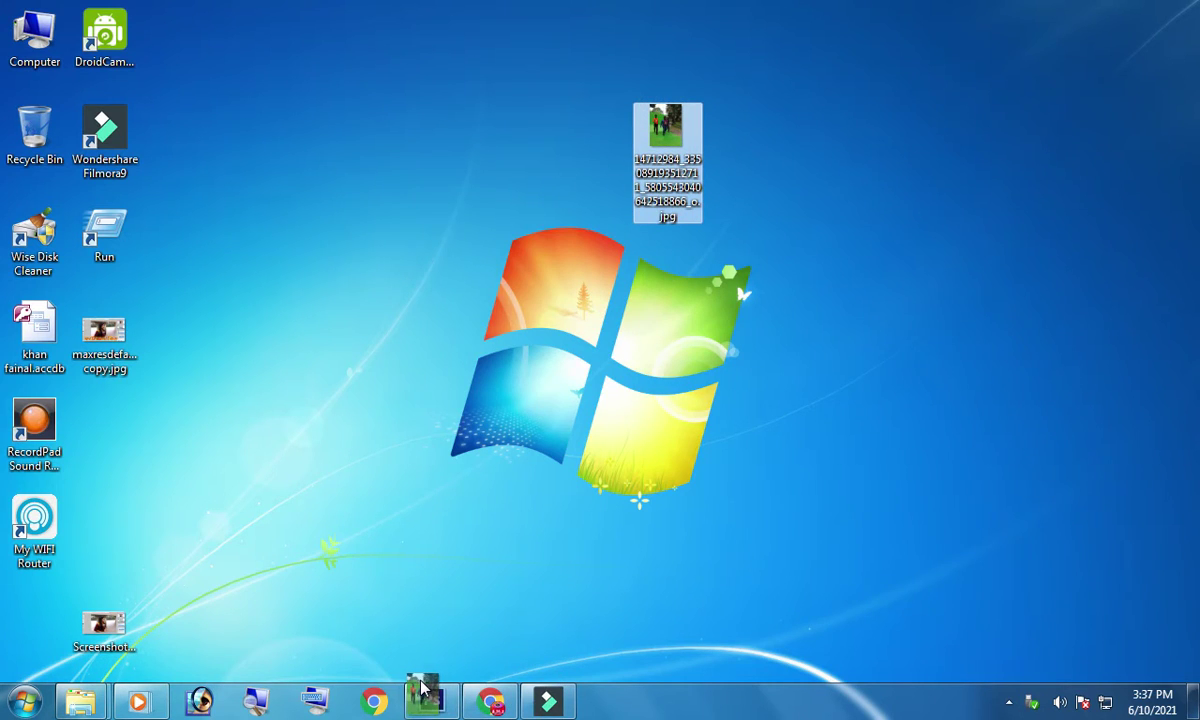
{"action": "mouse_move", "coordinate": [420, 688]}
{"action": "left_mouse_down"}
{"action": "mouse_move", "coordinate": [432, 349]}
{"action": "mouse_move", "coordinate": [483, 302]}
{"action": "left_mouse_up"}
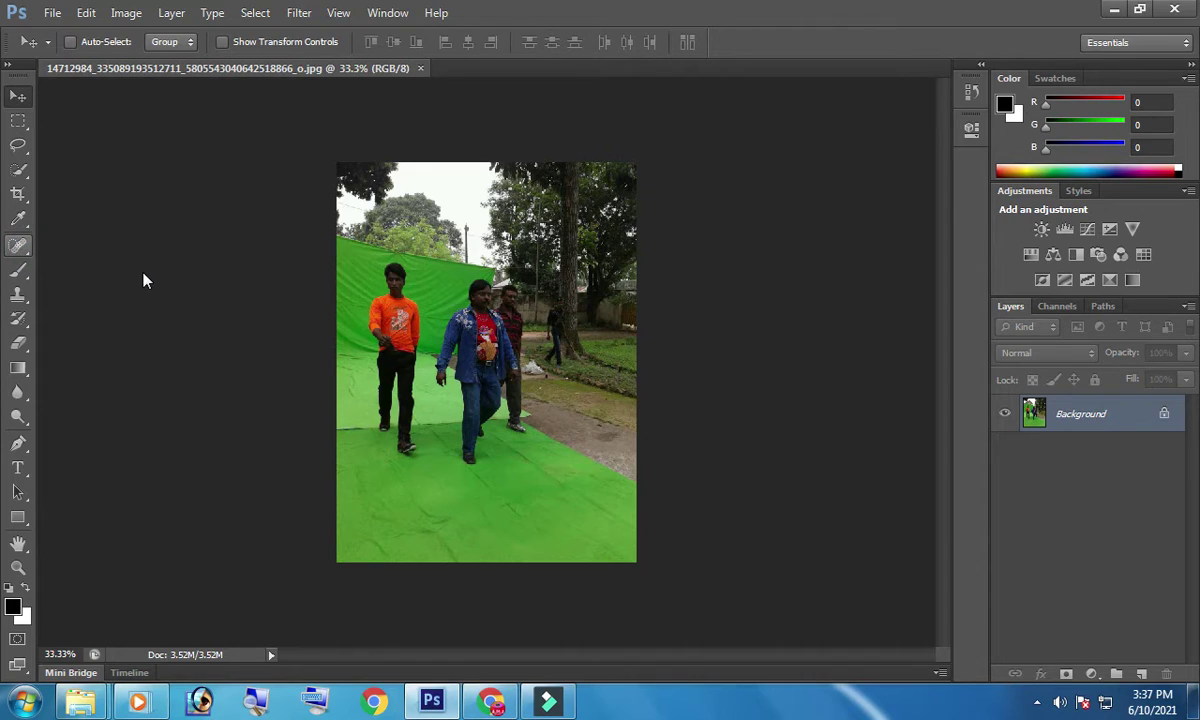
{"action": "key", "text": "j"}
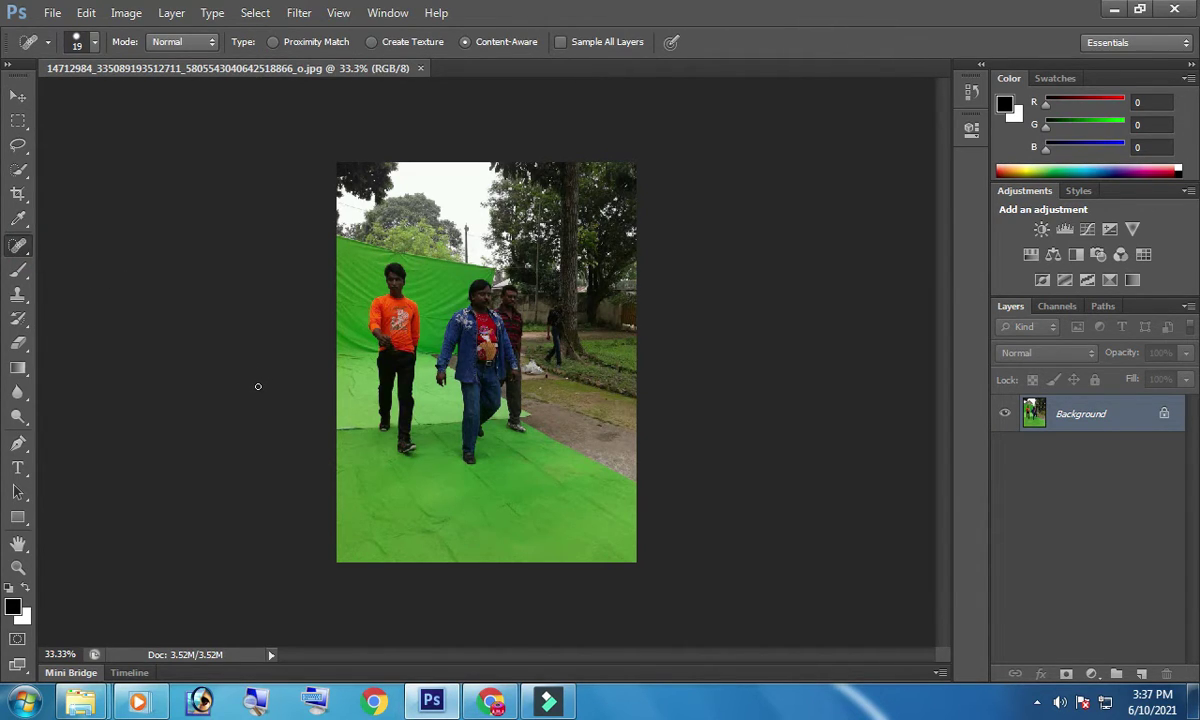
{"action": "key", "text": "v"}
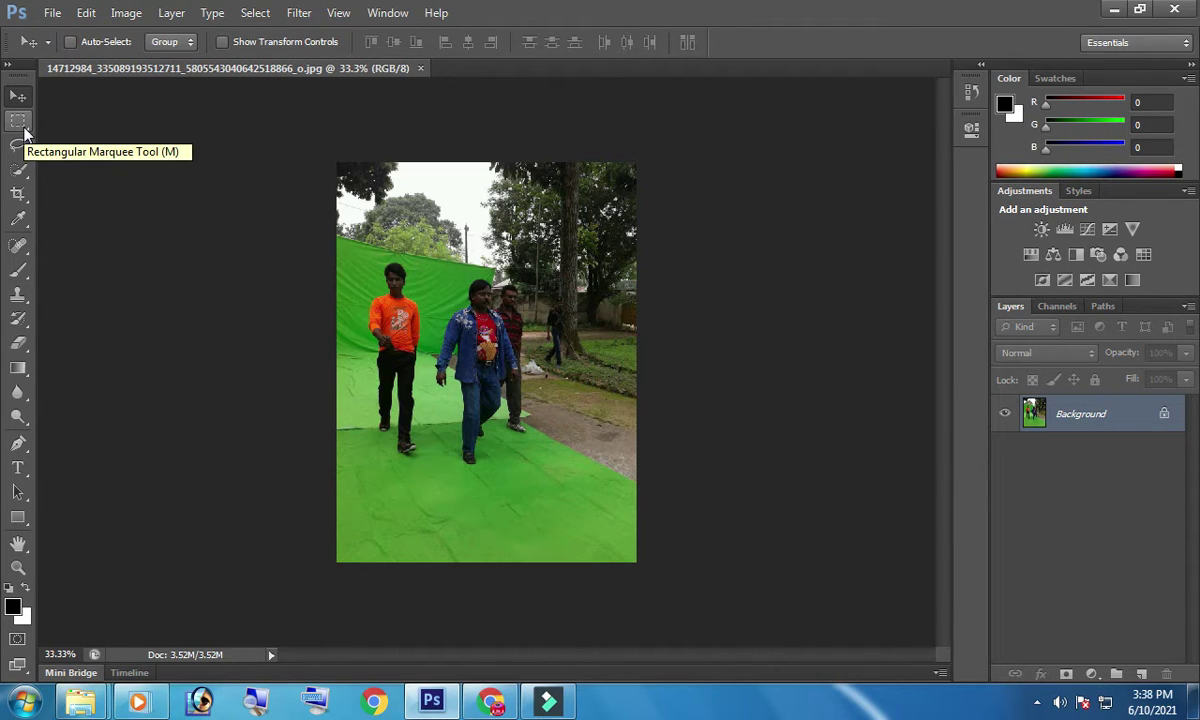
{"action": "left_click", "coordinate": [22, 124]}
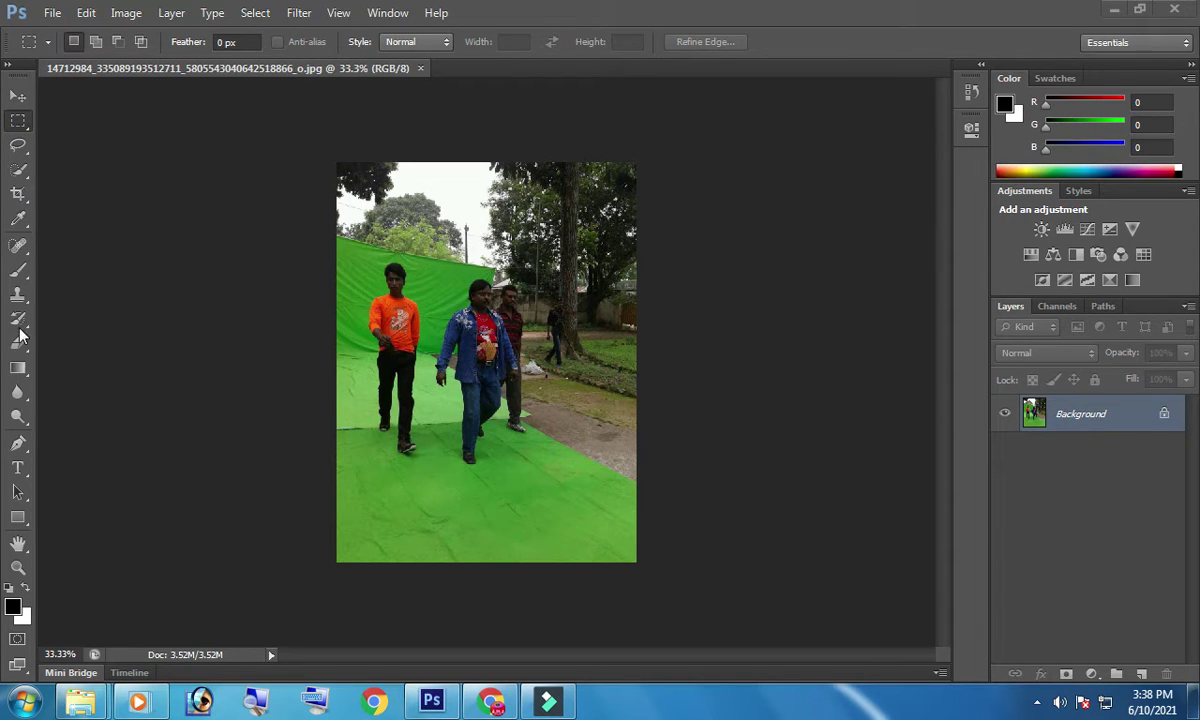
{"action": "left_click", "coordinate": [19, 338]}
{"action": "left_click", "coordinate": [18, 368]}
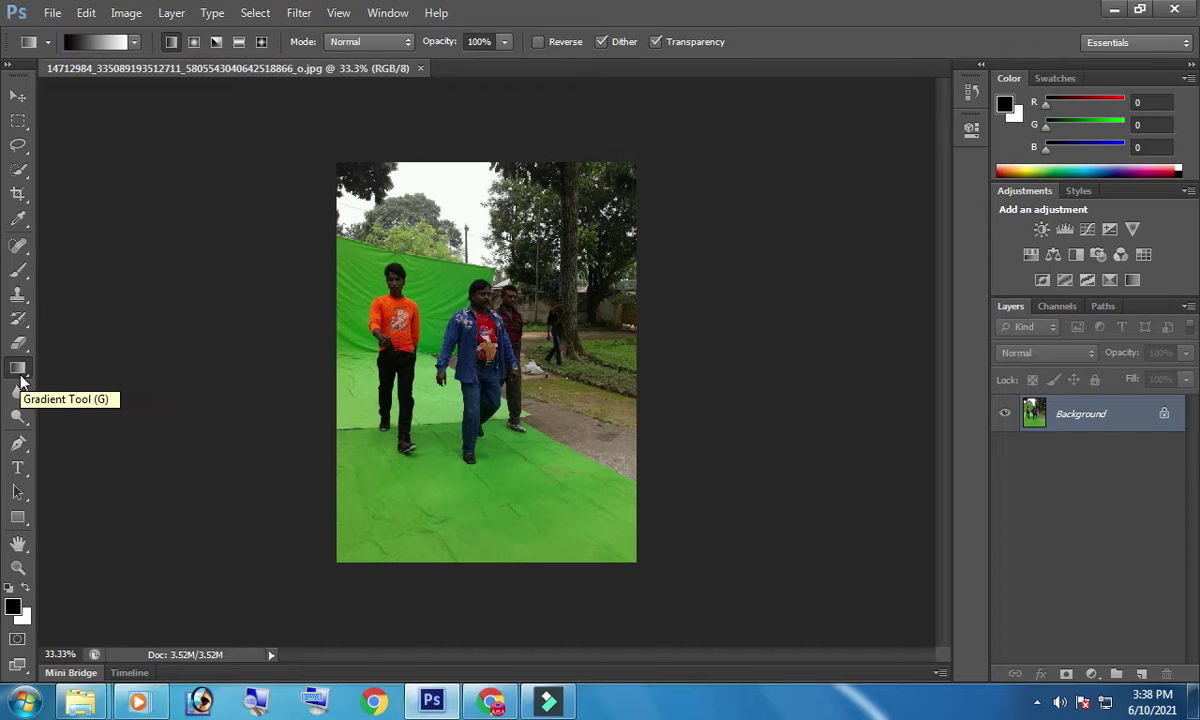
{"action": "key", "text": "m"}
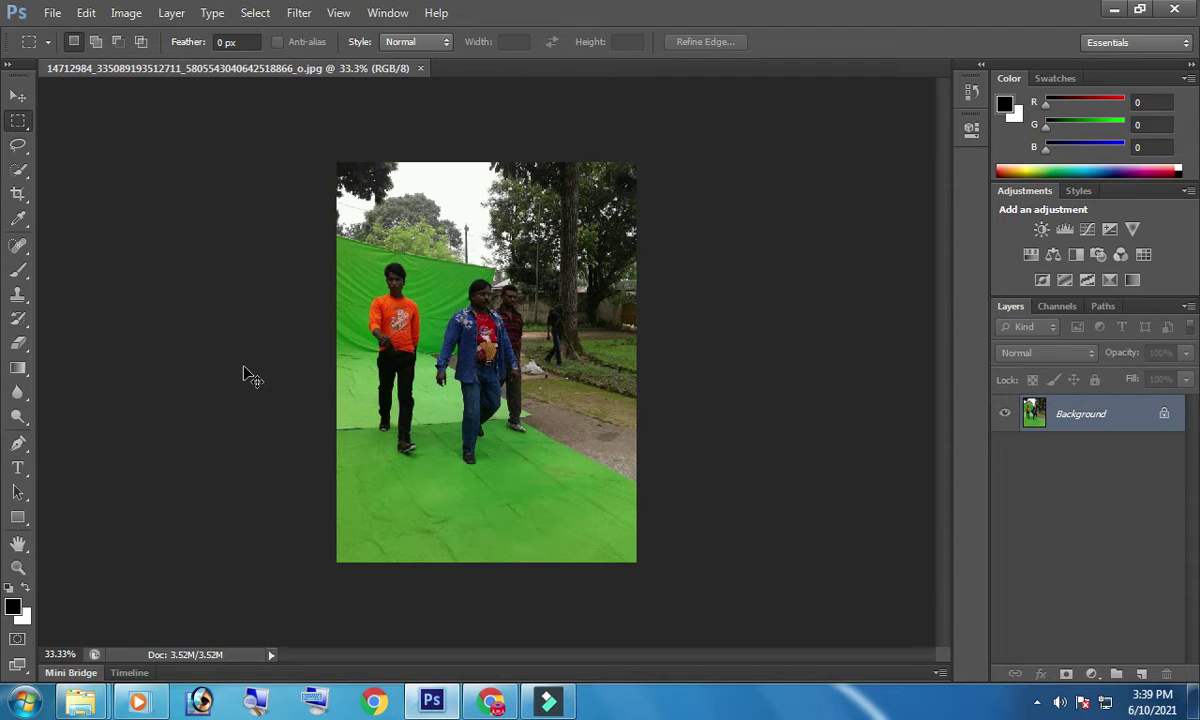
{"action": "key", "text": "ctrl+m"}
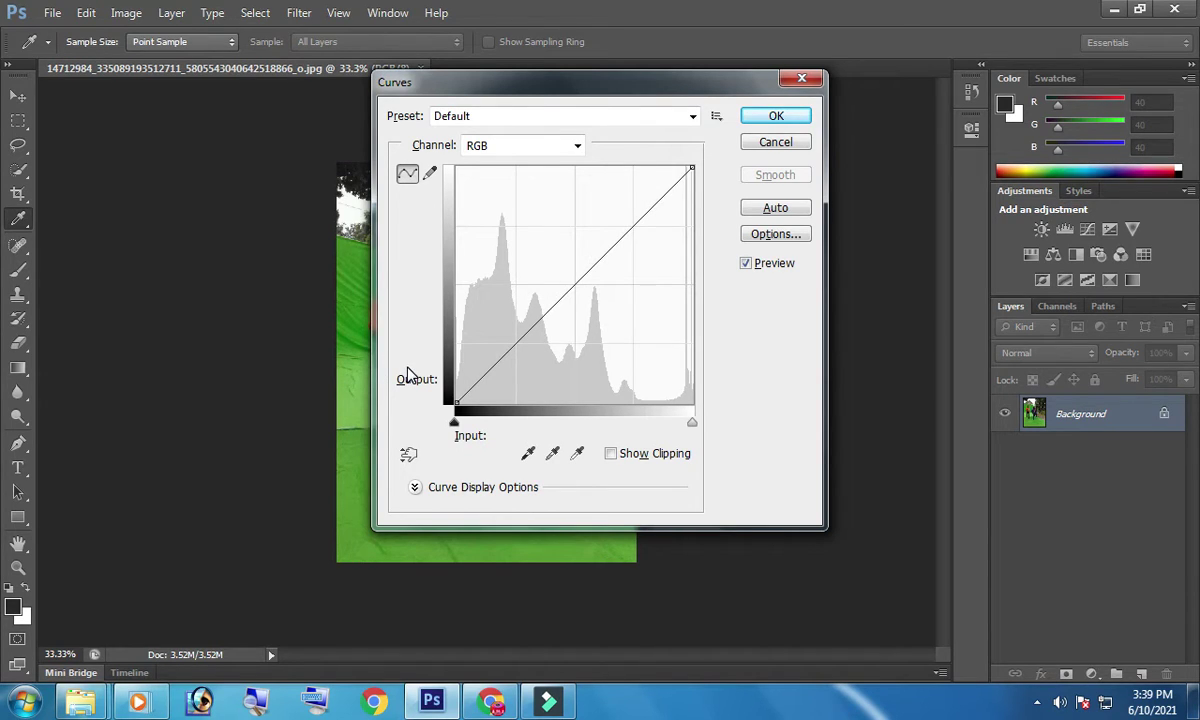
Brighten the photo with Curves, lifting the RGB point to input 76, output 126
{"action": "left_click", "coordinate": [497, 87]}
{"action": "left_click_drag", "start_coordinate": [497, 87], "coordinate": [674, 114]}
{"action": "mouse_move", "coordinate": [742, 321]}
{"action": "left_mouse_down"}
{"action": "mouse_move", "coordinate": [714, 311]}
{"action": "mouse_move", "coordinate": [804, 343]}
{"action": "mouse_move", "coordinate": [676, 313]}
{"action": "mouse_move", "coordinate": [727, 324]}
{"action": "mouse_move", "coordinate": [702, 324]}
{"action": "mouse_move", "coordinate": [704, 311]}
{"action": "left_mouse_up"}
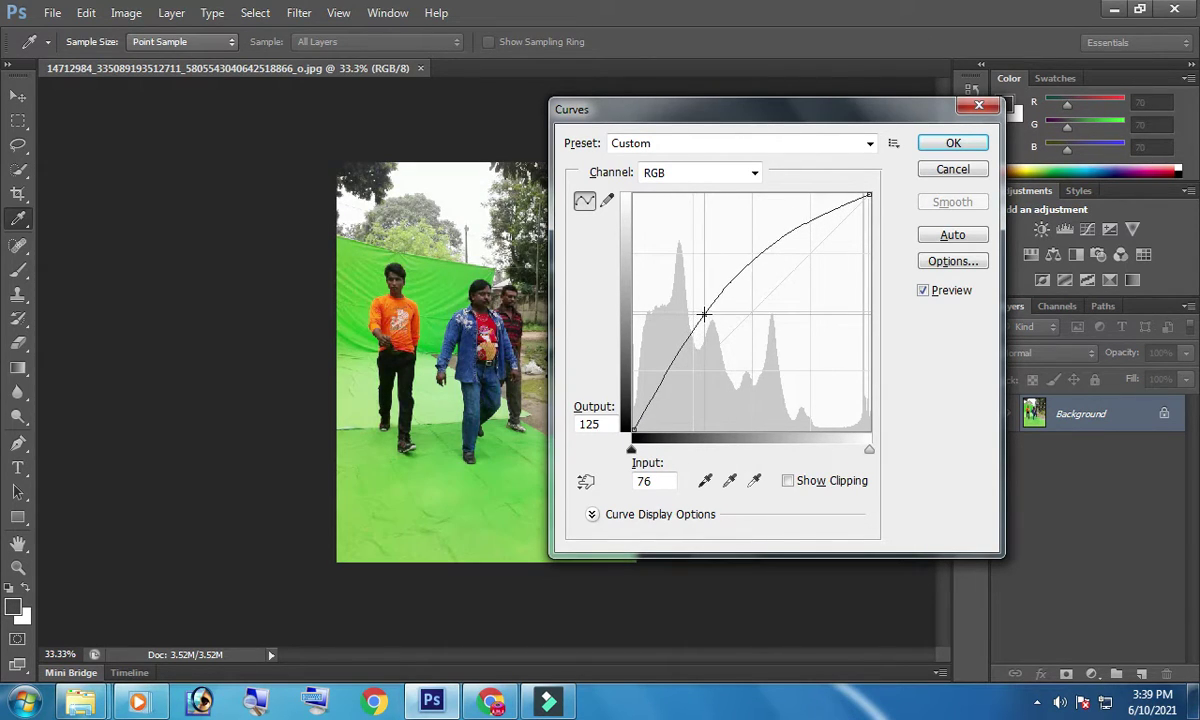
{"action": "left_click", "coordinate": [951, 144]}
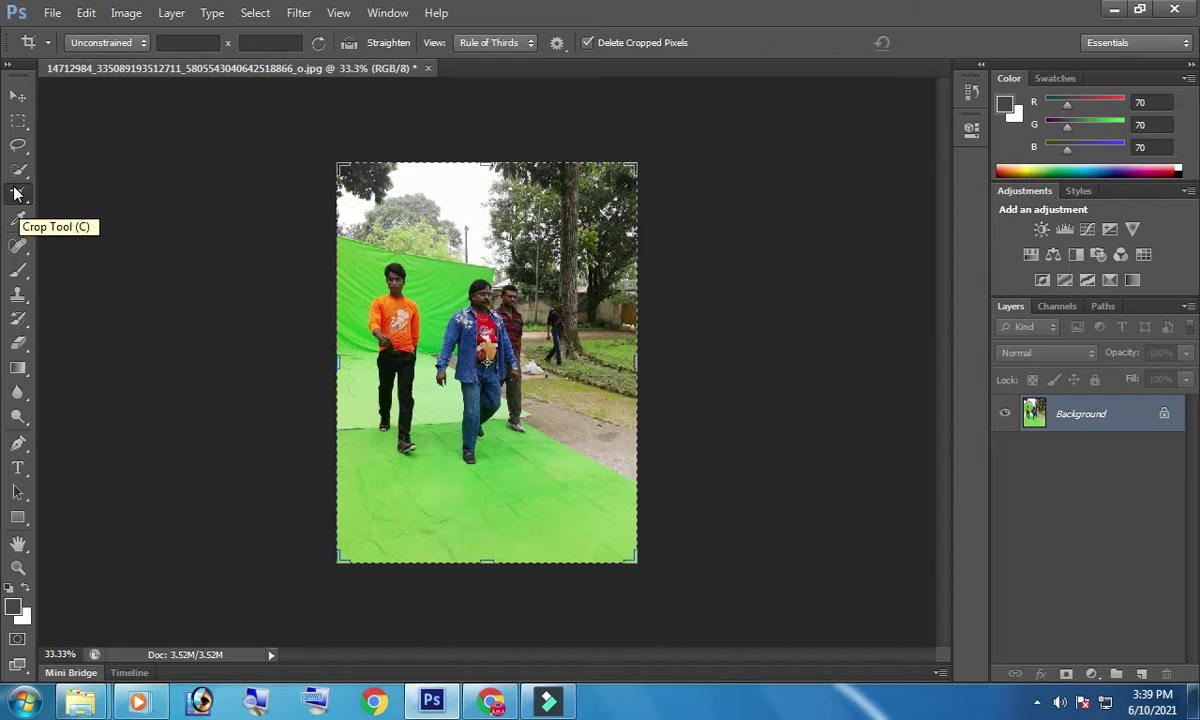
{"action": "left_click", "coordinate": [17, 194]}
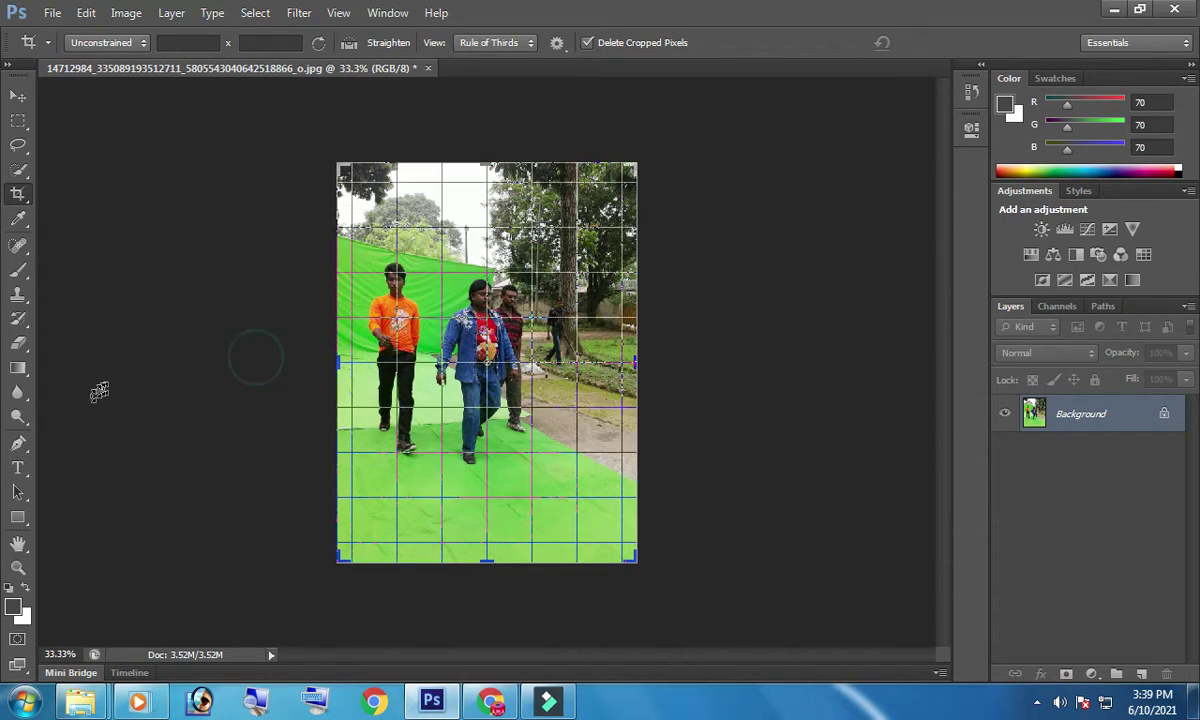
{"action": "left_click", "coordinate": [18, 443]}
{"action": "left_click", "coordinate": [591, 281]}
{"action": "left_click", "coordinate": [910, 42]}
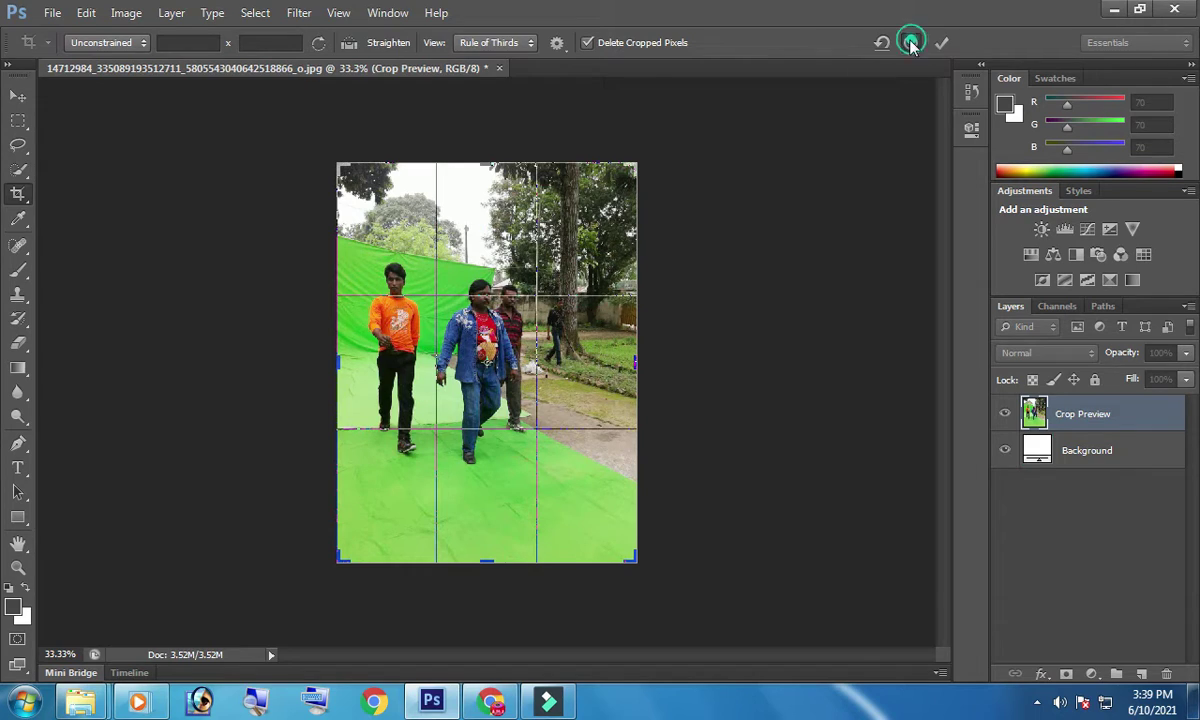
{"action": "left_click", "coordinate": [18, 368]}
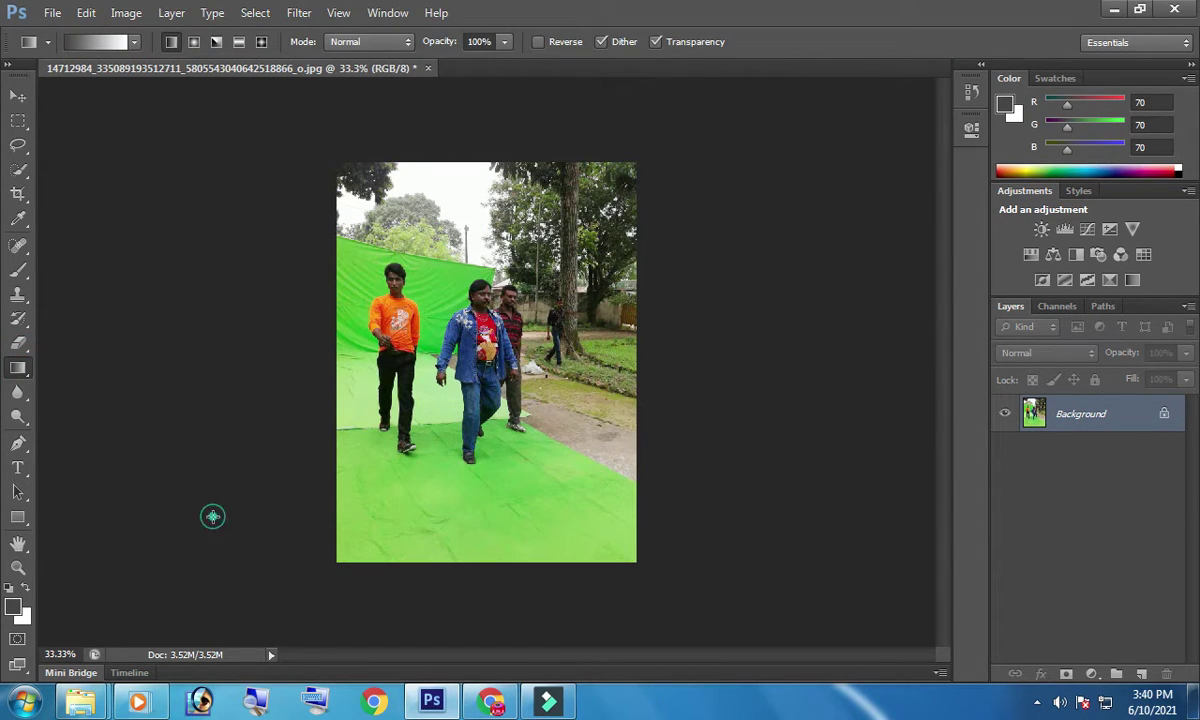
{"action": "key", "text": "c"}
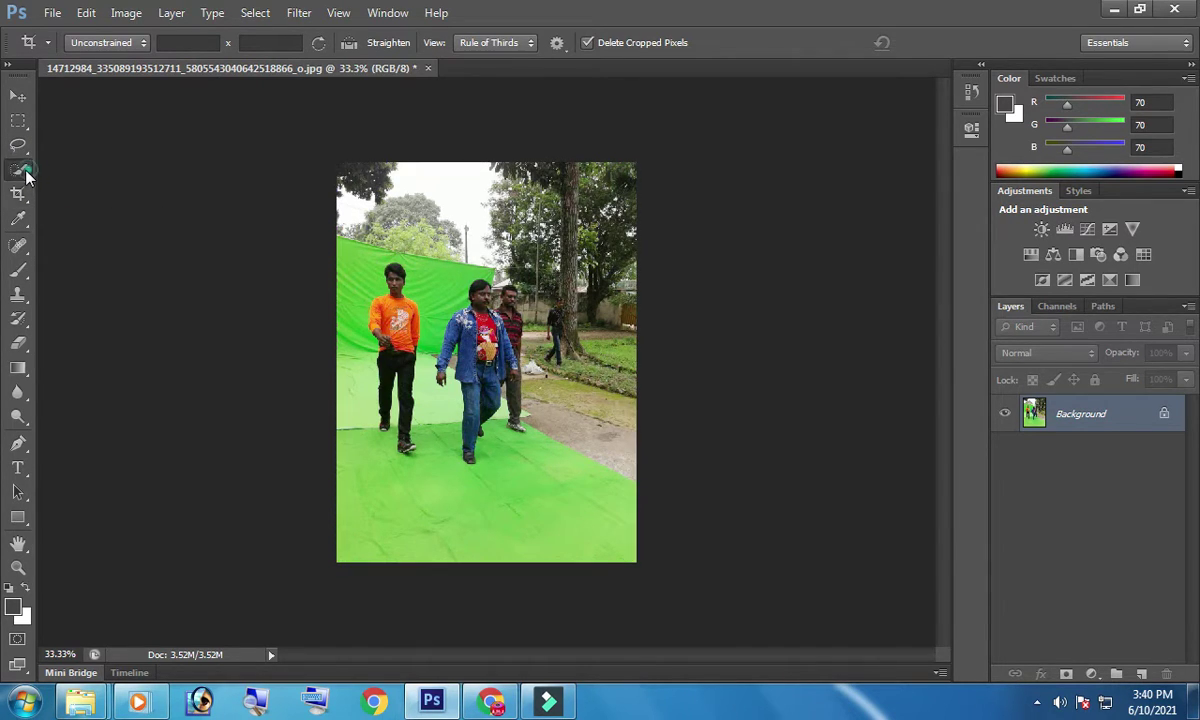
Try a Quick Selection on the blue-jacket man, then clear that selection
{"action": "left_click", "coordinate": [26, 175]}
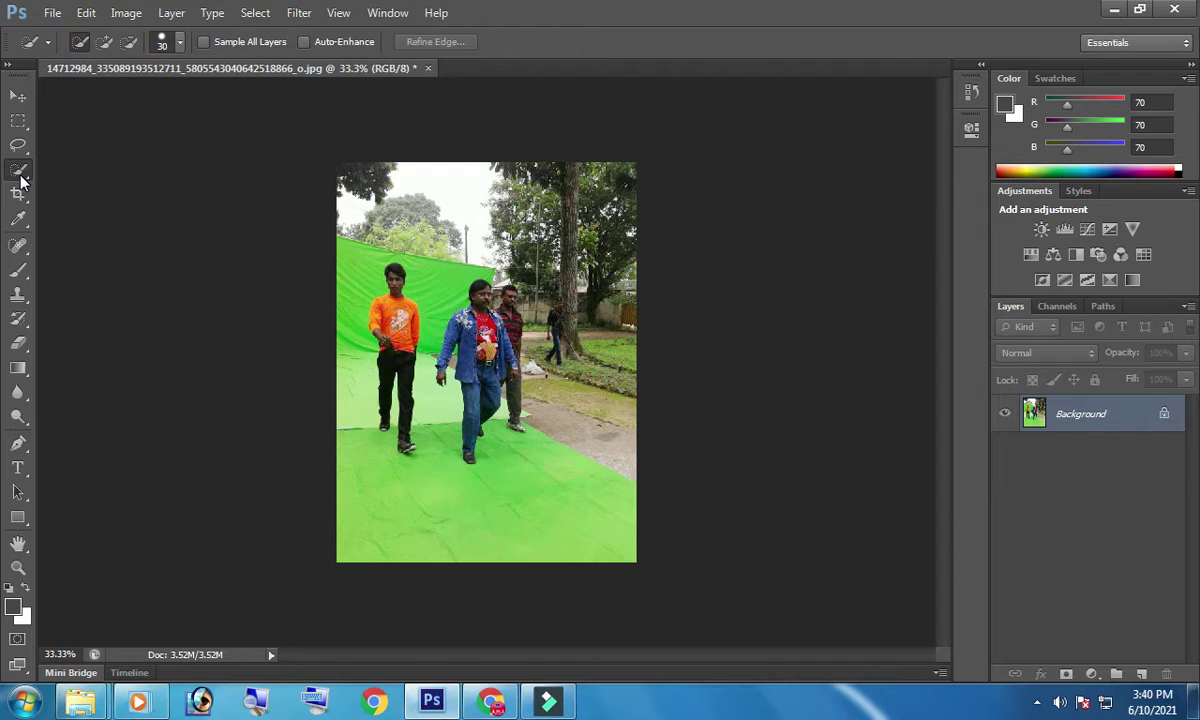
{"action": "left_click", "coordinate": [22, 172]}
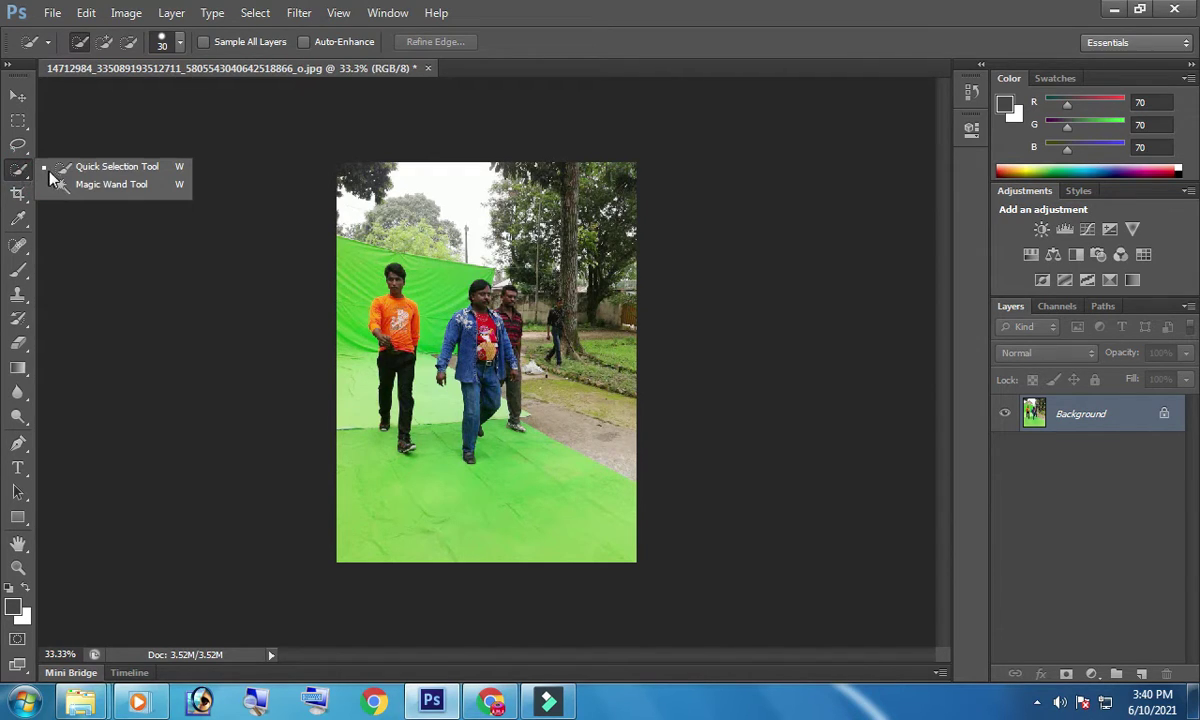
{"action": "left_click", "coordinate": [54, 172]}
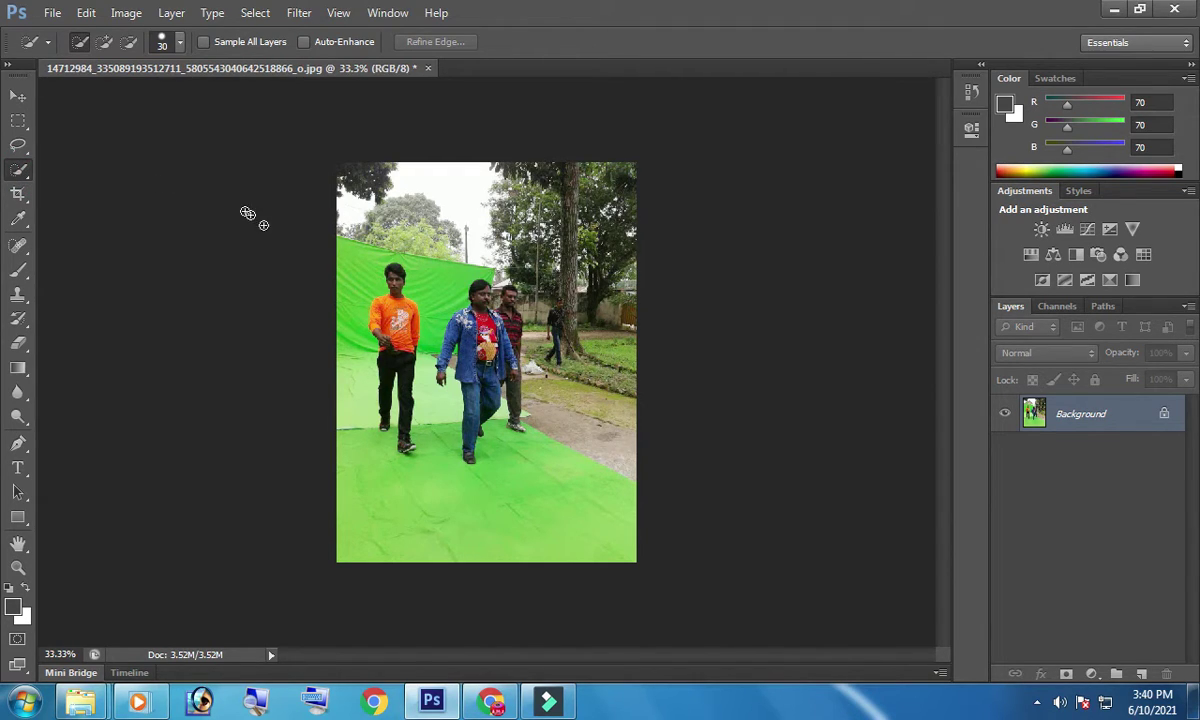
{"action": "mouse_move", "coordinate": [474, 291]}
{"action": "left_mouse_down"}
{"action": "mouse_move", "coordinate": [450, 365]}
{"action": "mouse_move", "coordinate": [478, 468]}
{"action": "mouse_move", "coordinate": [430, 428]}
{"action": "left_mouse_up"}
{"action": "right_click", "coordinate": [456, 436]}
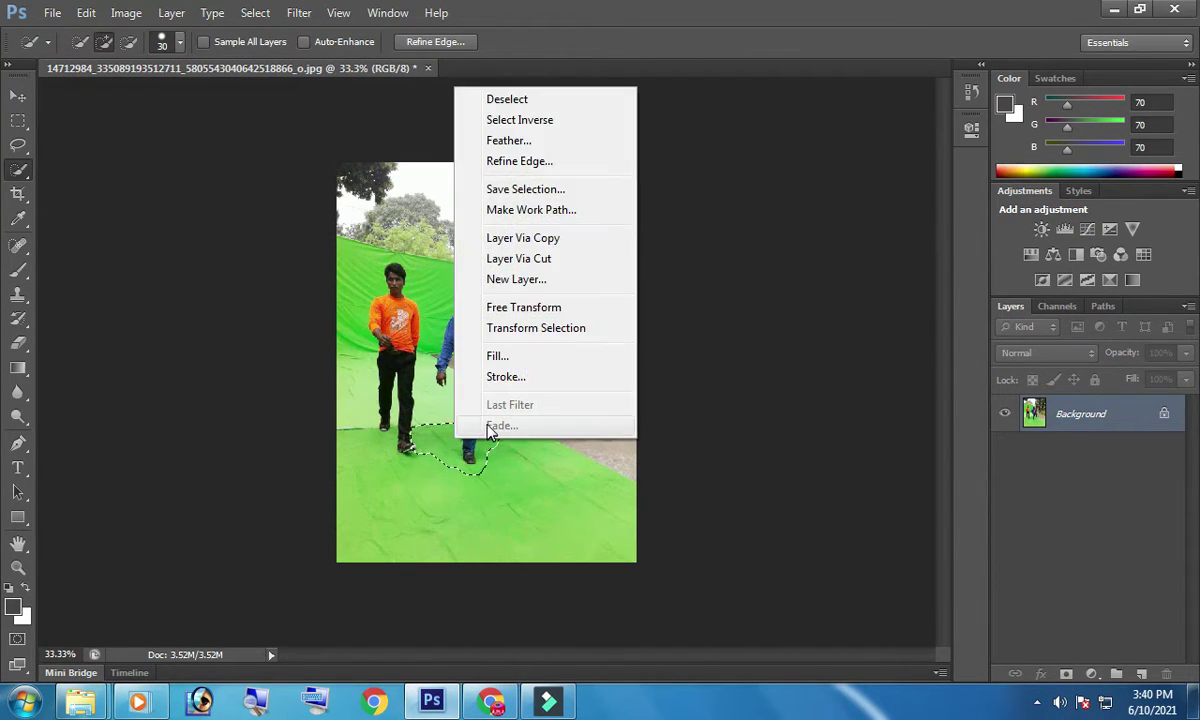
{"action": "left_click", "coordinate": [485, 99]}
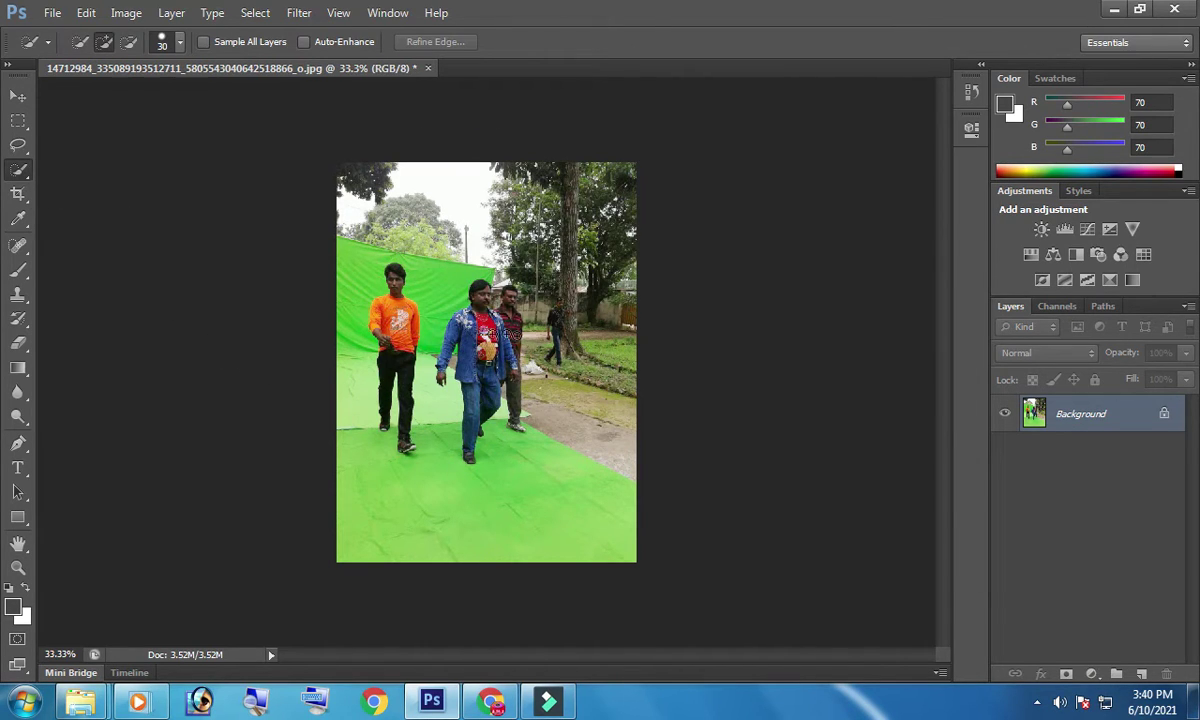
Select the orange-shirt man, move him lower right, then choose the Eraser and show History
{"action": "left_click_drag", "start_coordinate": [394, 275], "coordinate": [396, 320]}
{"action": "left_click_drag", "start_coordinate": [406, 366], "coordinate": [402, 440]}
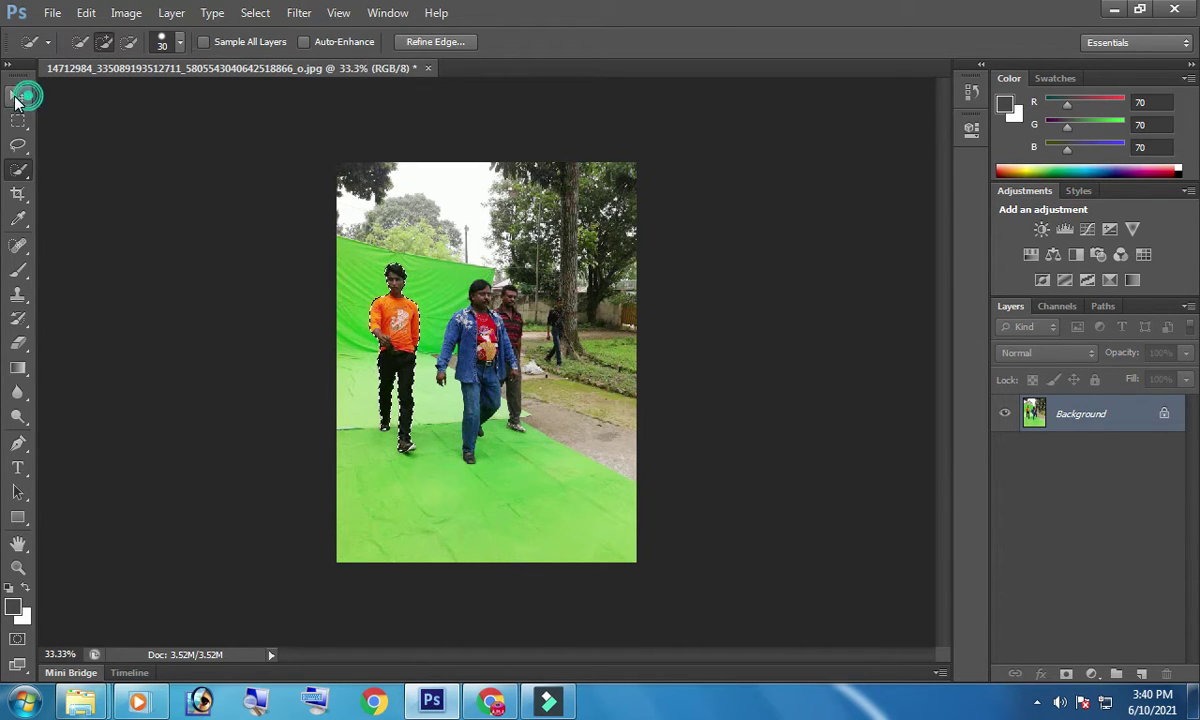
{"action": "left_click", "coordinate": [18, 95]}
{"action": "left_click_drag", "start_coordinate": [403, 323], "coordinate": [590, 411]}
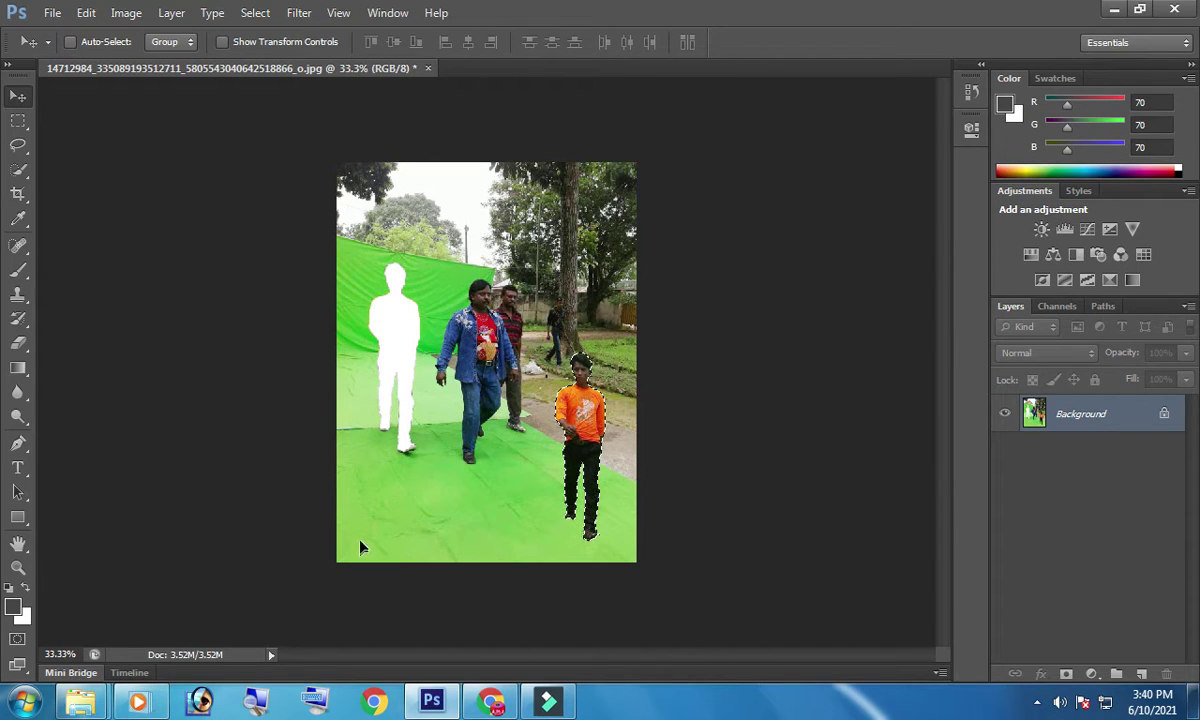
{"action": "left_click_drag", "start_coordinate": [578, 470], "coordinate": [554, 480]}
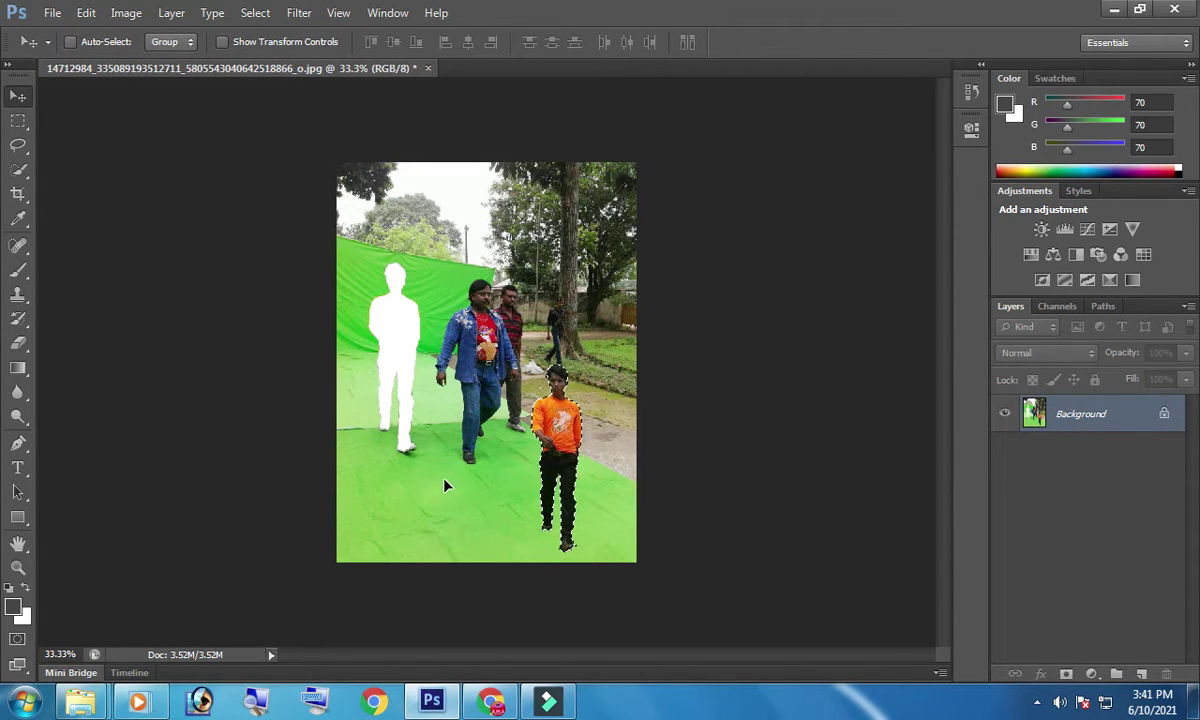
{"action": "left_click", "coordinate": [20, 345]}
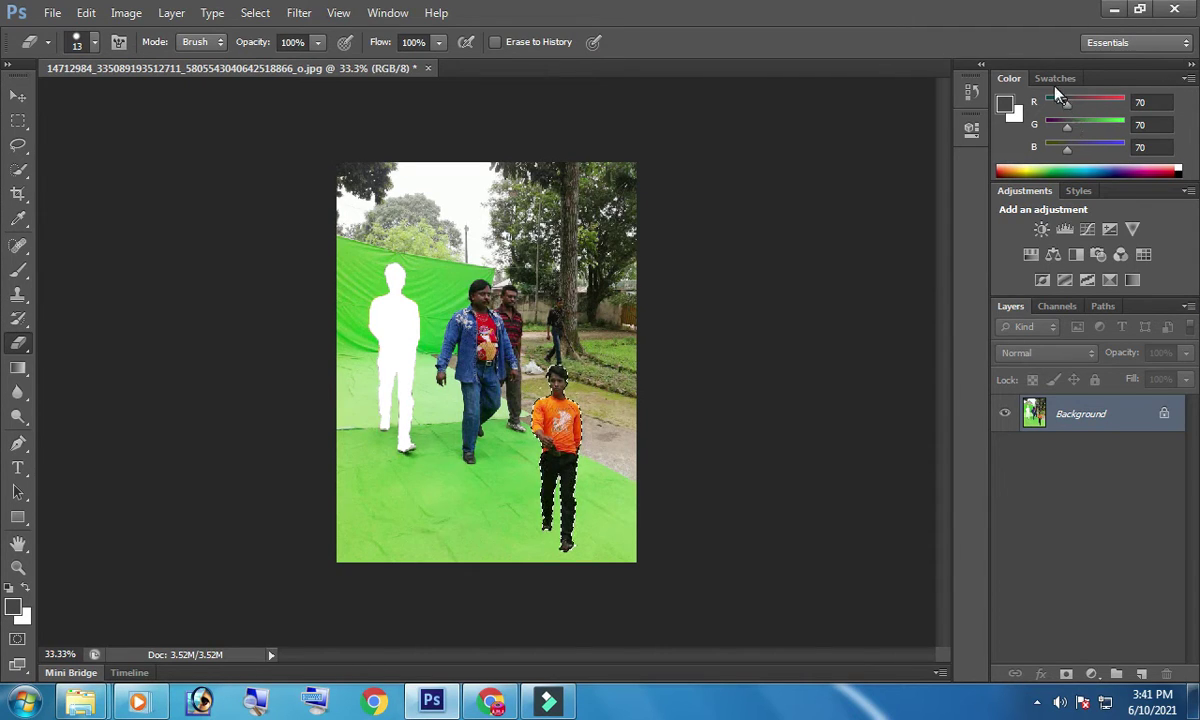
{"action": "left_click", "coordinate": [977, 64]}
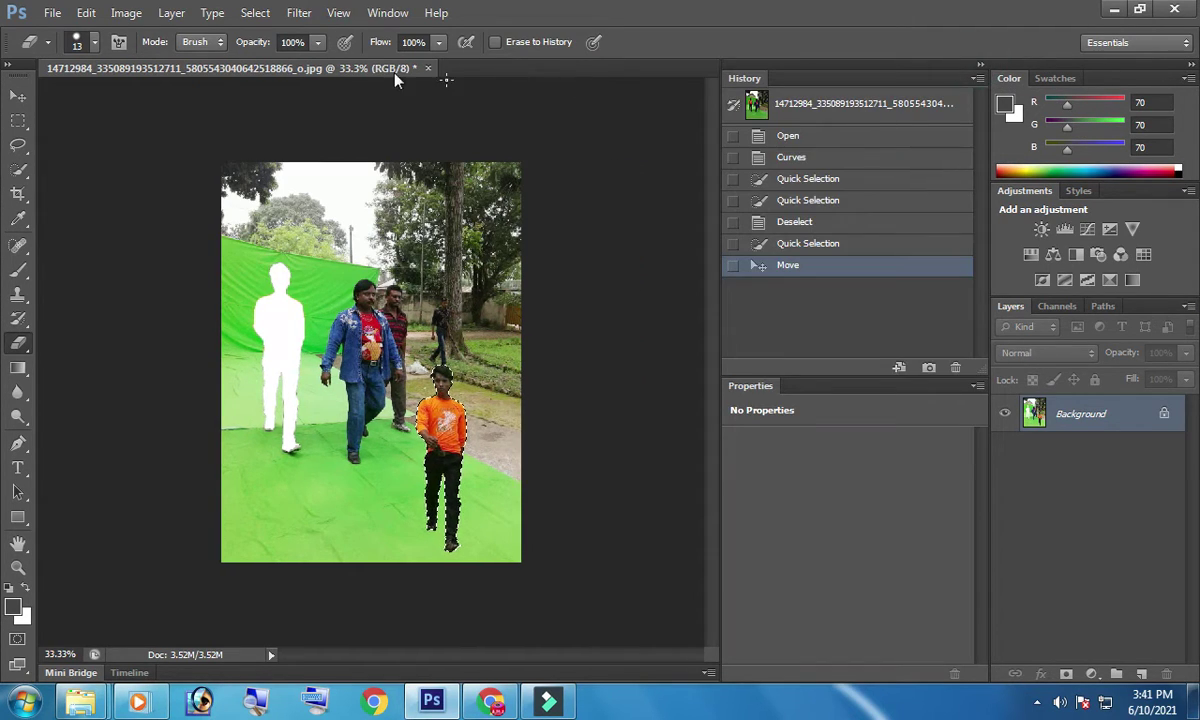
Collapse the History and Properties panels and reset the workspace to Essentials
{"action": "left_click", "coordinate": [976, 64]}
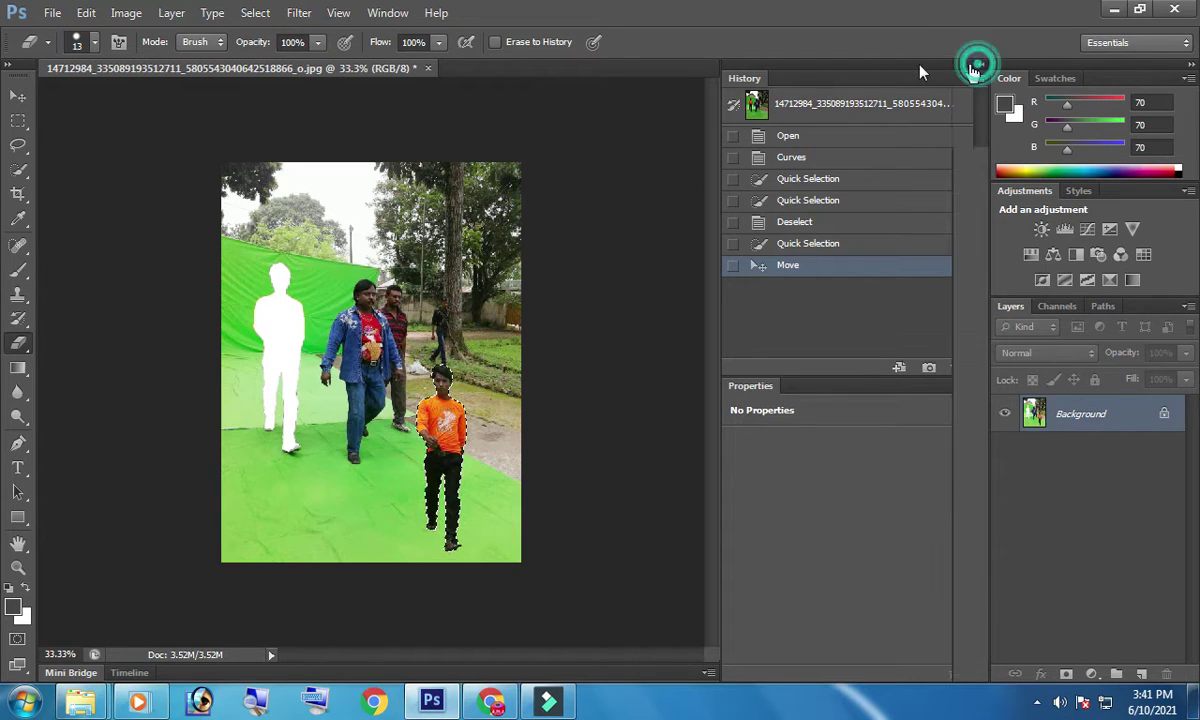
{"action": "left_click", "coordinate": [438, 13]}
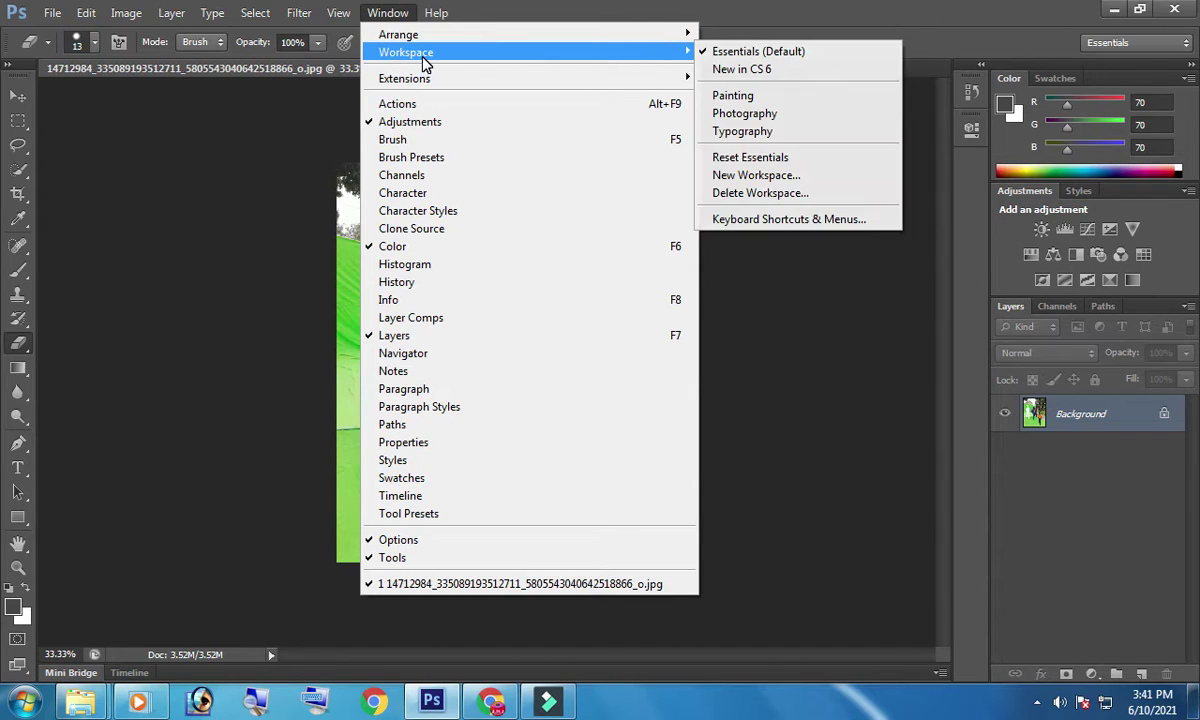
{"action": "mouse_move", "coordinate": [406, 52]}
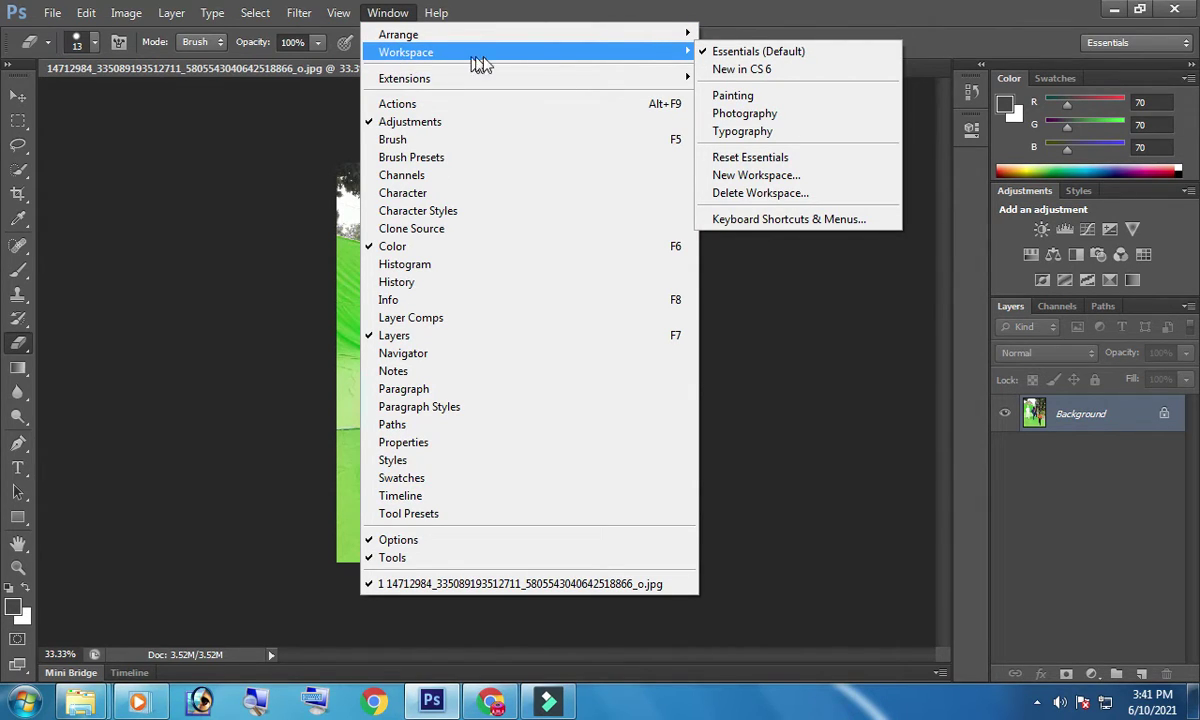
{"action": "left_click", "coordinate": [763, 163]}
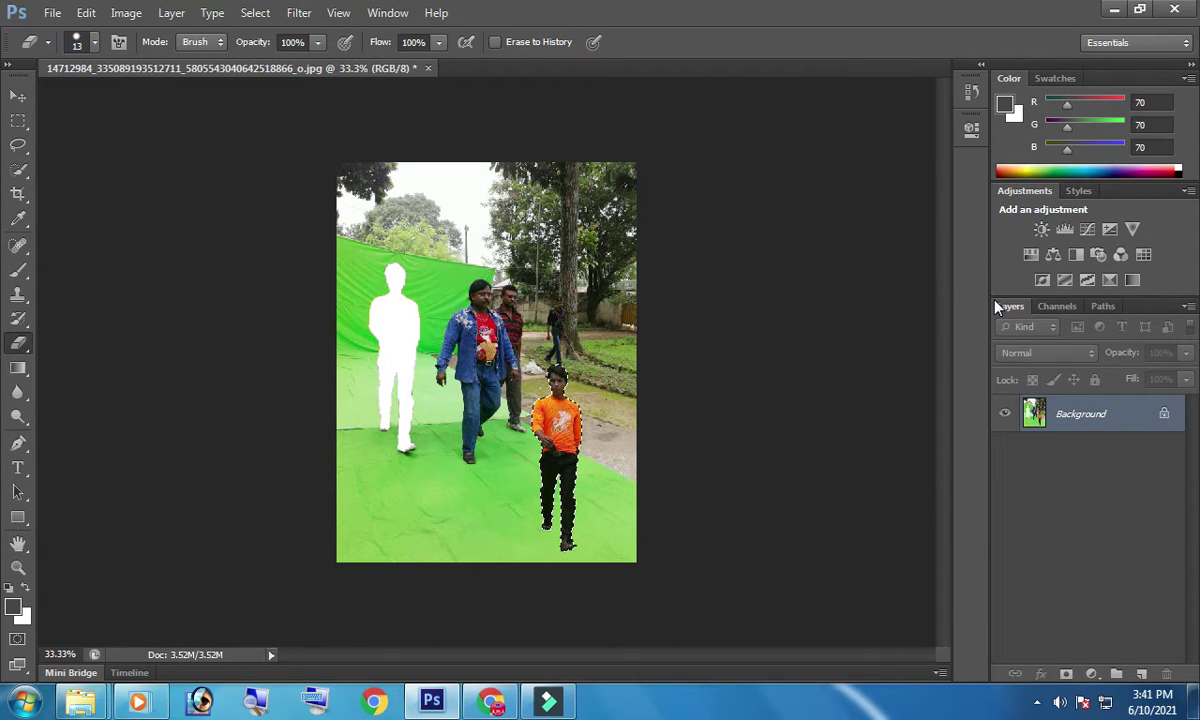
{"action": "left_click", "coordinate": [50, 13]}
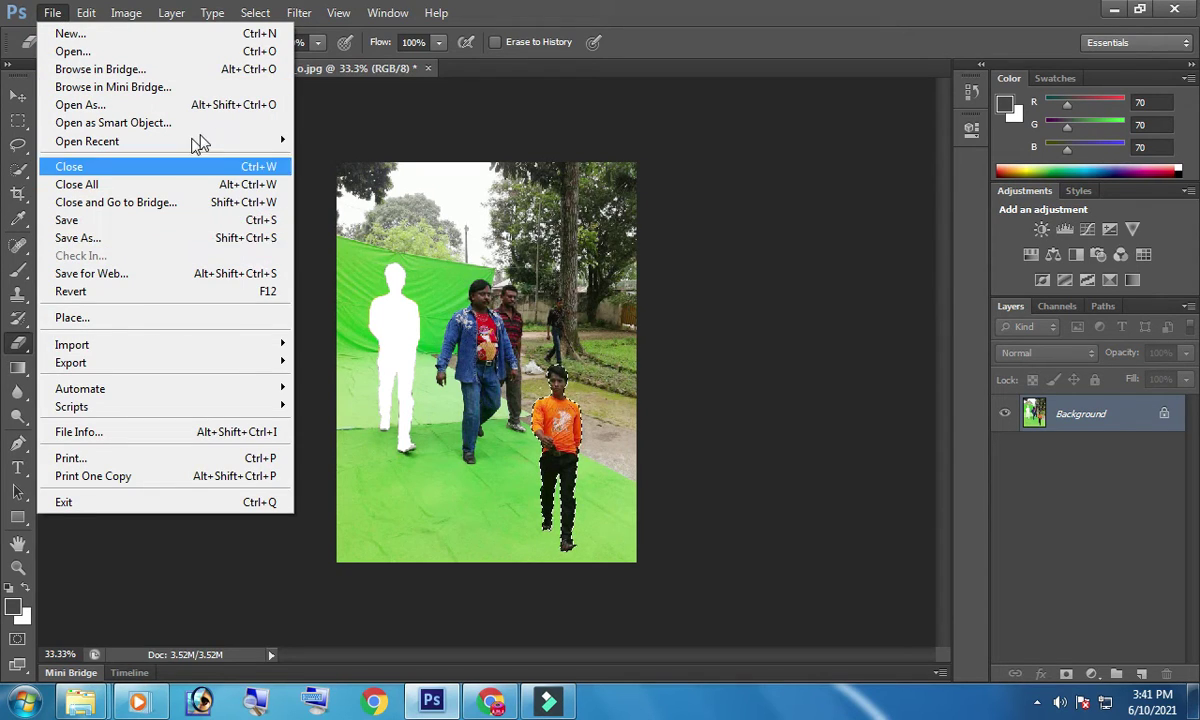
Close the edited photo without saving and drag the original JPEG back into Photoshop
{"action": "left_click", "coordinate": [636, 25]}
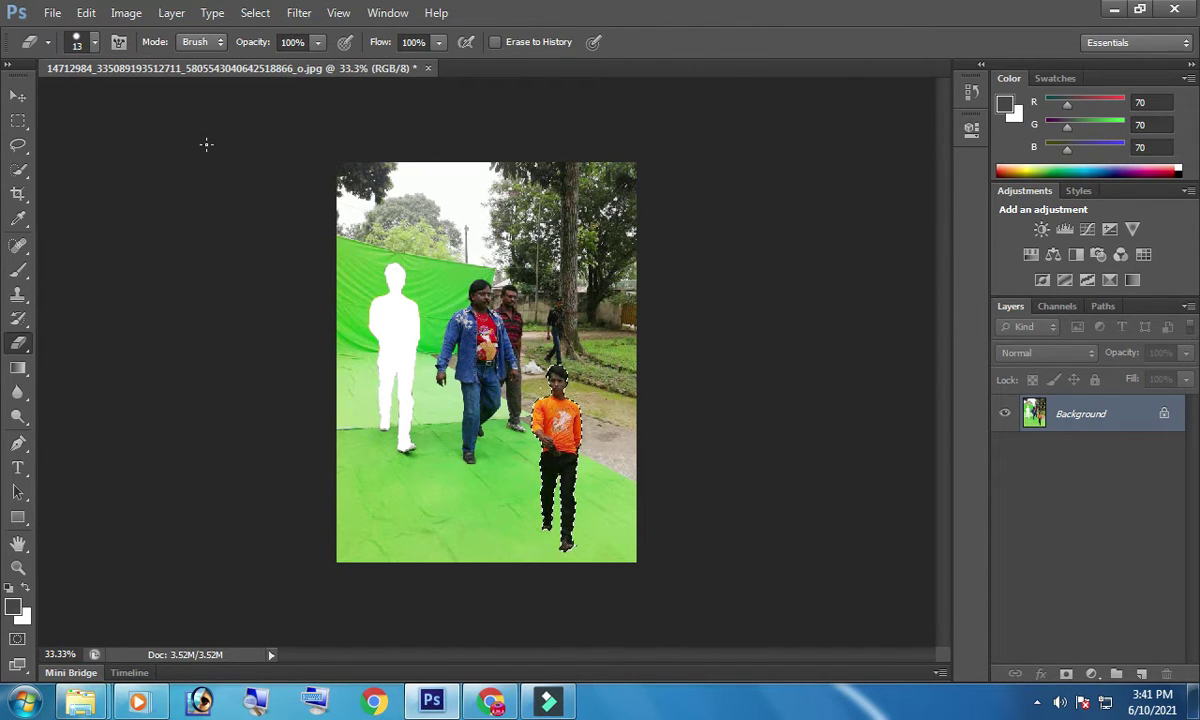
{"action": "left_click", "coordinate": [428, 68]}
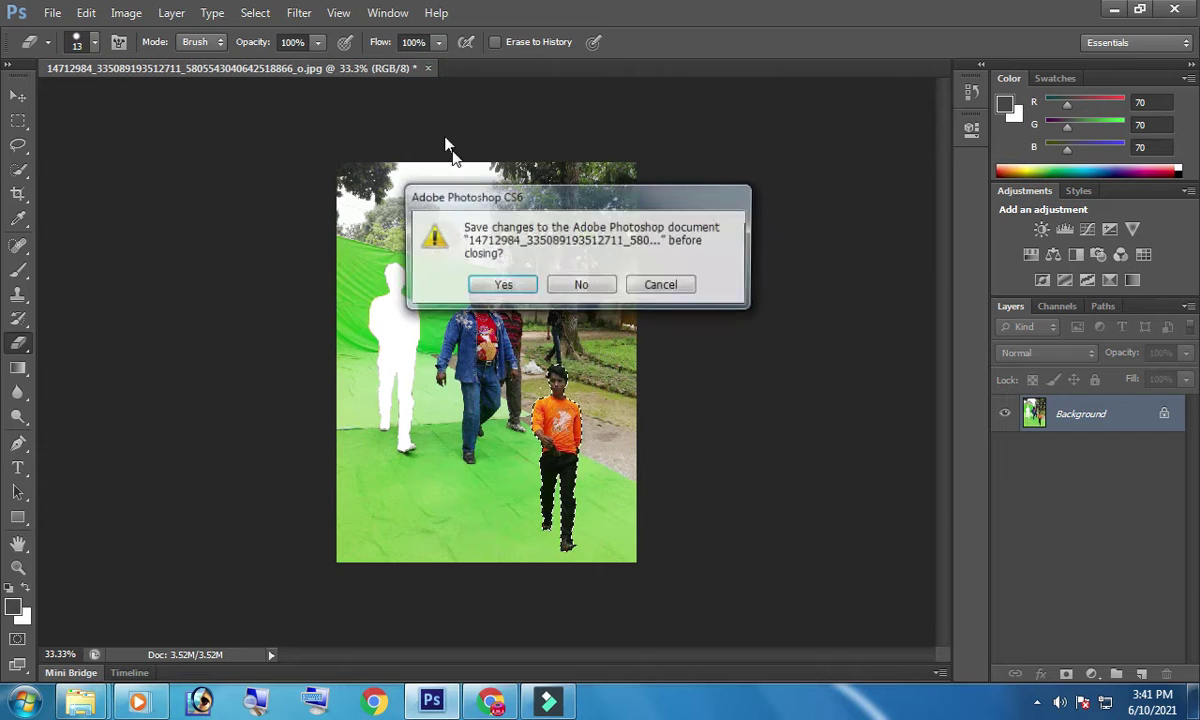
{"action": "left_click", "coordinate": [586, 285]}
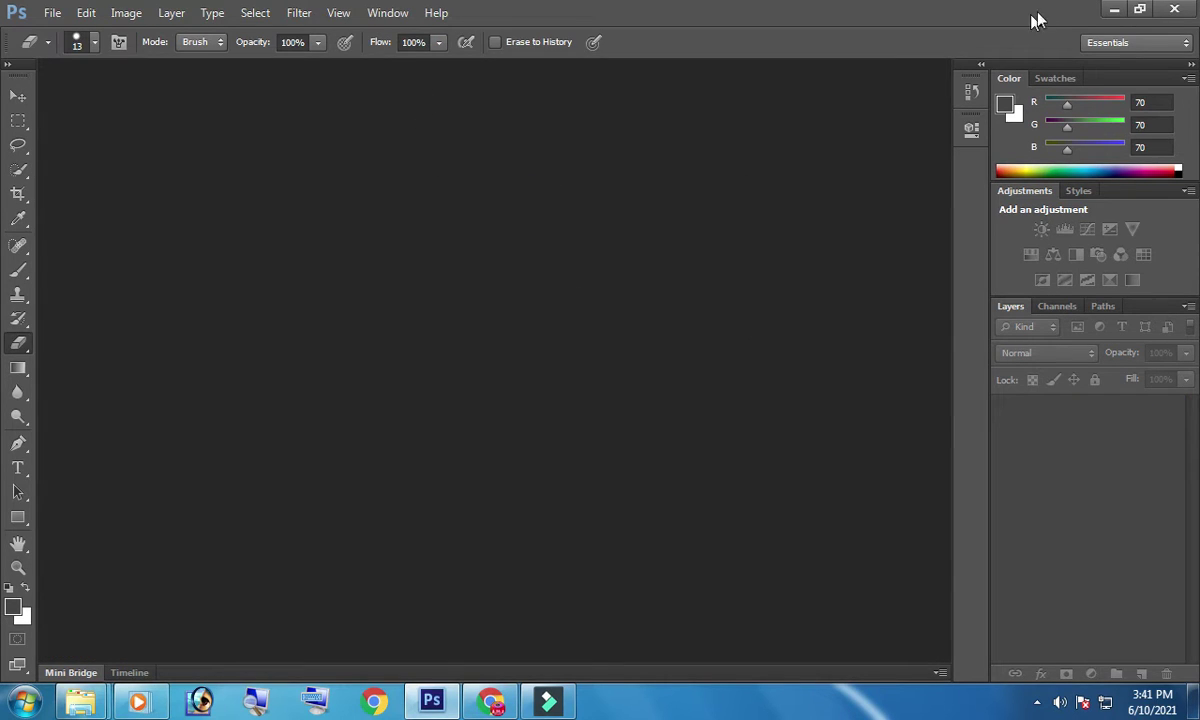
{"action": "left_click", "coordinate": [1113, 10]}
{"action": "mouse_move", "coordinate": [665, 130]}
{"action": "left_mouse_down"}
{"action": "mouse_move", "coordinate": [483, 605]}
{"action": "mouse_move", "coordinate": [403, 288]}
{"action": "left_mouse_up"}
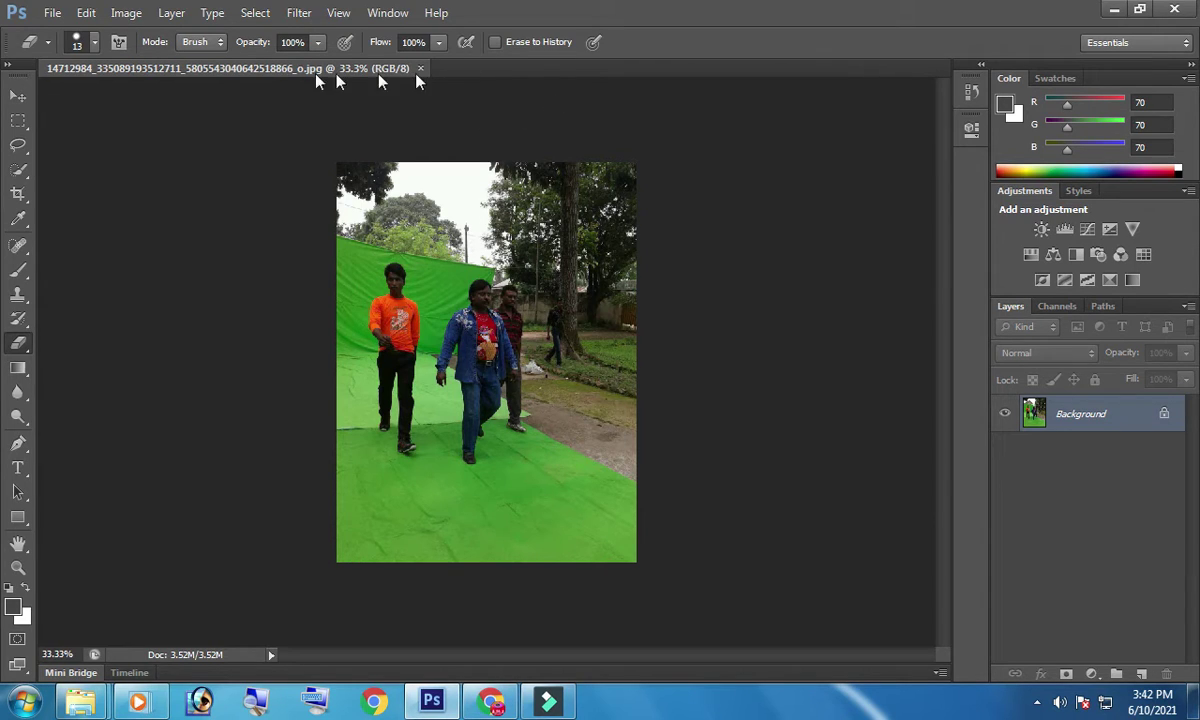
Close the reopened photo and bring up File > Open browsing the Desktop
{"action": "left_click", "coordinate": [55, 13]}
{"action": "left_click", "coordinate": [79, 60]}
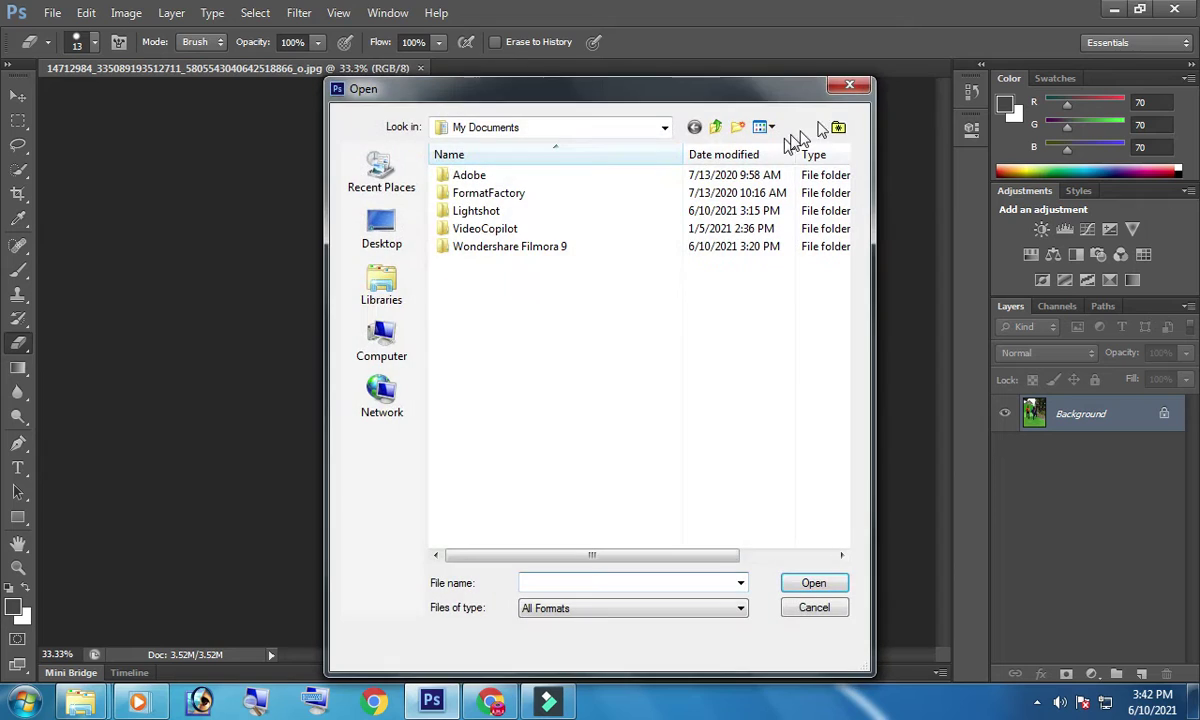
{"action": "left_click", "coordinate": [849, 94]}
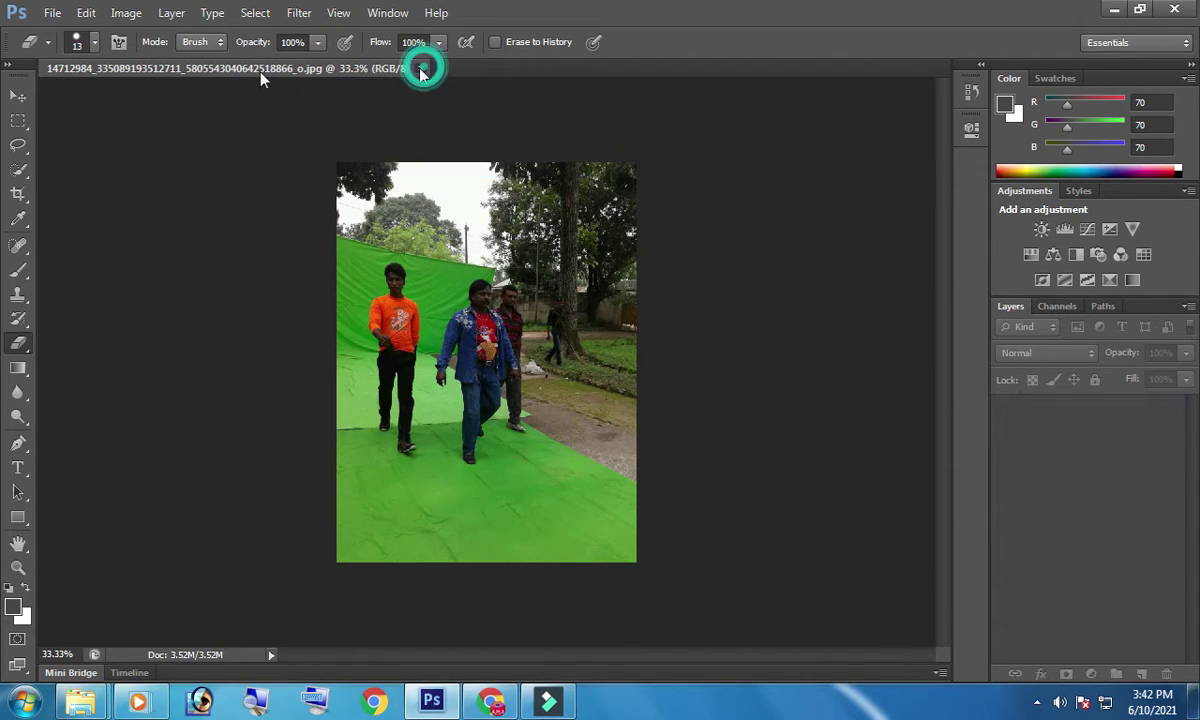
{"action": "left_click", "coordinate": [421, 68]}
{"action": "left_click", "coordinate": [52, 13]}
{"action": "left_click", "coordinate": [78, 55]}
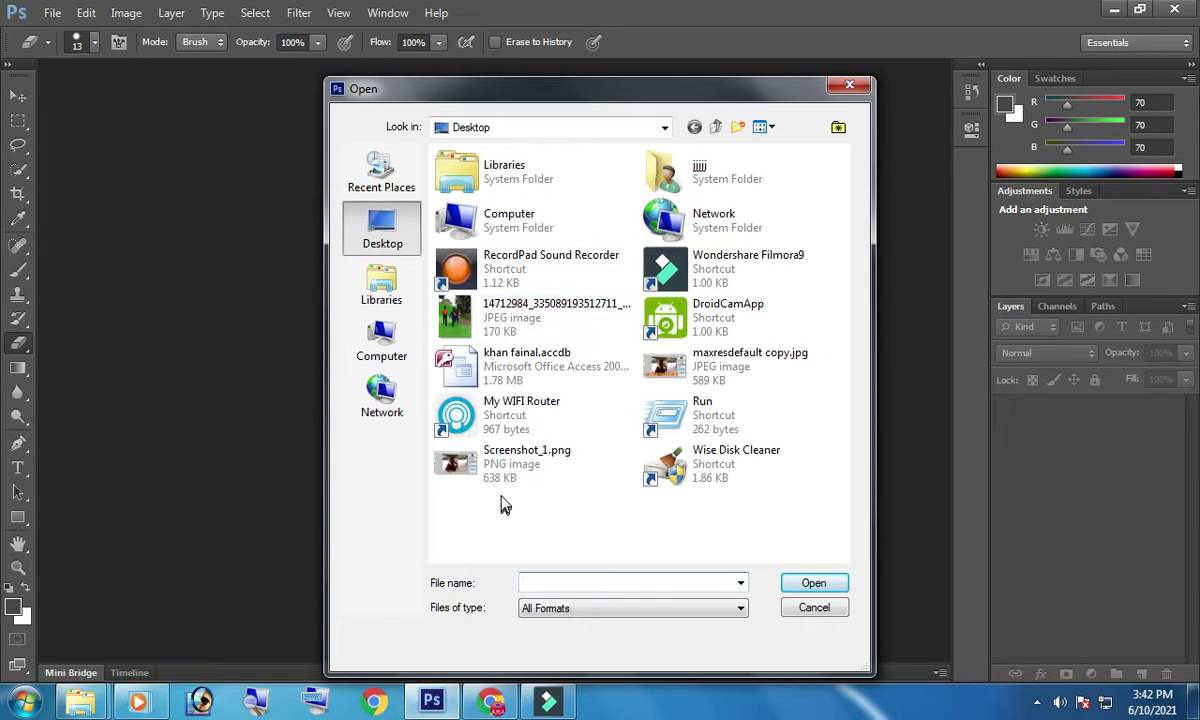
Reopen the green-screen JPEG from the Desktop as a single unedited Background layer at 33.3%
{"action": "double_click", "coordinate": [481, 313]}
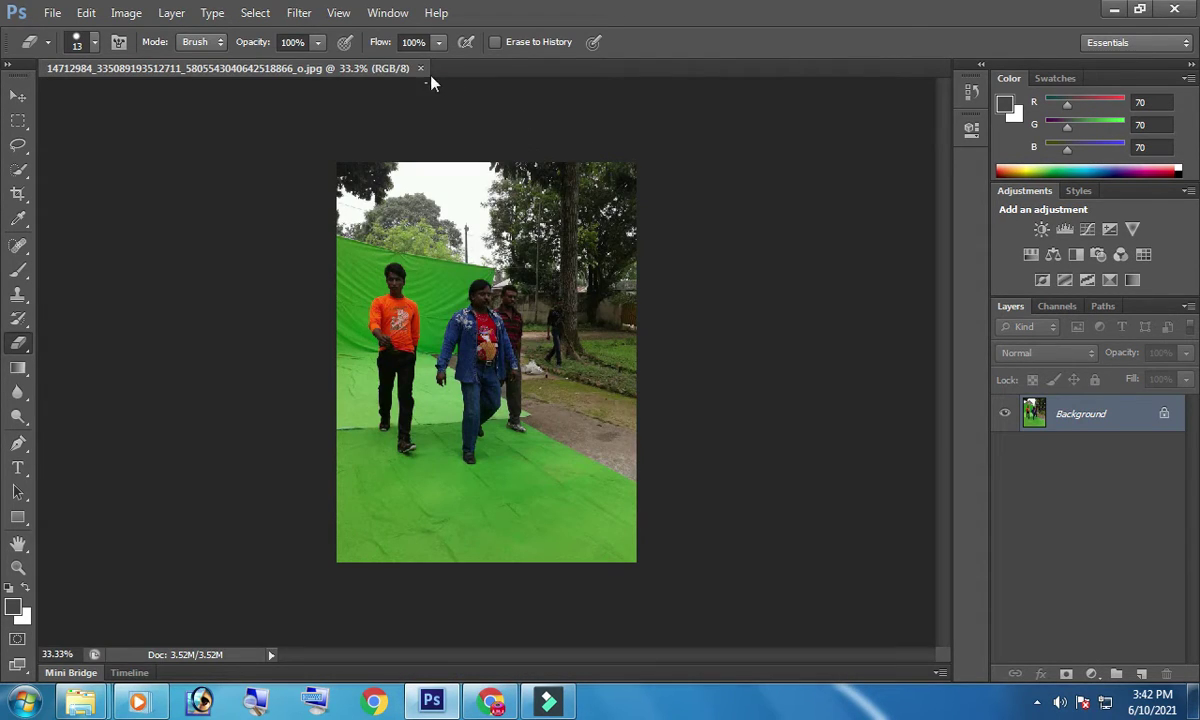
{"action": "left_click", "coordinate": [420, 68]}
{"action": "double_click", "coordinate": [573, 228]}
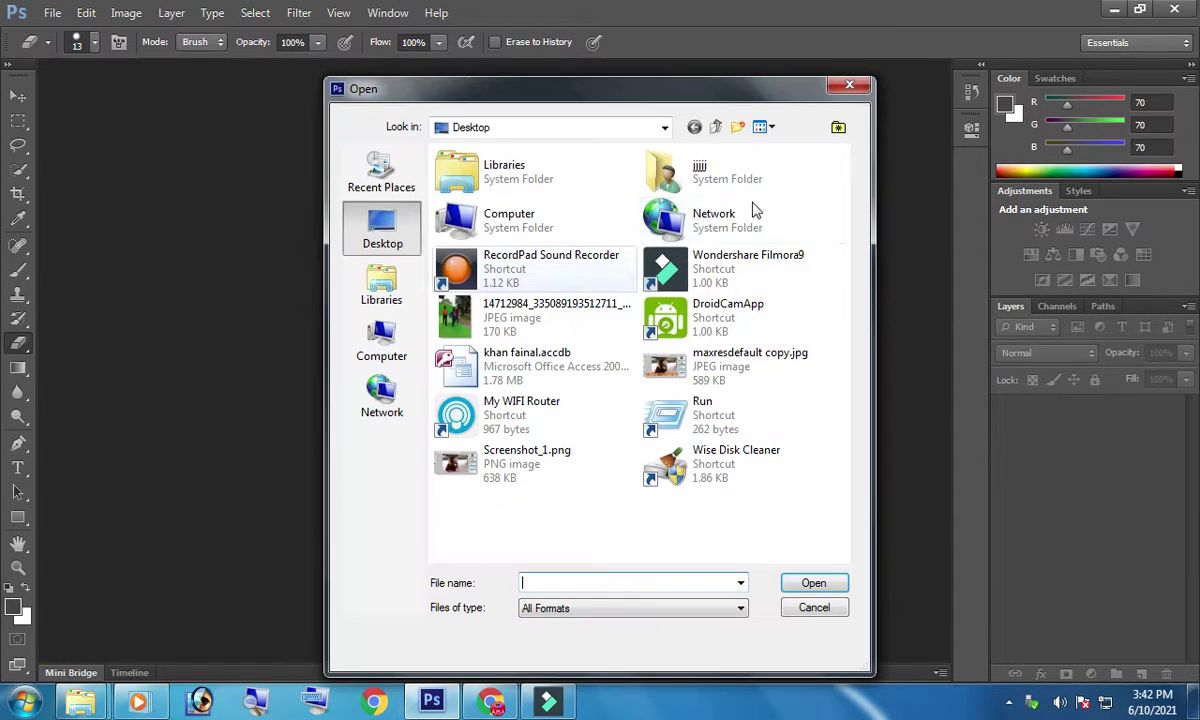
{"action": "left_click", "coordinate": [848, 85]}
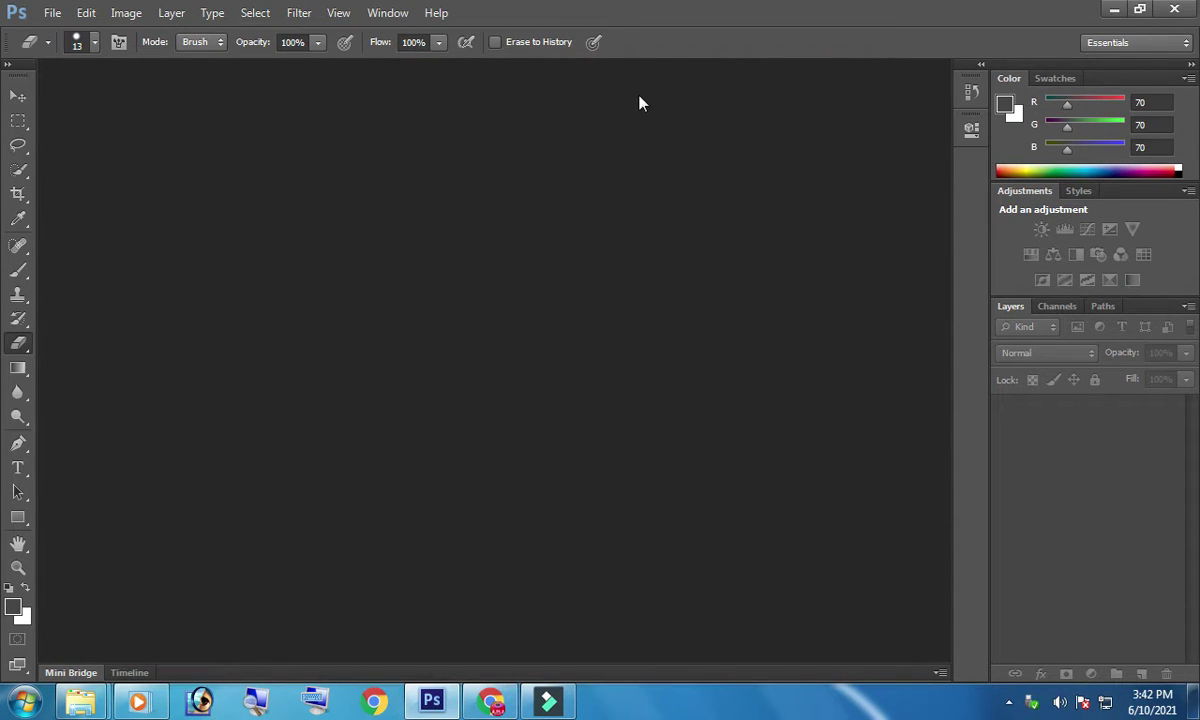
{"action": "left_click", "coordinate": [498, 362]}
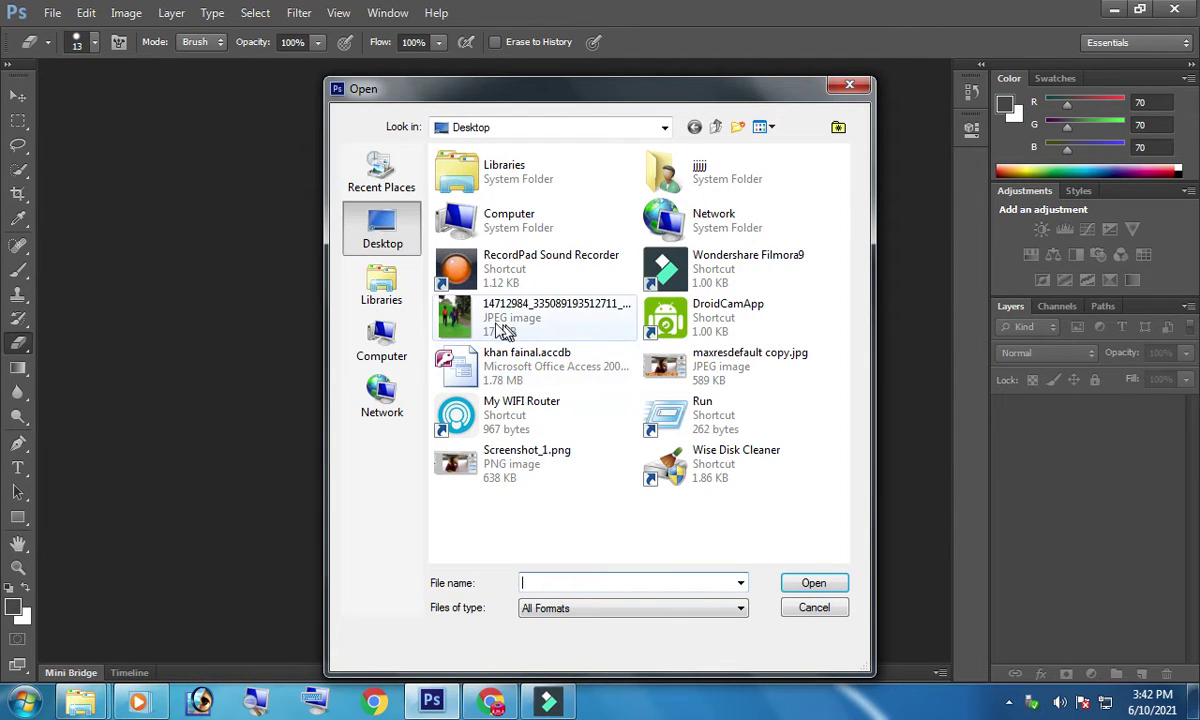
{"action": "double_click", "coordinate": [487, 312]}
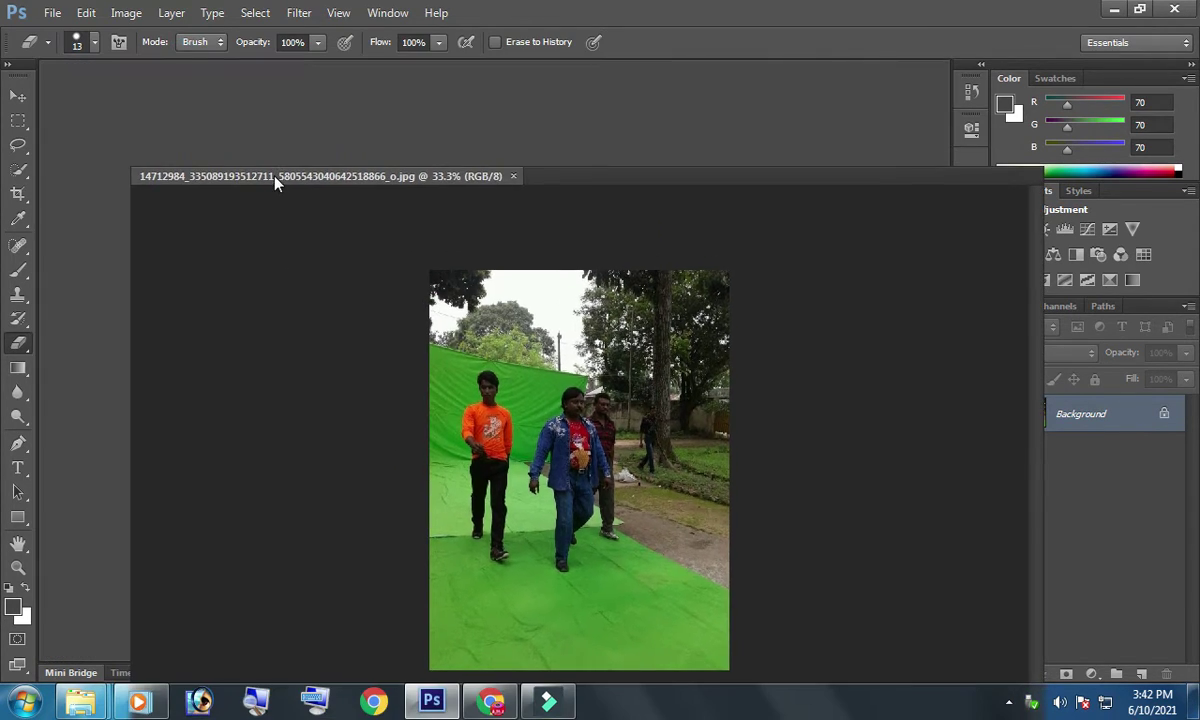
{"action": "left_click_drag", "start_coordinate": [182, 68], "coordinate": [276, 178]}
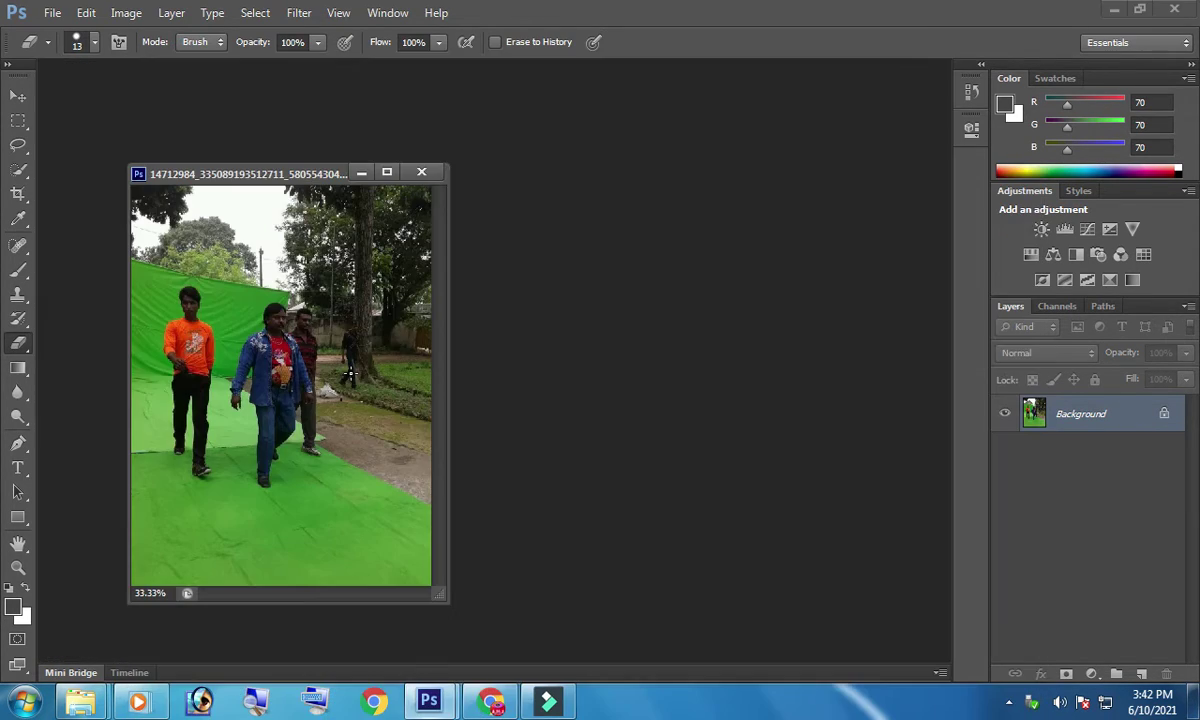
{"action": "right_click", "coordinate": [211, 174]}
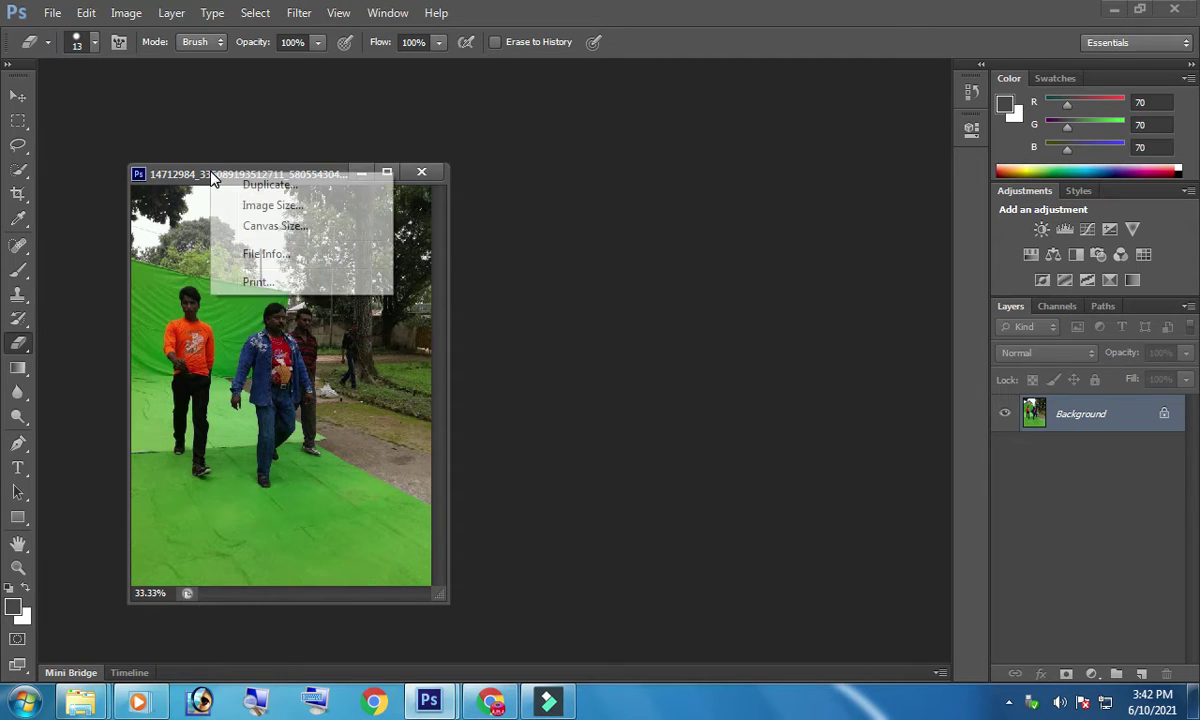
{"action": "left_click", "coordinate": [252, 228]}
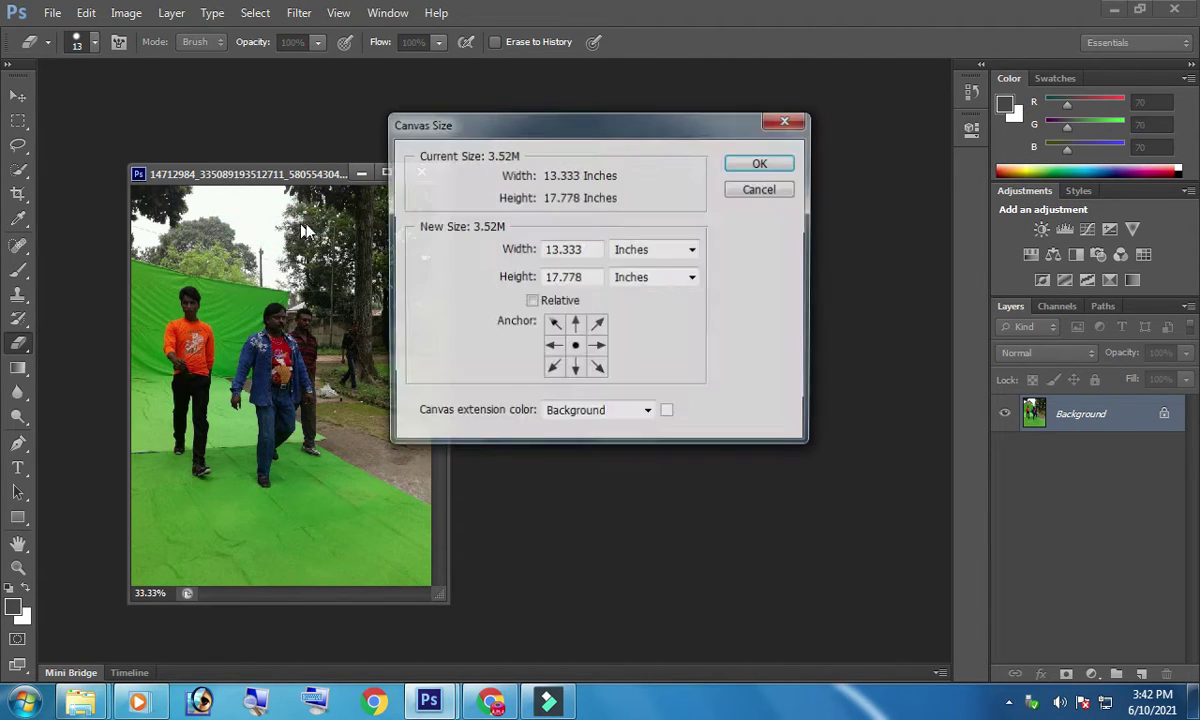
{"action": "left_click", "coordinate": [788, 122]}
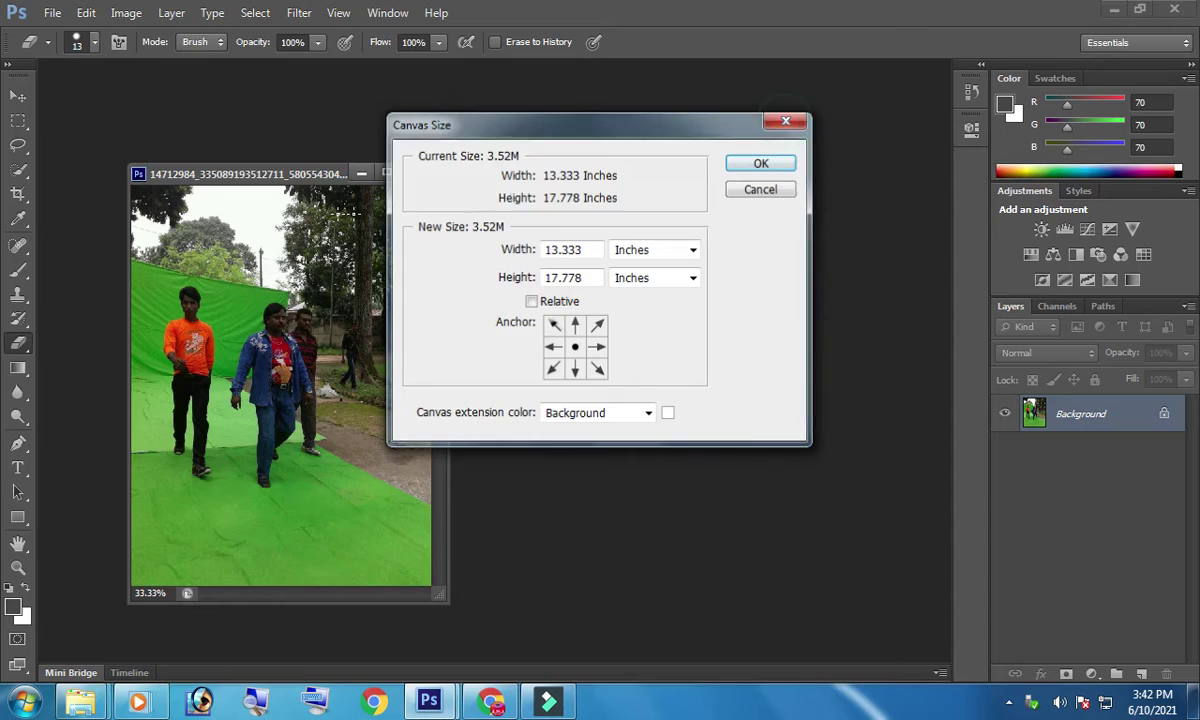
{"action": "right_click", "coordinate": [289, 180]}
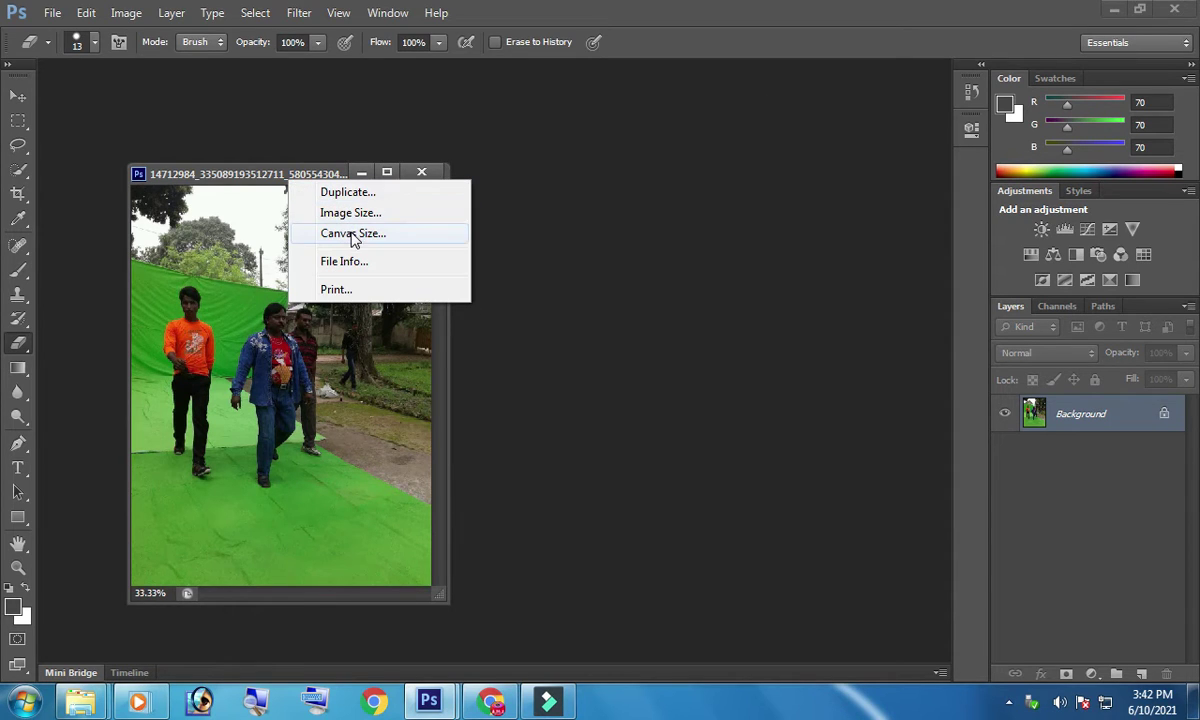
{"action": "left_click", "coordinate": [358, 213]}
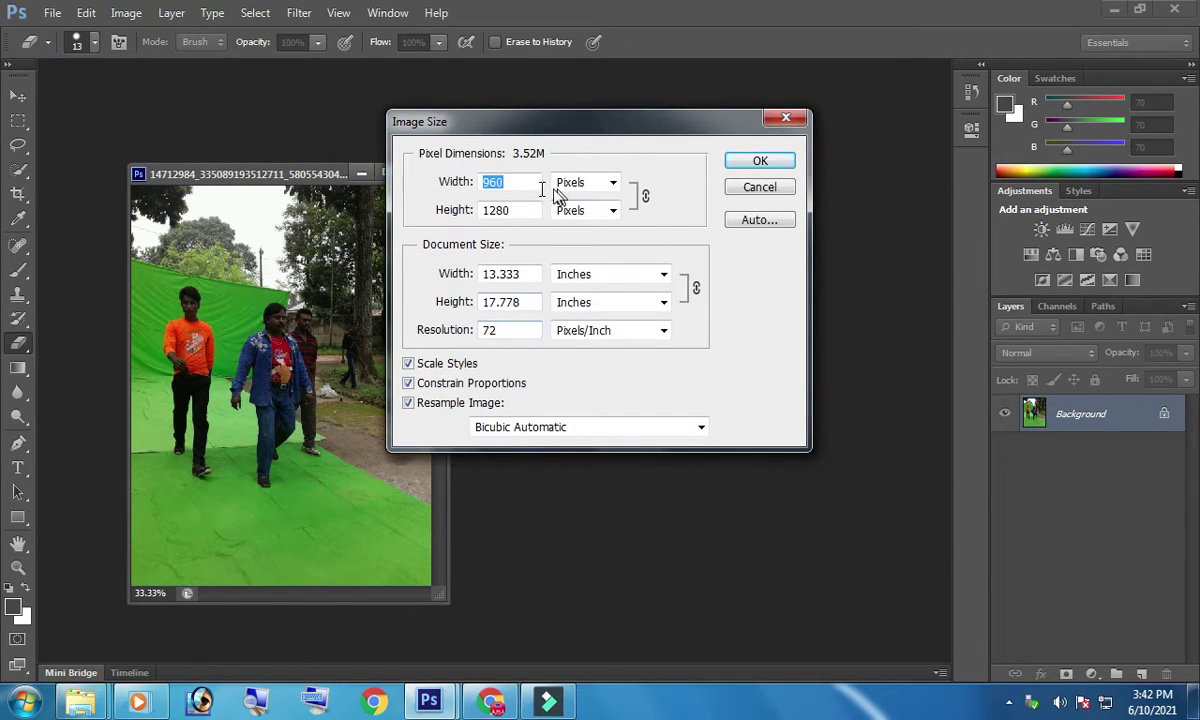
{"action": "type", "text": "100"}
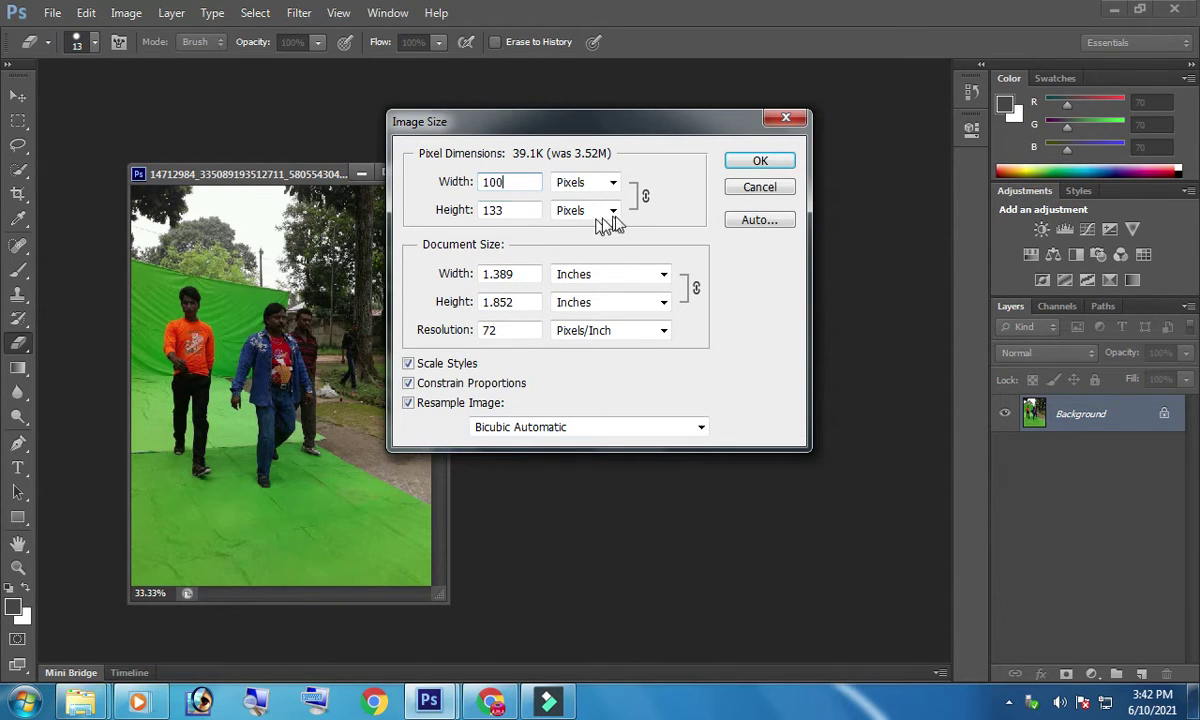
{"action": "left_click", "coordinate": [760, 161]}
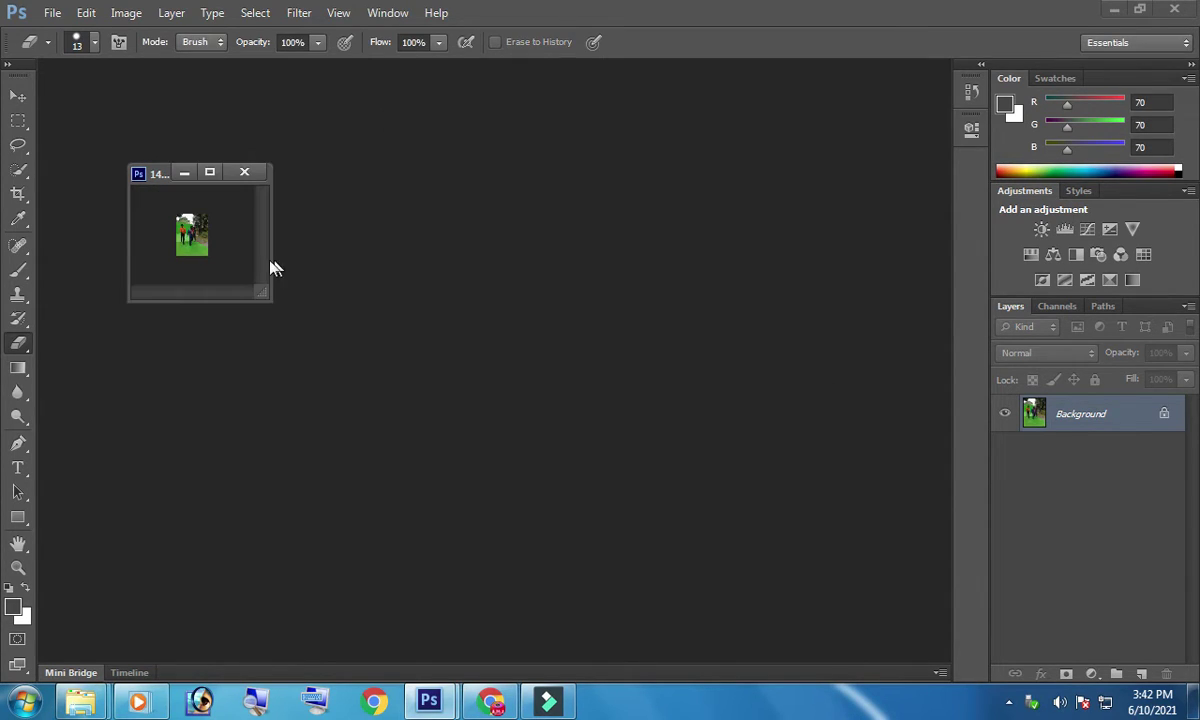
{"action": "left_click", "coordinate": [210, 174]}
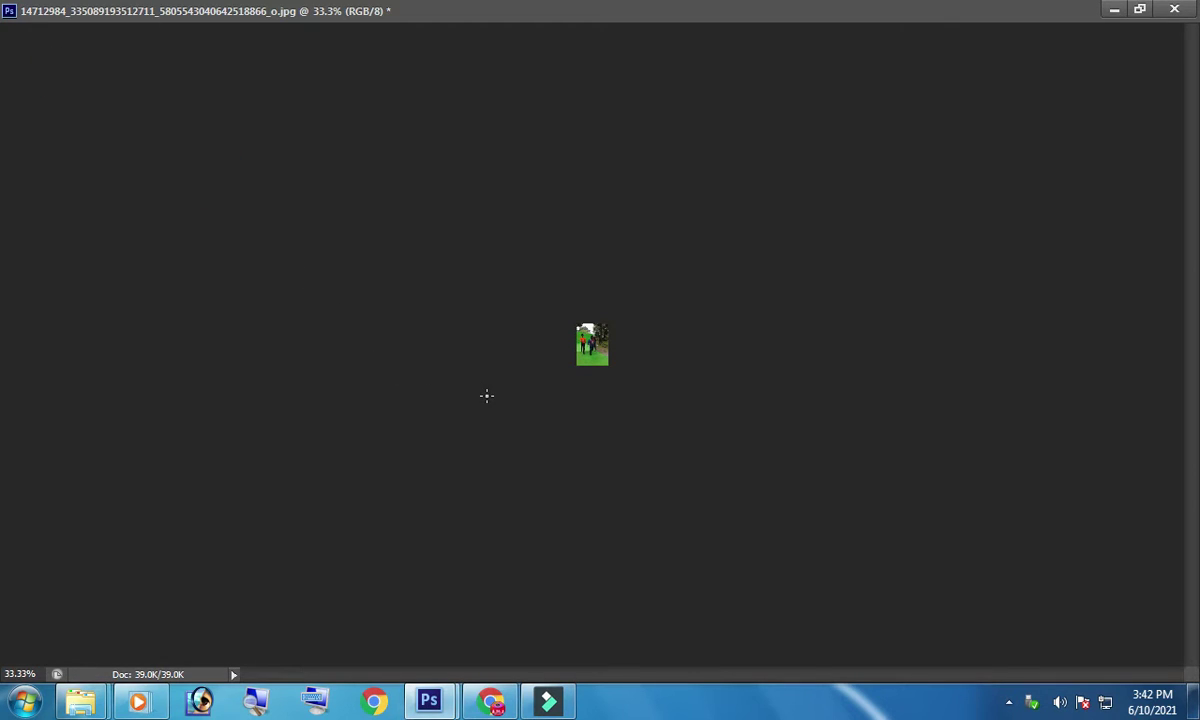
{"action": "left_click", "coordinate": [1139, 9]}
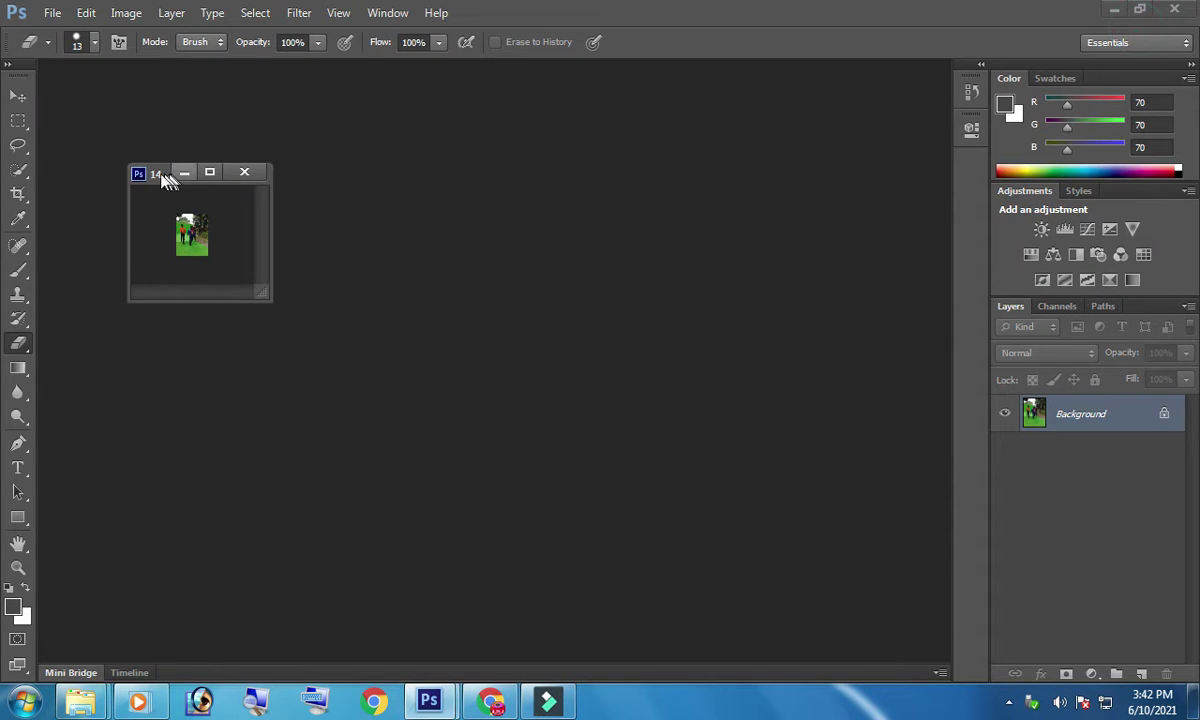
{"action": "left_click_drag", "start_coordinate": [150, 175], "coordinate": [150, 70]}
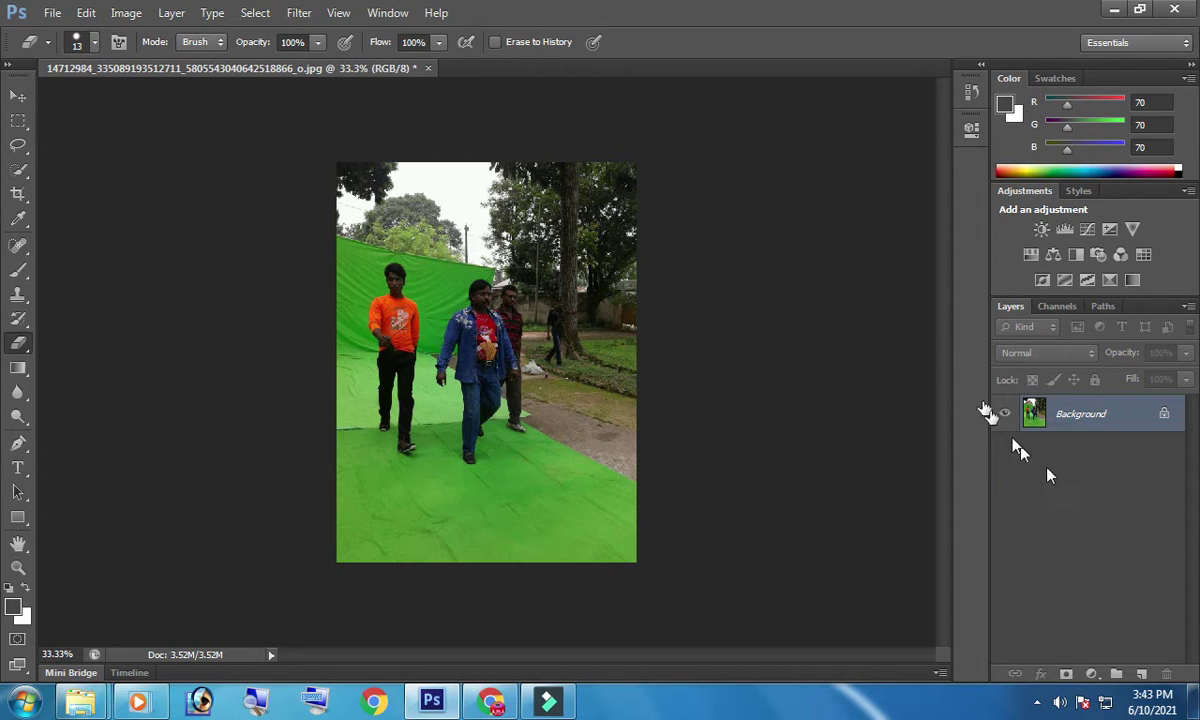
{"action": "left_click", "coordinate": [1093, 192]}
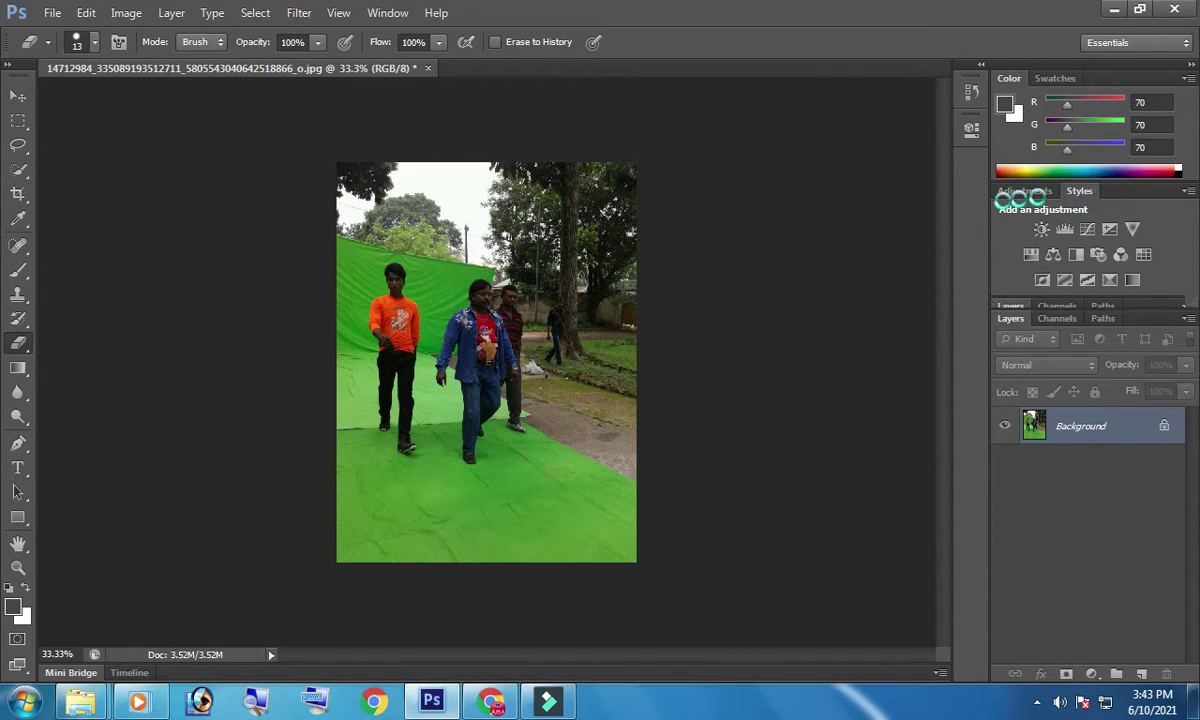
Add a Brightness/Contrast adjustment layer with Brightness 17 and Contrast -12
{"action": "left_click", "coordinate": [1020, 191]}
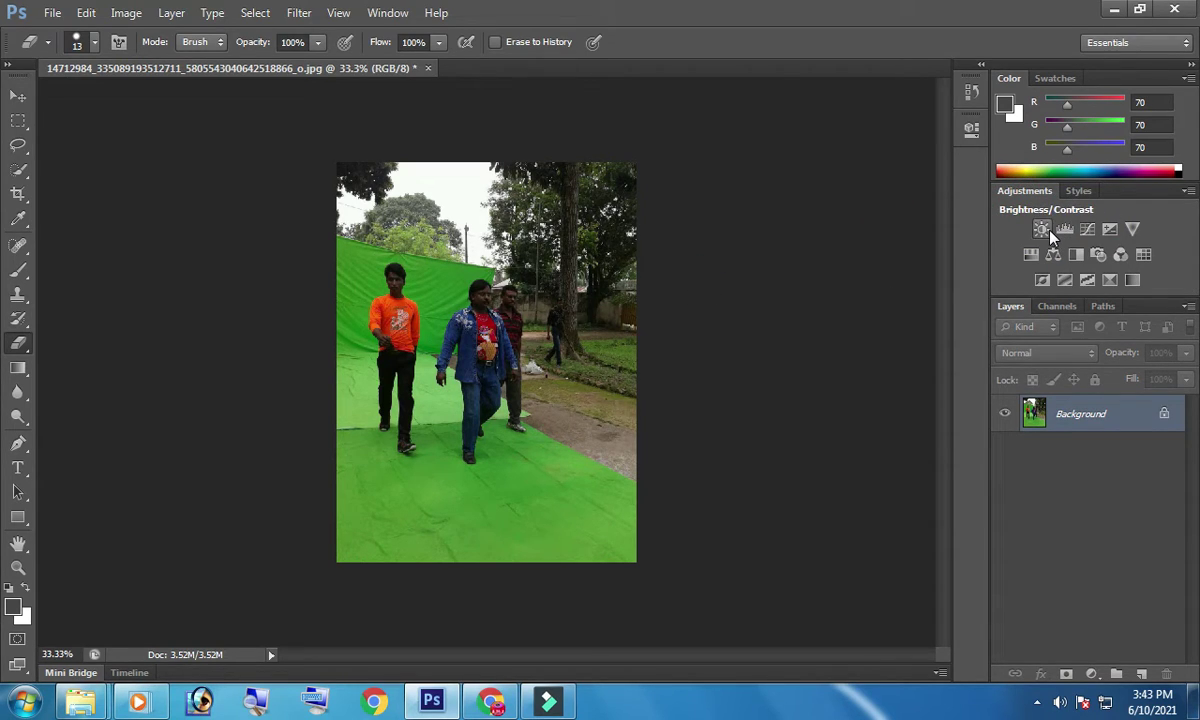
{"action": "left_click", "coordinate": [1041, 229]}
{"action": "mouse_move", "coordinate": [808, 221]}
{"action": "left_mouse_down"}
{"action": "mouse_move", "coordinate": [856, 221]}
{"action": "mouse_move", "coordinate": [790, 227]}
{"action": "mouse_move", "coordinate": [838, 235]}
{"action": "mouse_move", "coordinate": [757, 241]}
{"action": "mouse_move", "coordinate": [838, 221]}
{"action": "left_mouse_up"}
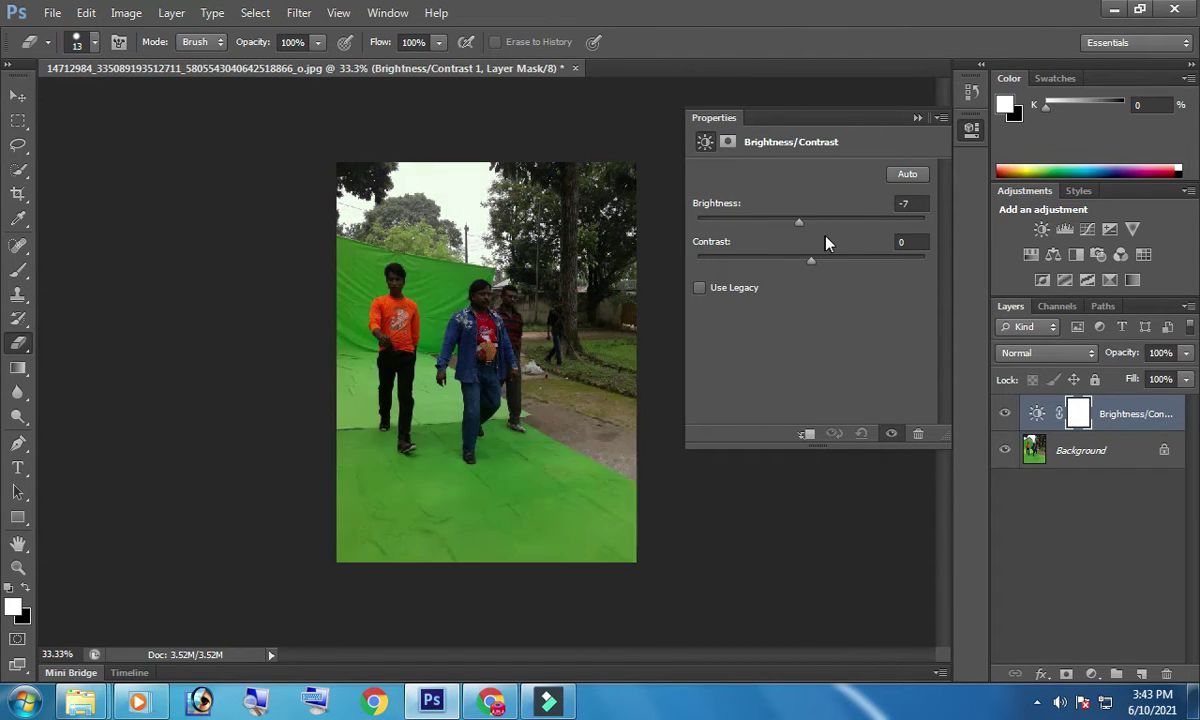
{"action": "left_click", "coordinate": [808, 259]}
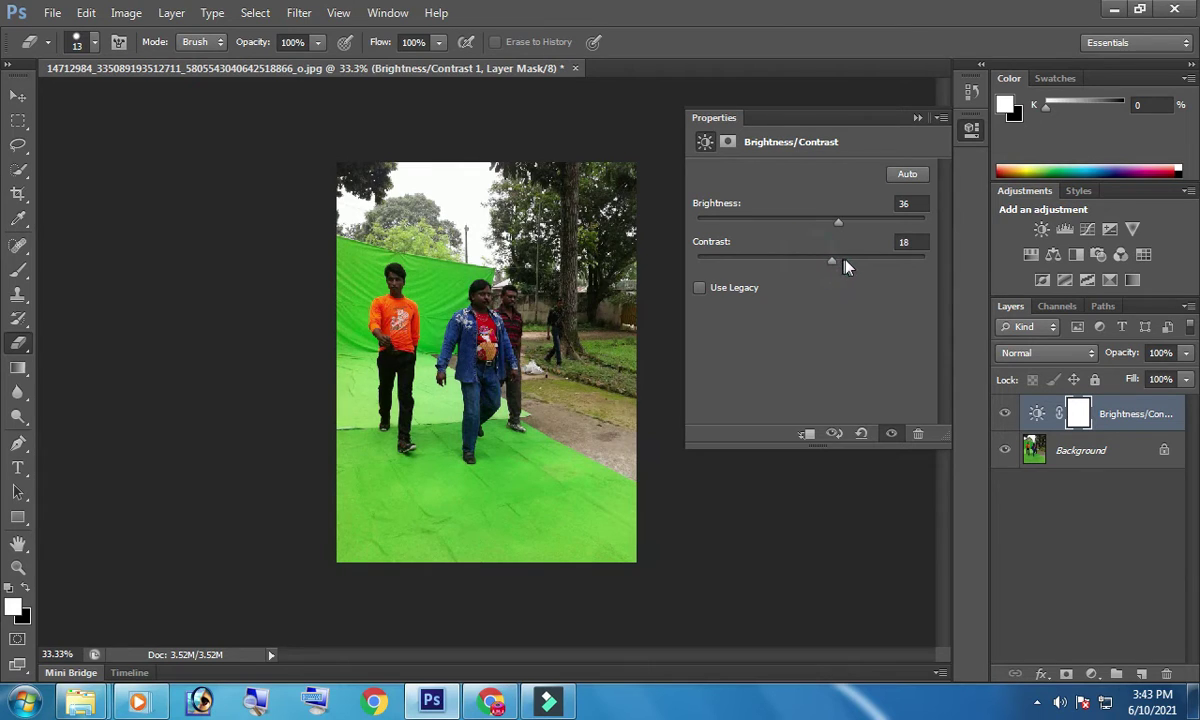
{"action": "left_click_drag", "start_coordinate": [872, 264], "coordinate": [772, 266]}
{"action": "left_click_drag", "start_coordinate": [838, 228], "coordinate": [826, 226]}
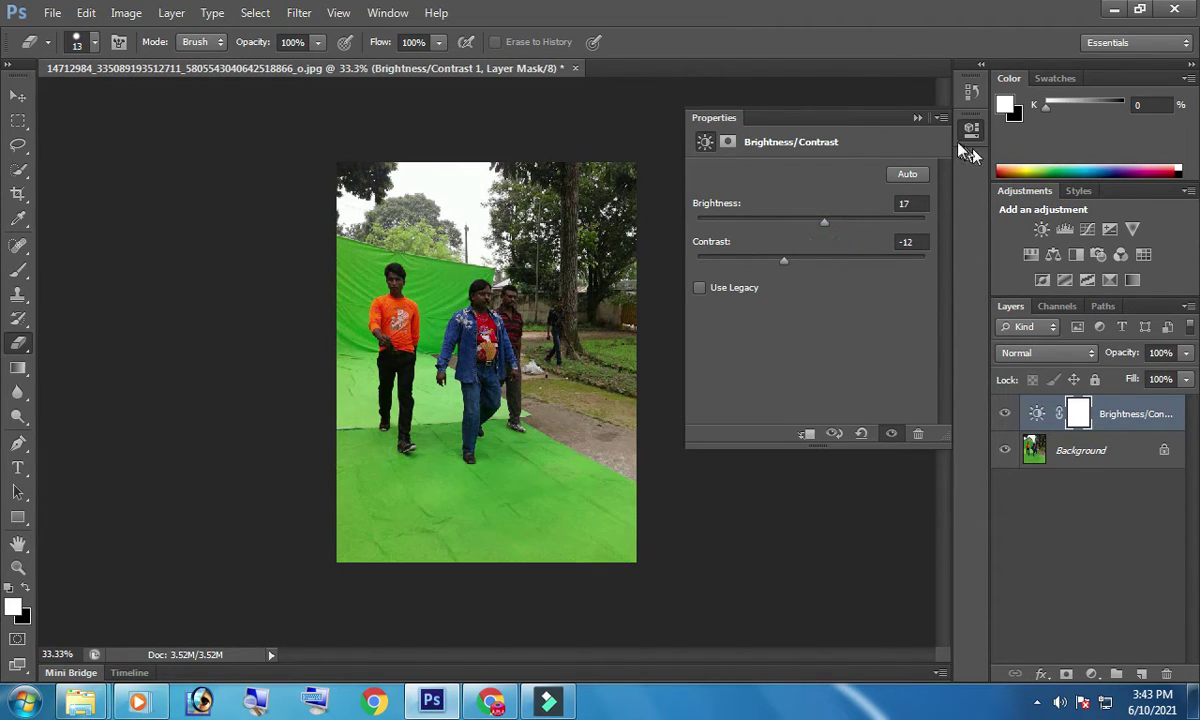
Collapse the adjustment Properties, show the Styles presets and select the Type tool
{"action": "left_click", "coordinate": [917, 119]}
{"action": "left_click", "coordinate": [1077, 191]}
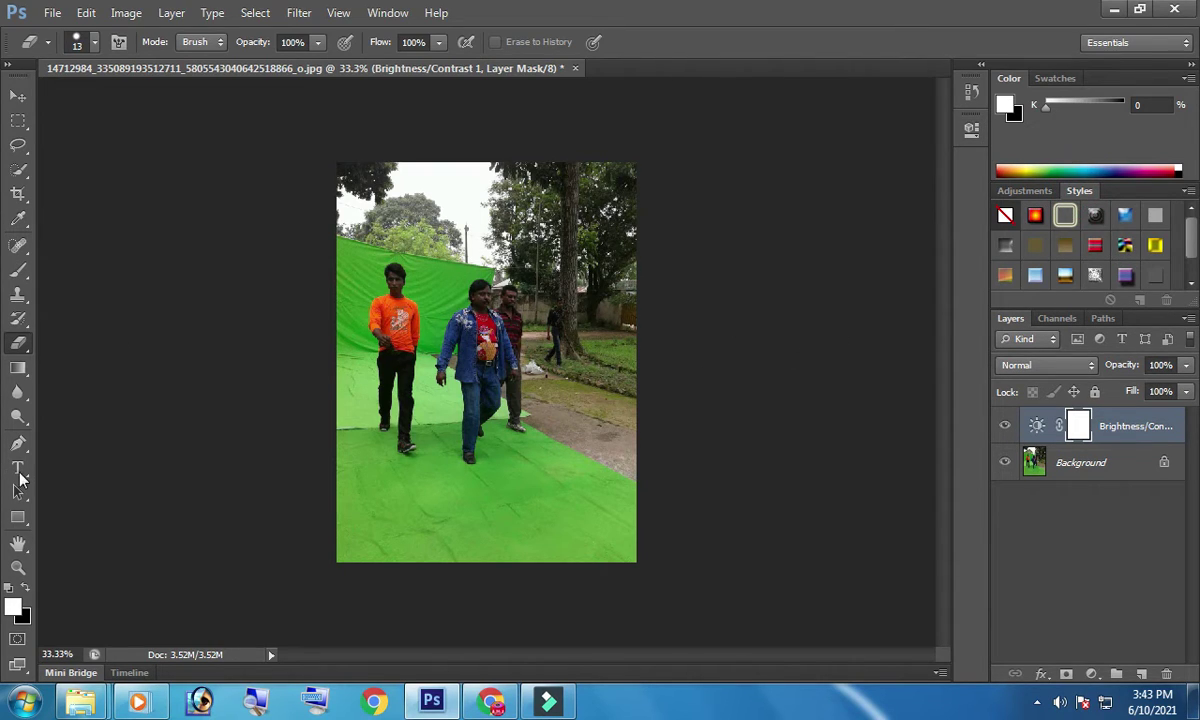
{"action": "left_click", "coordinate": [18, 468]}
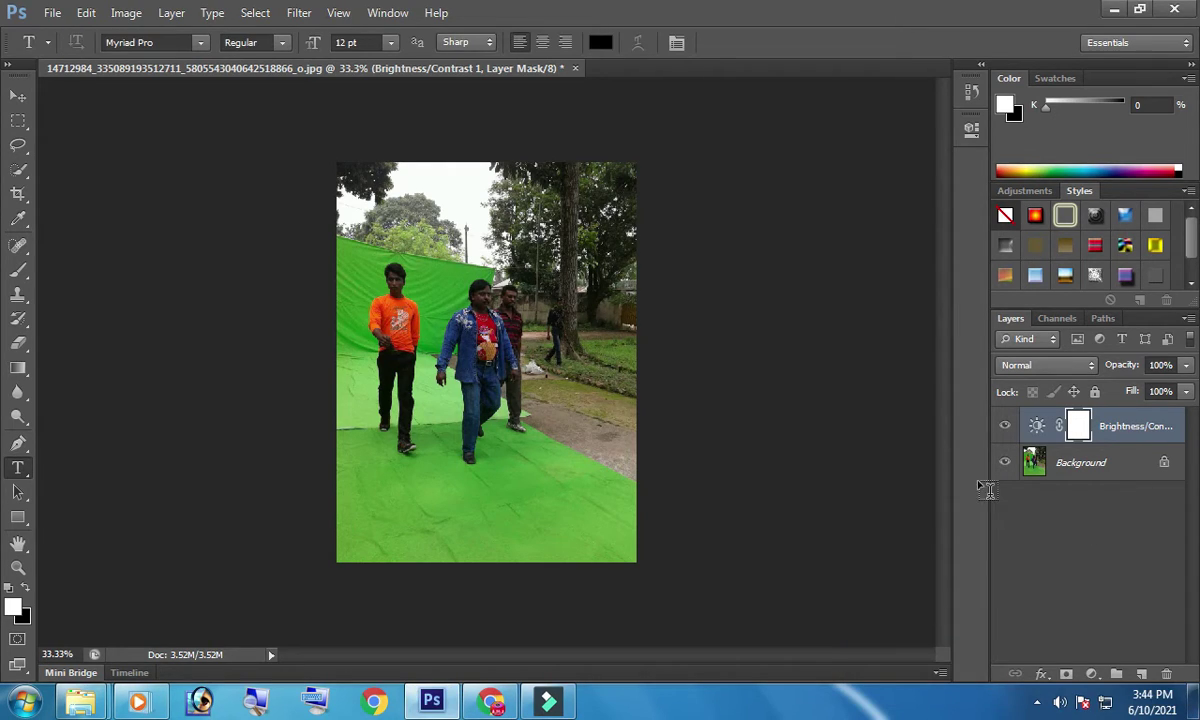
Start converting the locked Background photo into Layer 0 via the New Layer dialog
{"action": "double_click", "coordinate": [1163, 466]}
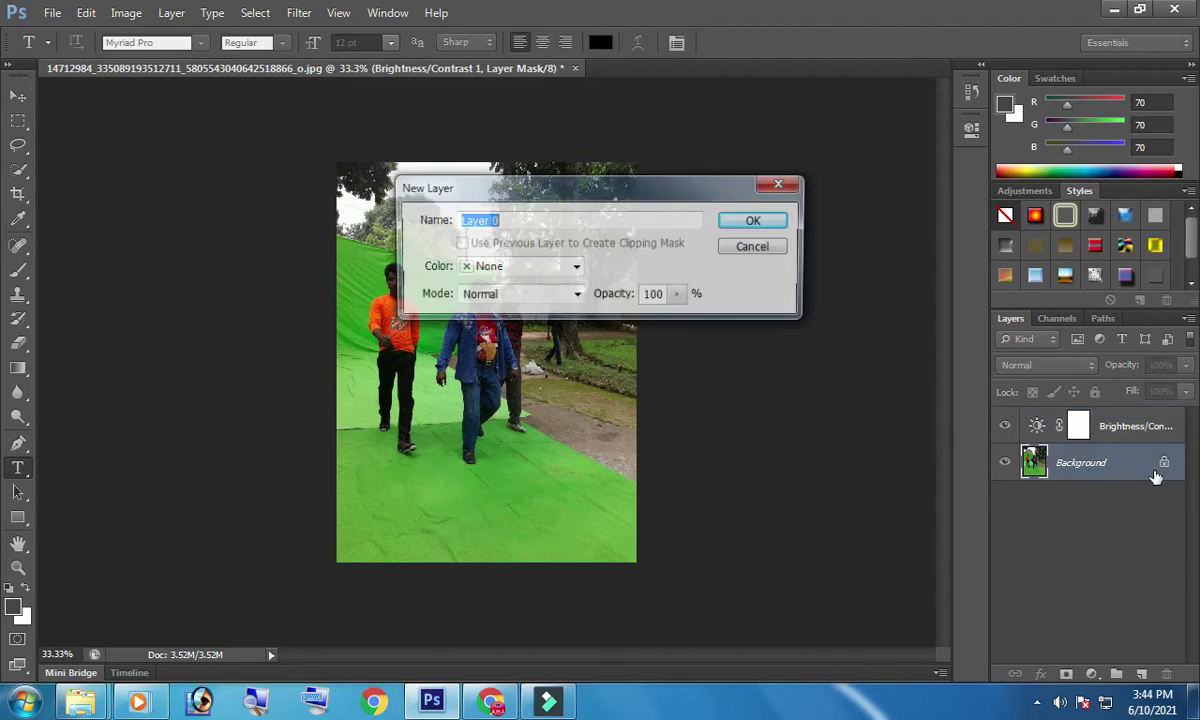
Confirm the Background's conversion into an unlocked Layer 0 and choose the standard Pen tool
{"action": "left_click", "coordinate": [755, 222]}
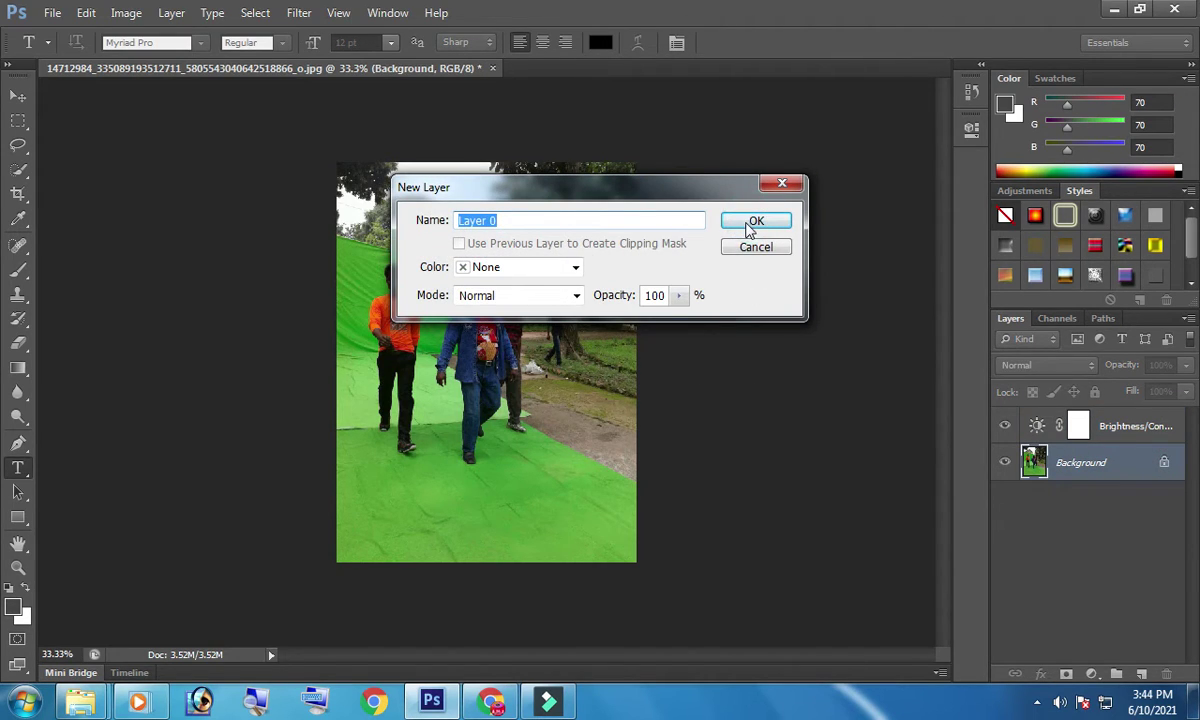
{"action": "left_click", "coordinate": [755, 222]}
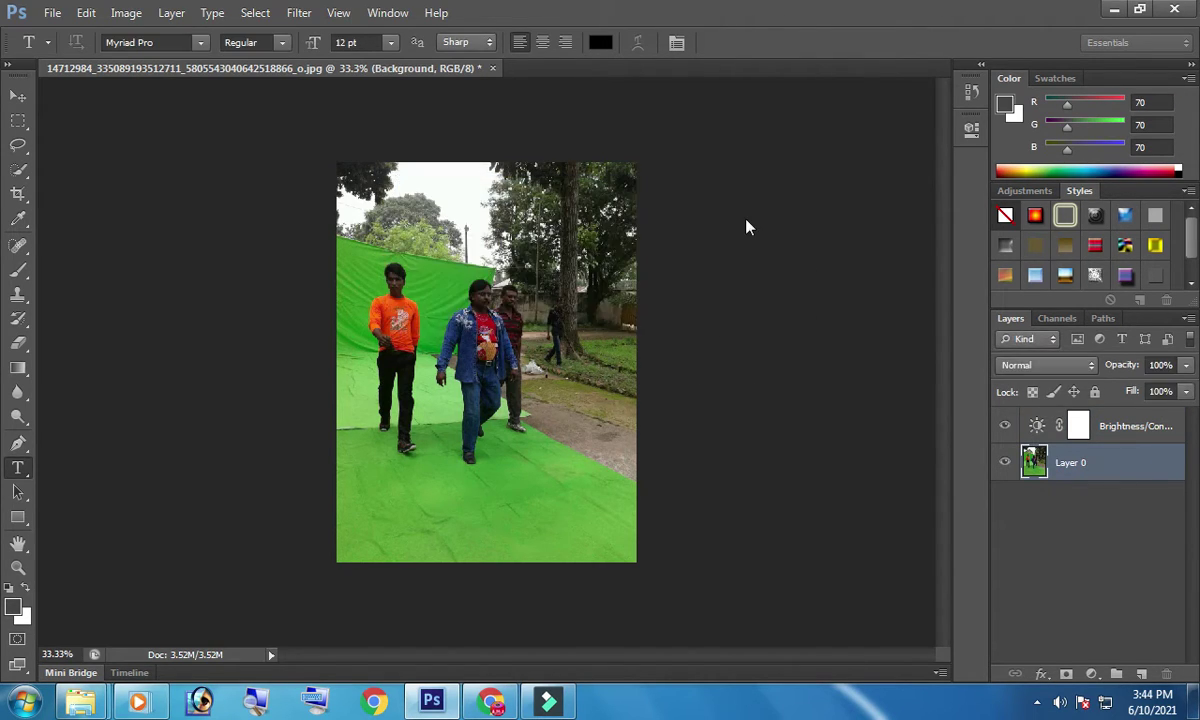
{"action": "left_click", "coordinate": [18, 445]}
{"action": "left_click", "coordinate": [18, 445]}
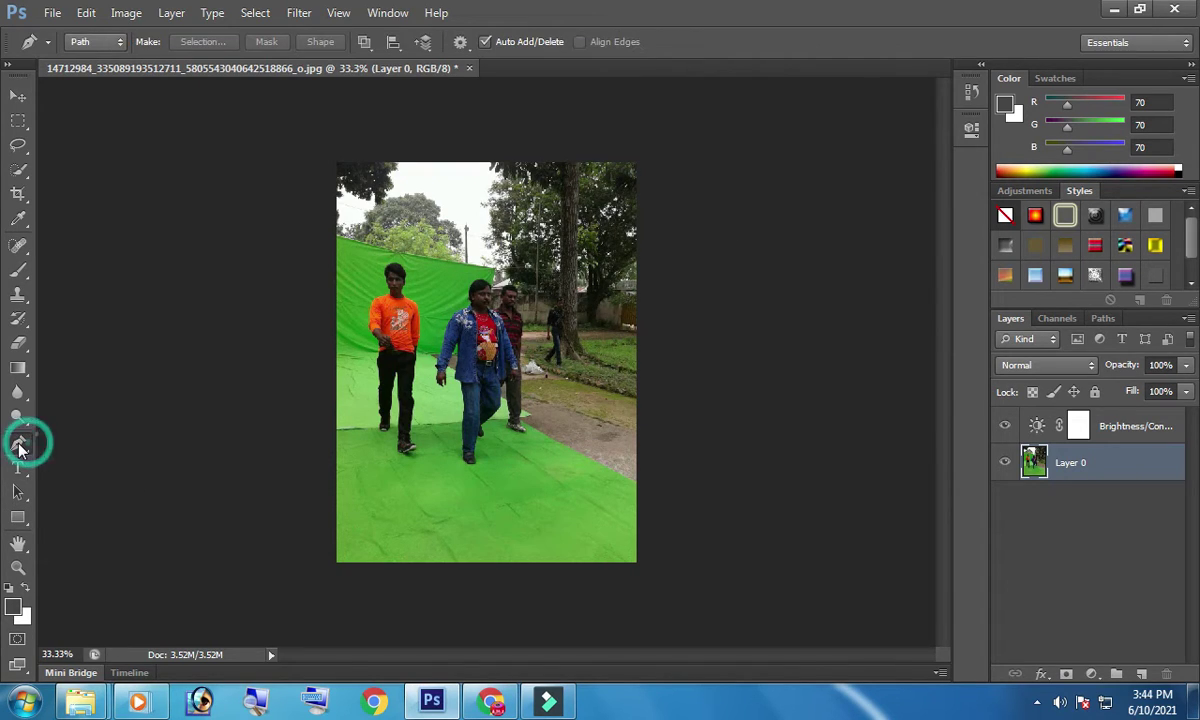
{"action": "left_click", "coordinate": [18, 445]}
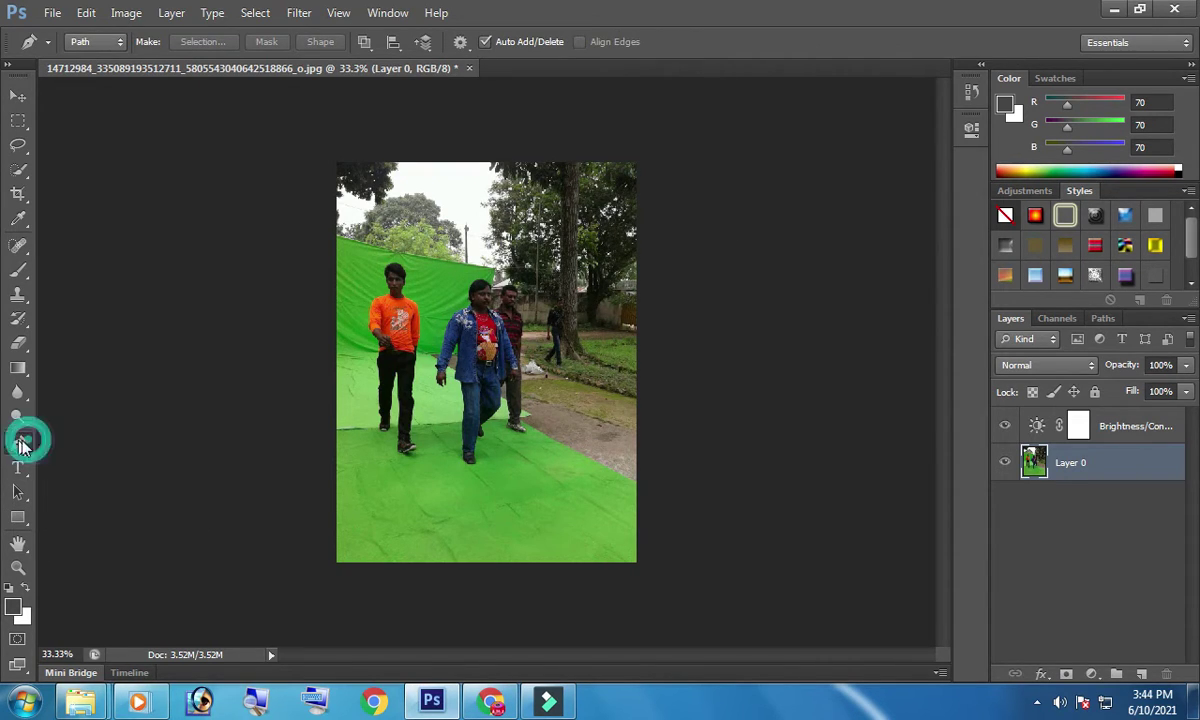
Set the Pen tool's drawing mode to Path after briefly trying Shape mode
{"action": "left_click", "coordinate": [98, 41]}
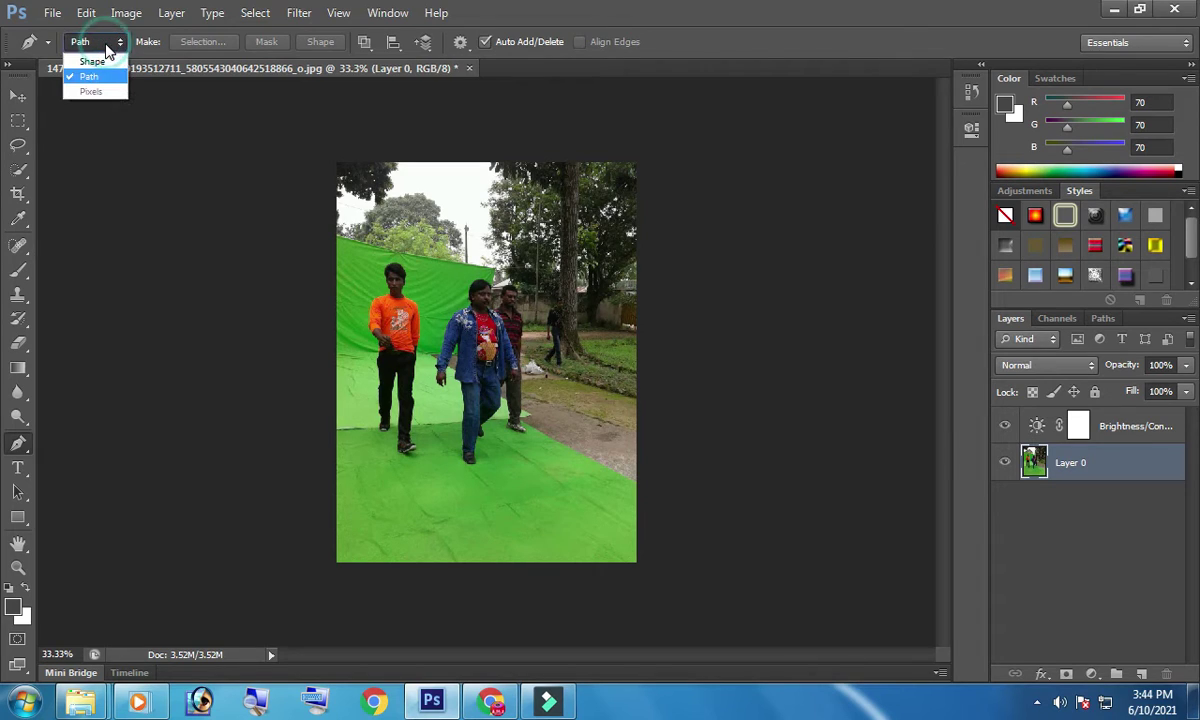
{"action": "left_click", "coordinate": [90, 61]}
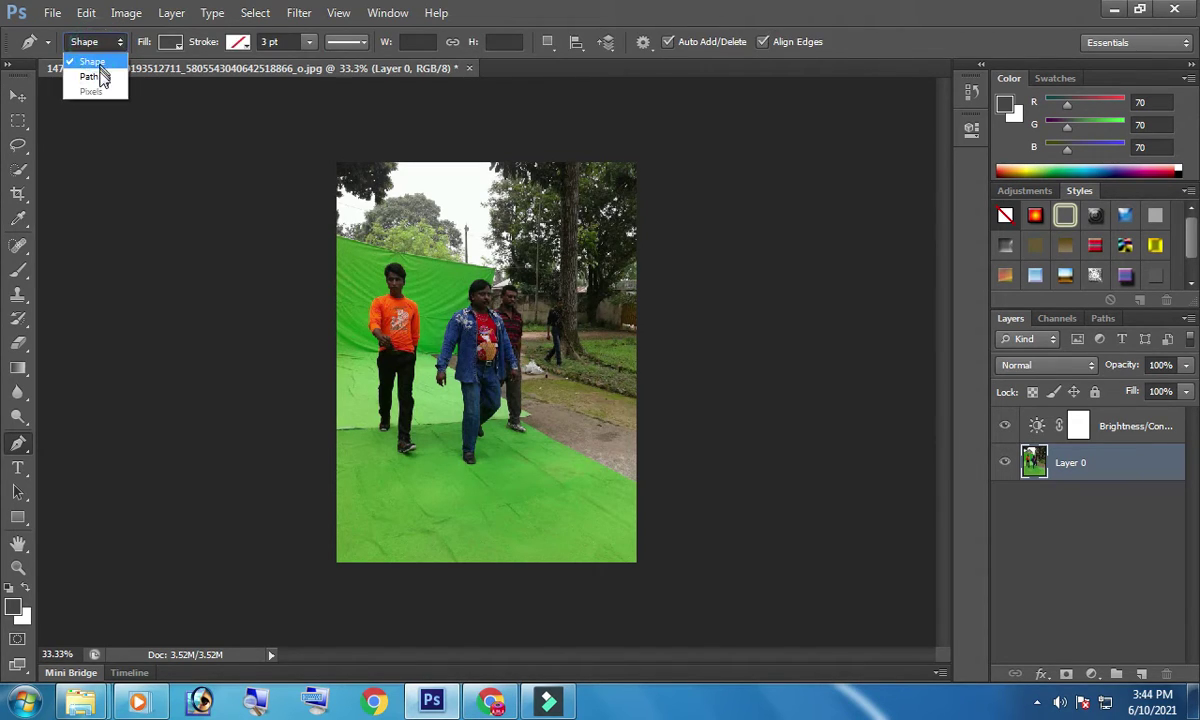
{"action": "left_click", "coordinate": [90, 76]}
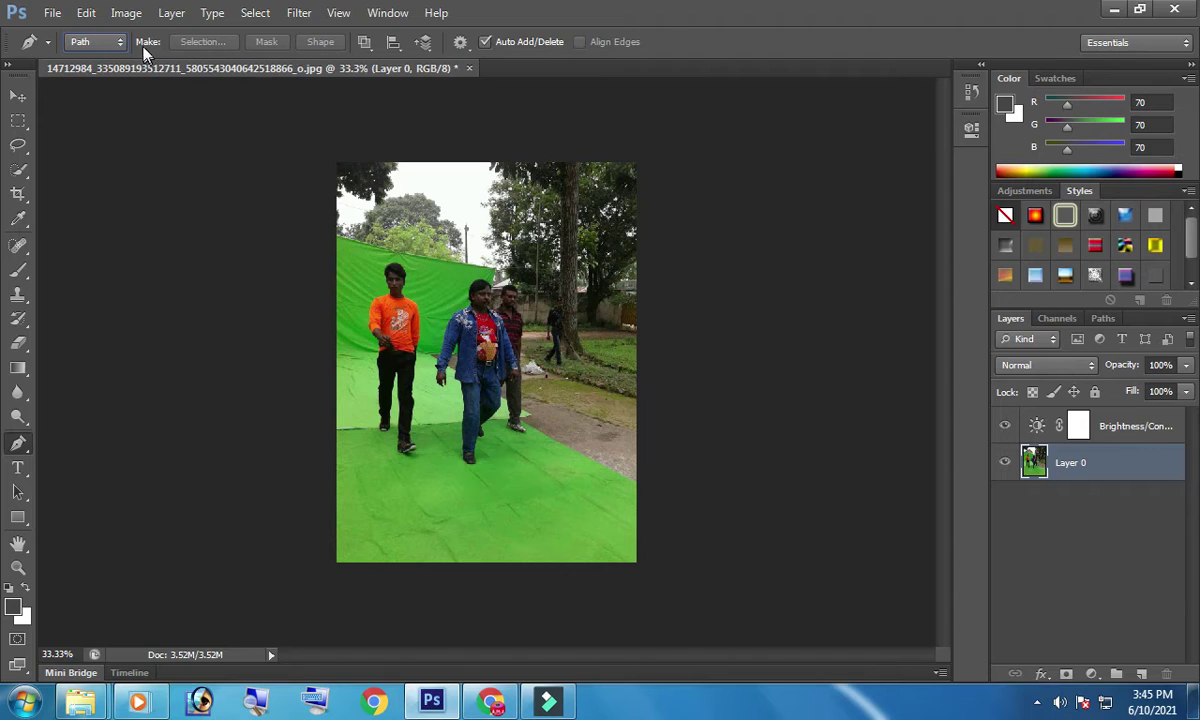
{"action": "left_click", "coordinate": [112, 41]}
{"action": "left_click", "coordinate": [111, 63]}
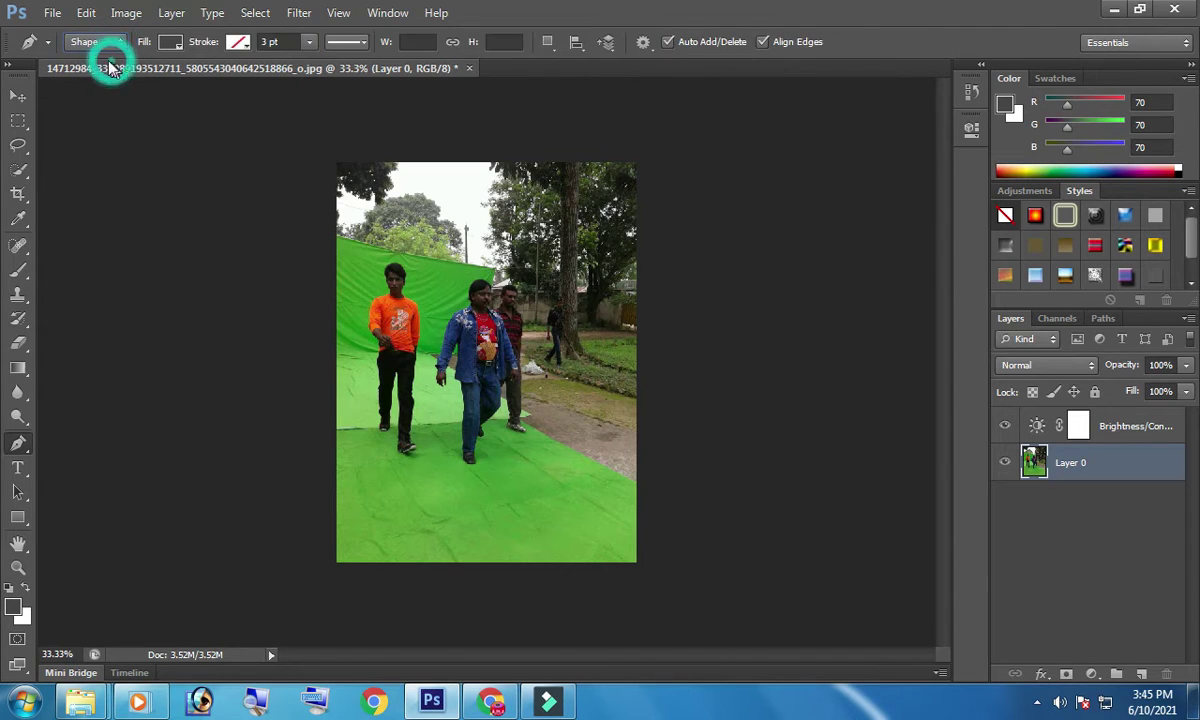
{"action": "left_click", "coordinate": [112, 41]}
{"action": "left_click", "coordinate": [120, 75]}
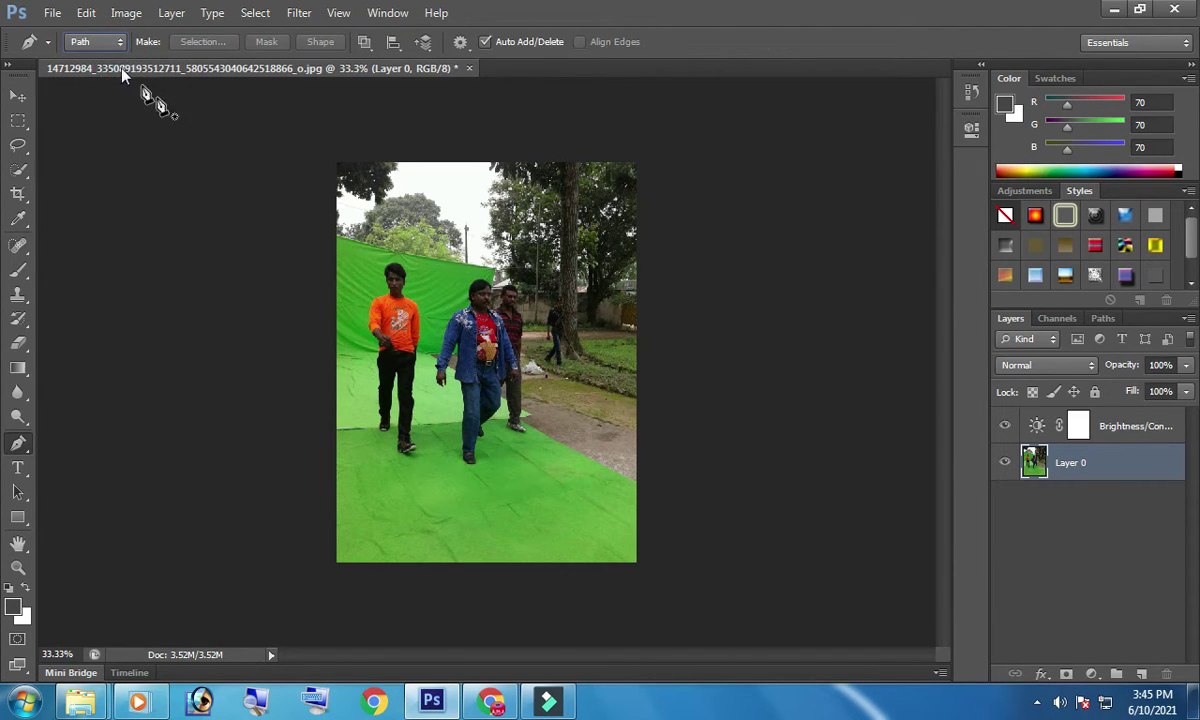
Trace a pen outline around the blue-jacket man from foot to head and back
{"action": "left_click", "coordinate": [460, 424]}
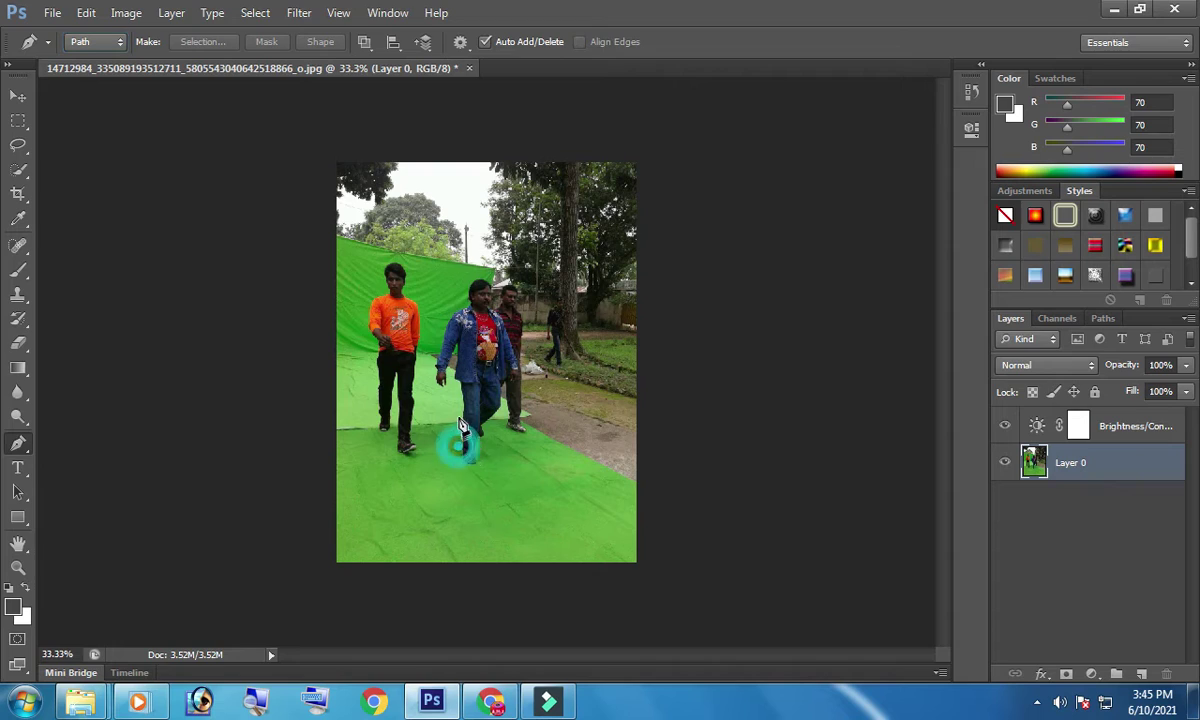
{"action": "left_click", "coordinate": [450, 344]}
{"action": "left_click", "coordinate": [446, 316]}
{"action": "left_click", "coordinate": [480, 268]}
{"action": "left_click", "coordinate": [497, 305]}
{"action": "left_click", "coordinate": [509, 370]}
{"action": "left_click", "coordinate": [497, 405]}
{"action": "left_click", "coordinate": [484, 432]}
{"action": "left_click", "coordinate": [474, 458]}
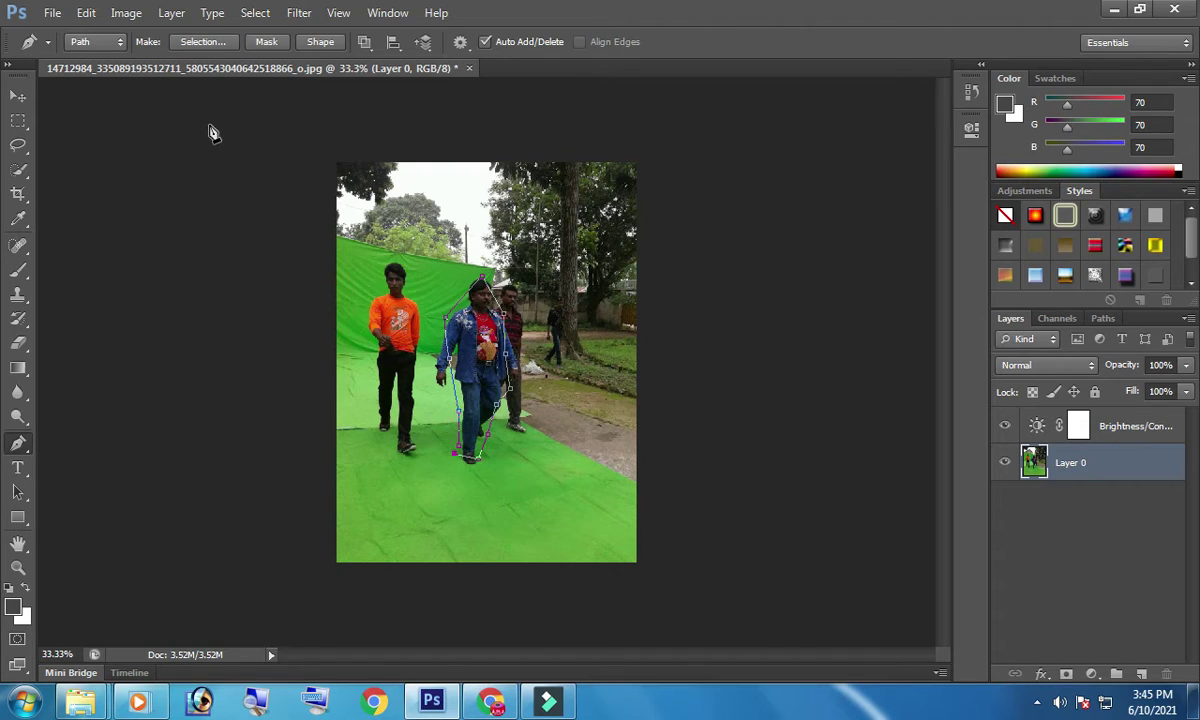
Switch the pen to Shape mode and trace a closed outline around the orange-shirt man
{"action": "left_click", "coordinate": [121, 44]}
{"action": "left_click", "coordinate": [100, 57]}
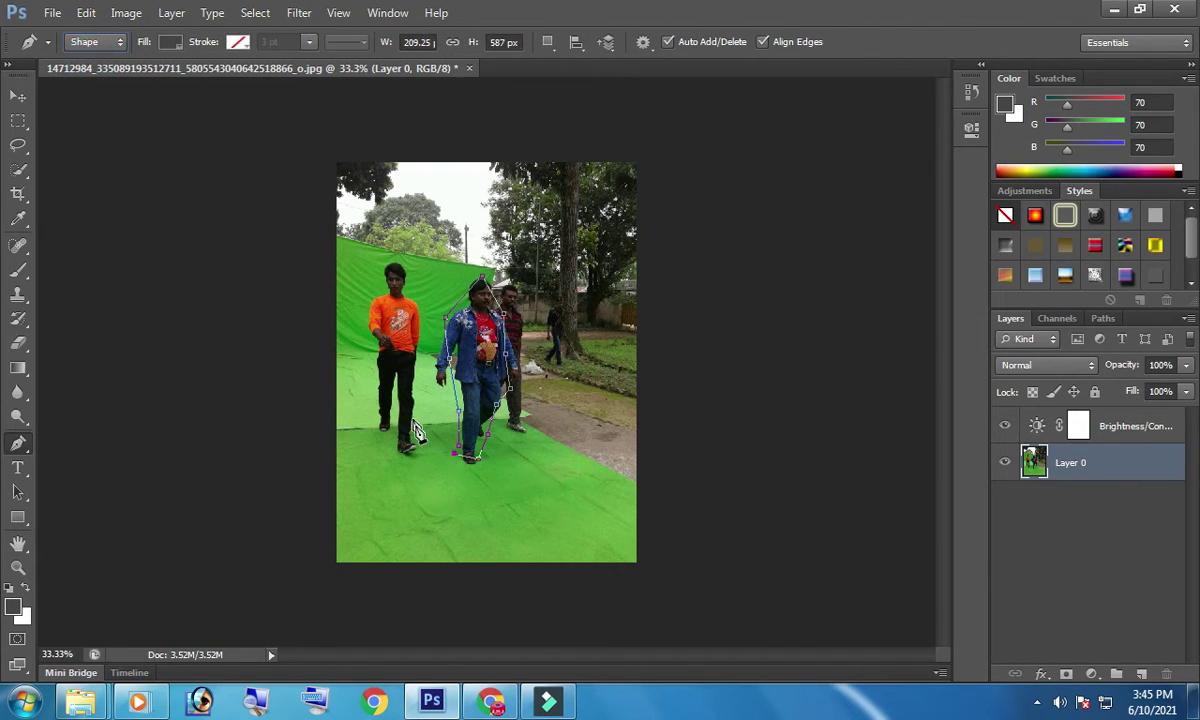
{"action": "left_click", "coordinate": [409, 447]}
{"action": "left_click", "coordinate": [410, 345]}
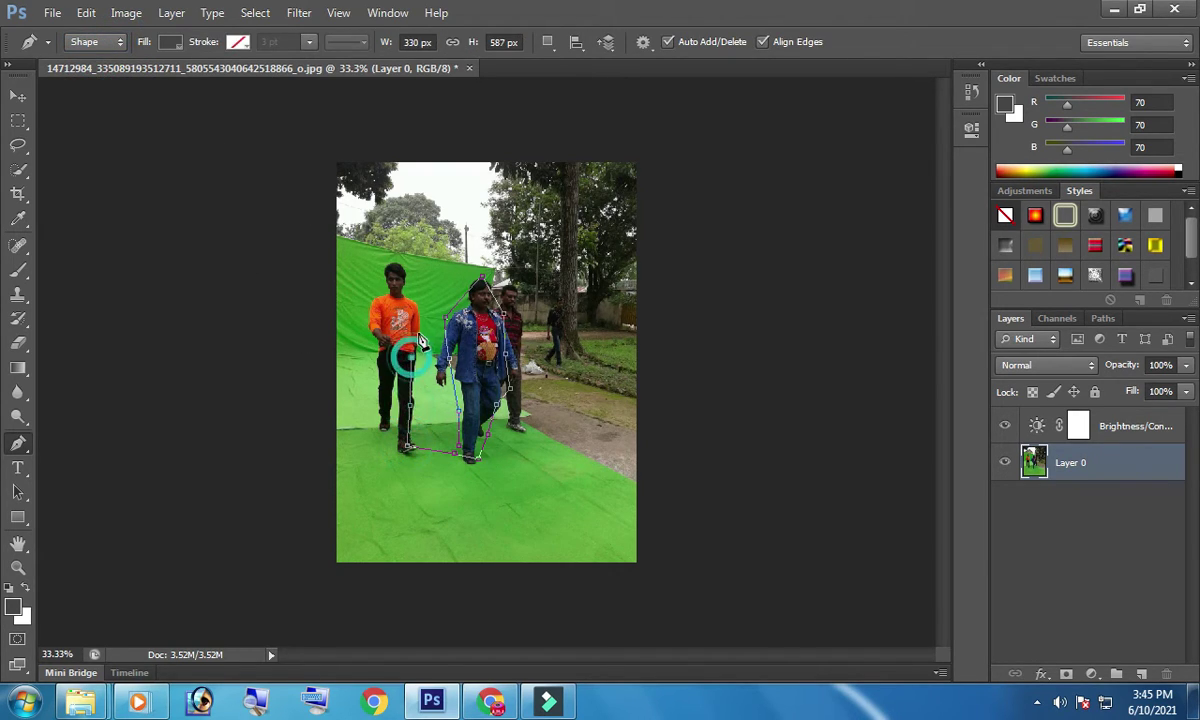
{"action": "left_click", "coordinate": [372, 262]}
{"action": "left_click", "coordinate": [366, 322]}
{"action": "left_click", "coordinate": [368, 370]}
{"action": "left_click", "coordinate": [370, 410]}
{"action": "left_click", "coordinate": [378, 455]}
{"action": "left_click", "coordinate": [409, 452]}
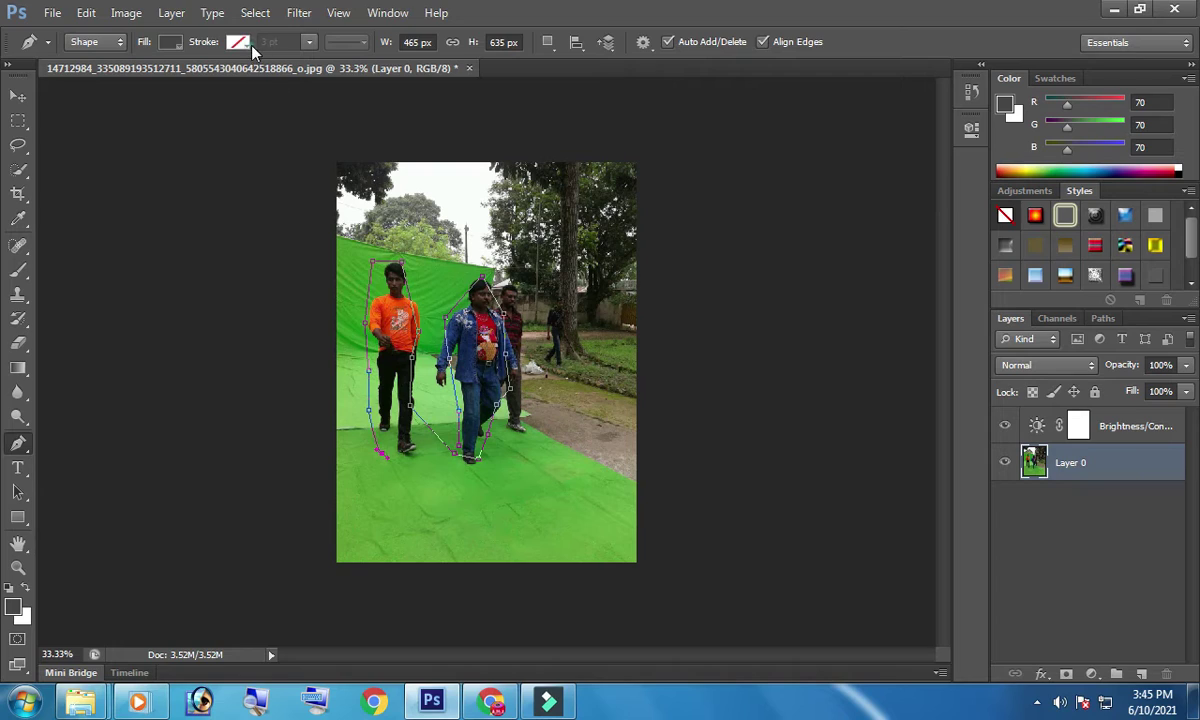
Turn the traced outlines into a selection with Ctrl+Enter and make the shape stroke yellow
{"action": "left_click", "coordinate": [241, 42]}
{"action": "key", "text": "ctrl+Return"}
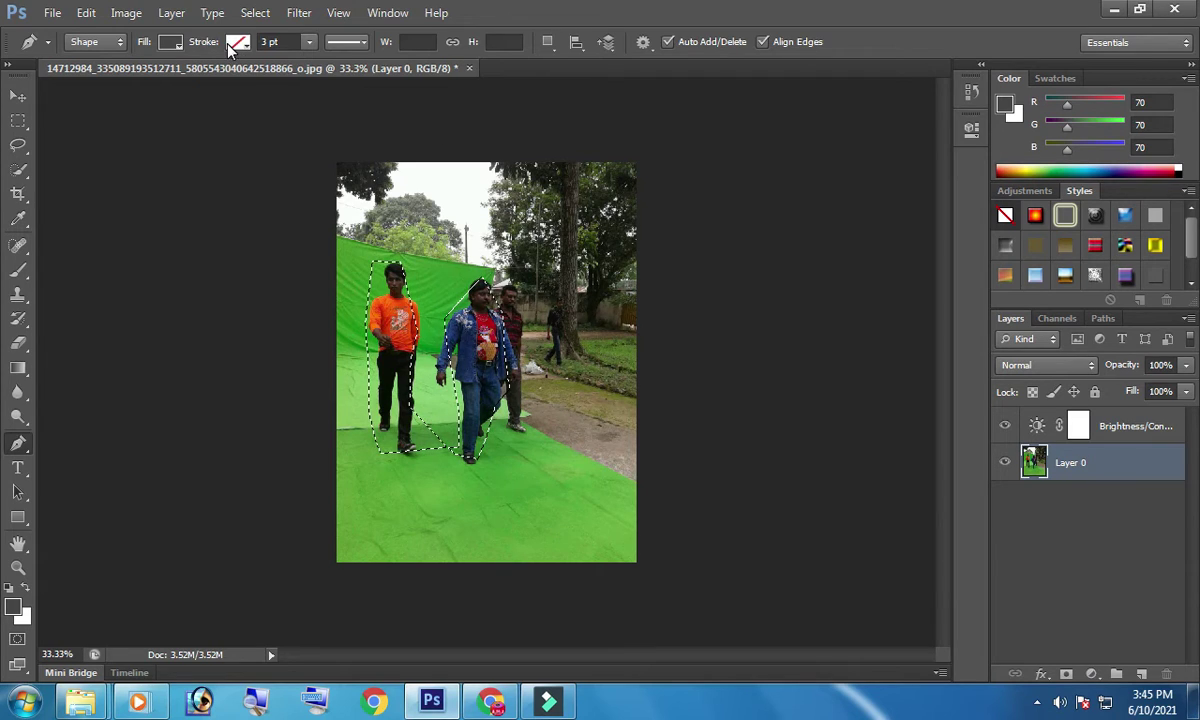
{"action": "left_click", "coordinate": [238, 42]}
{"action": "left_click", "coordinate": [157, 158]}
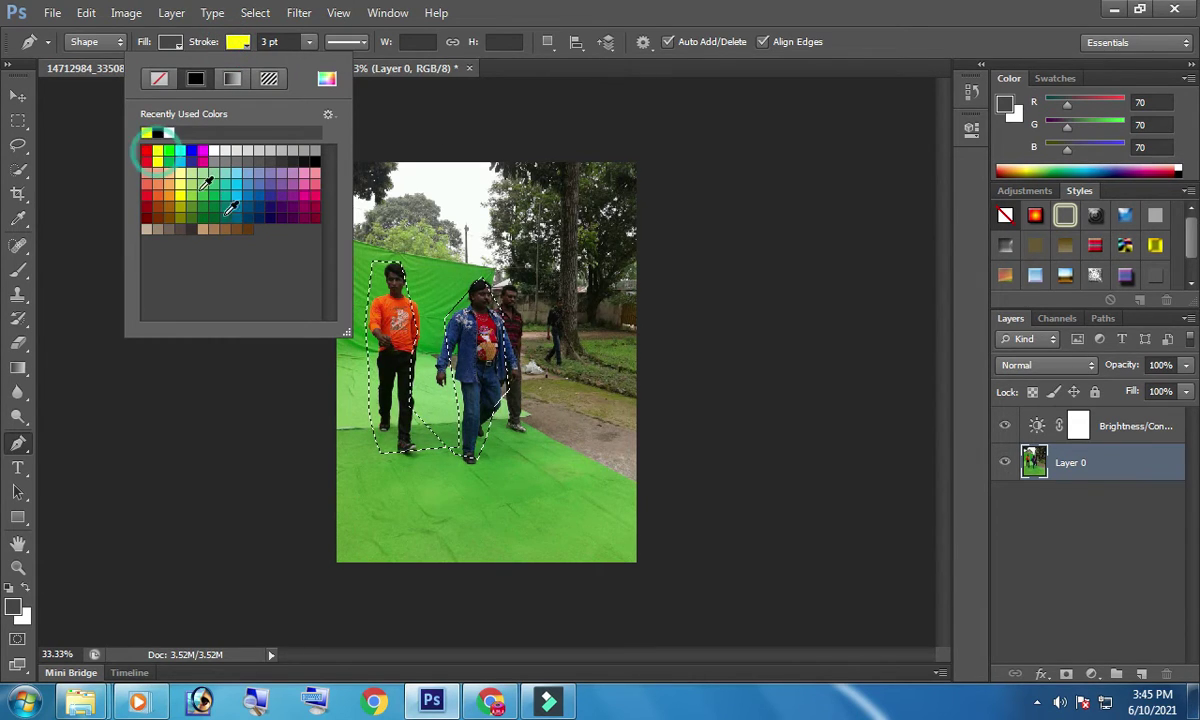
Draw a four-corner grey Shape 1 polygon over the men, then return the pen to Path mode
{"action": "left_click", "coordinate": [398, 348]}
{"action": "left_click", "coordinate": [528, 302]}
{"action": "left_click", "coordinate": [535, 370]}
{"action": "left_click", "coordinate": [461, 382]}
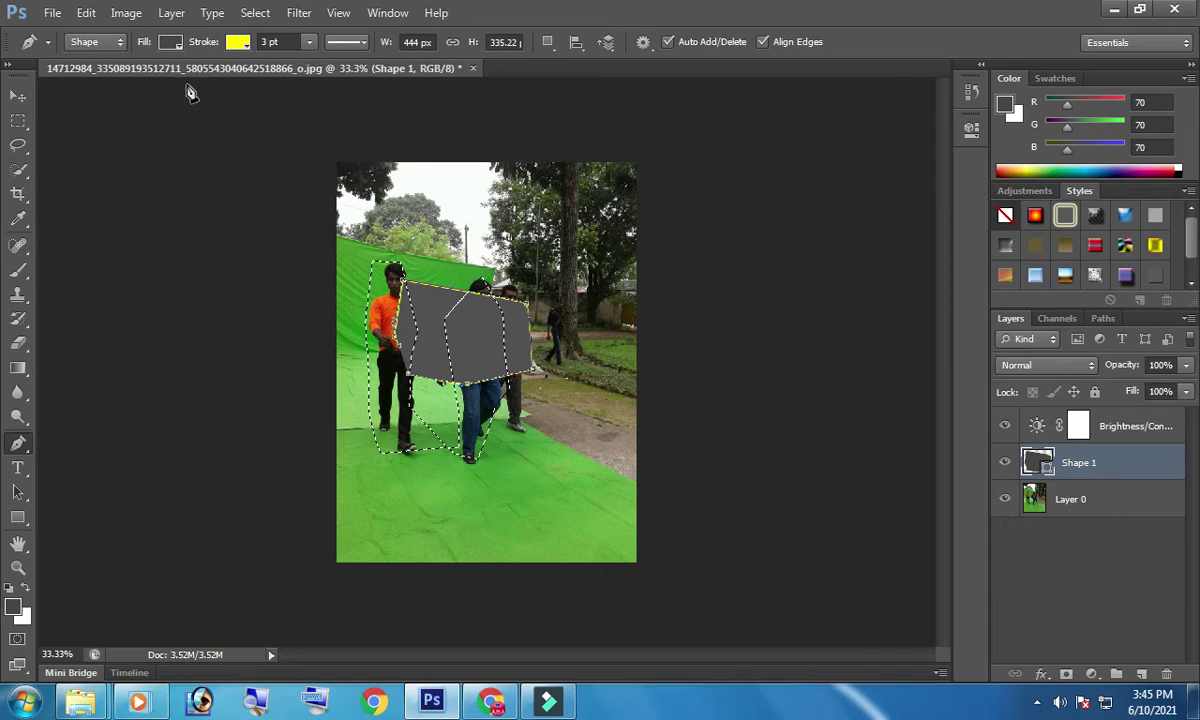
{"action": "left_click", "coordinate": [122, 44]}
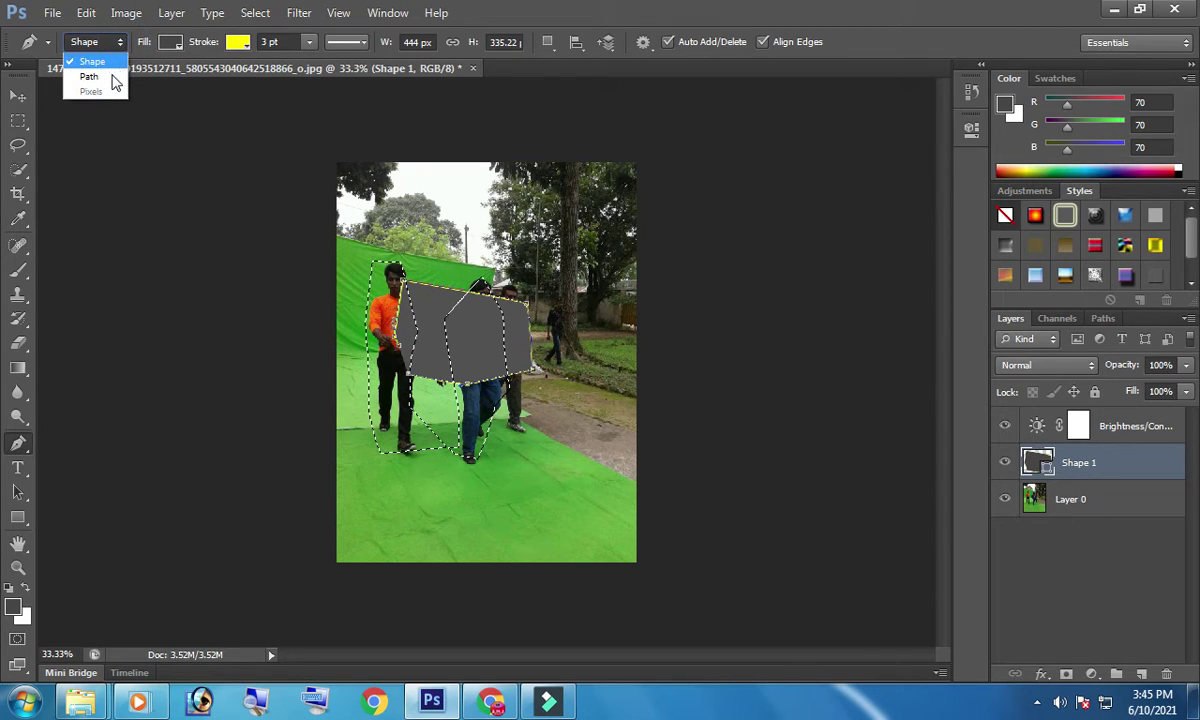
{"action": "left_click", "coordinate": [95, 77]}
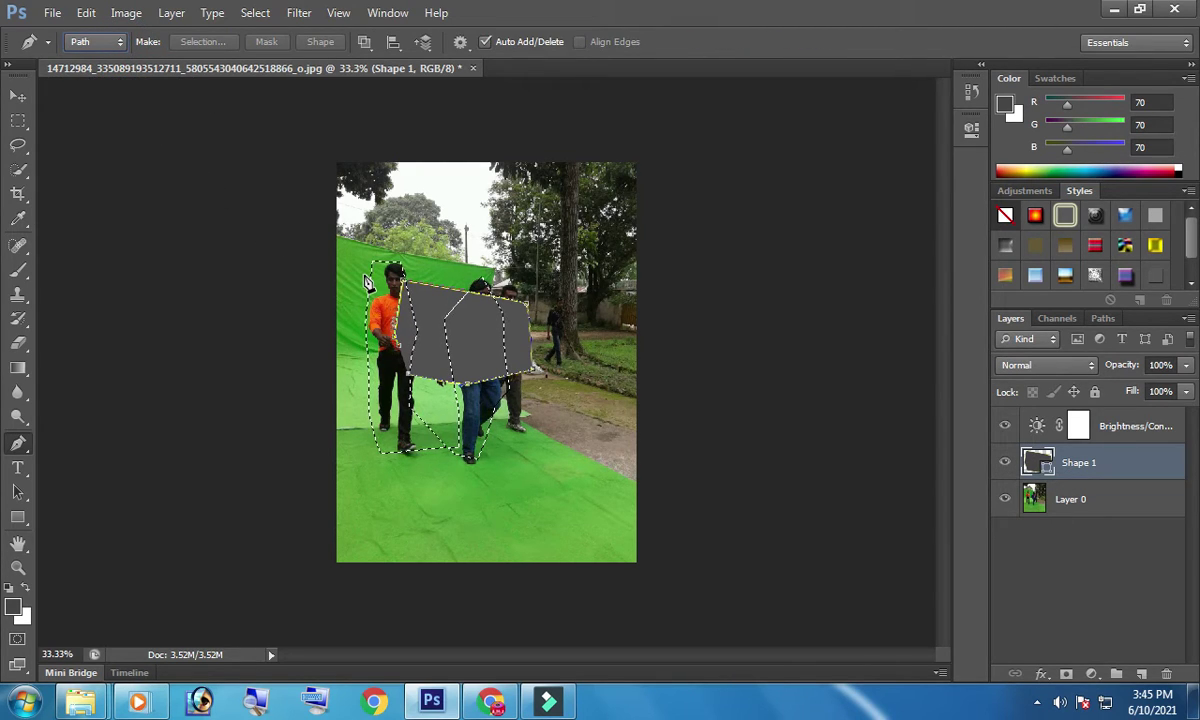
Try the Gradient tool across the photo
{"action": "left_click", "coordinate": [19, 370]}
{"action": "right_click", "coordinate": [19, 372]}
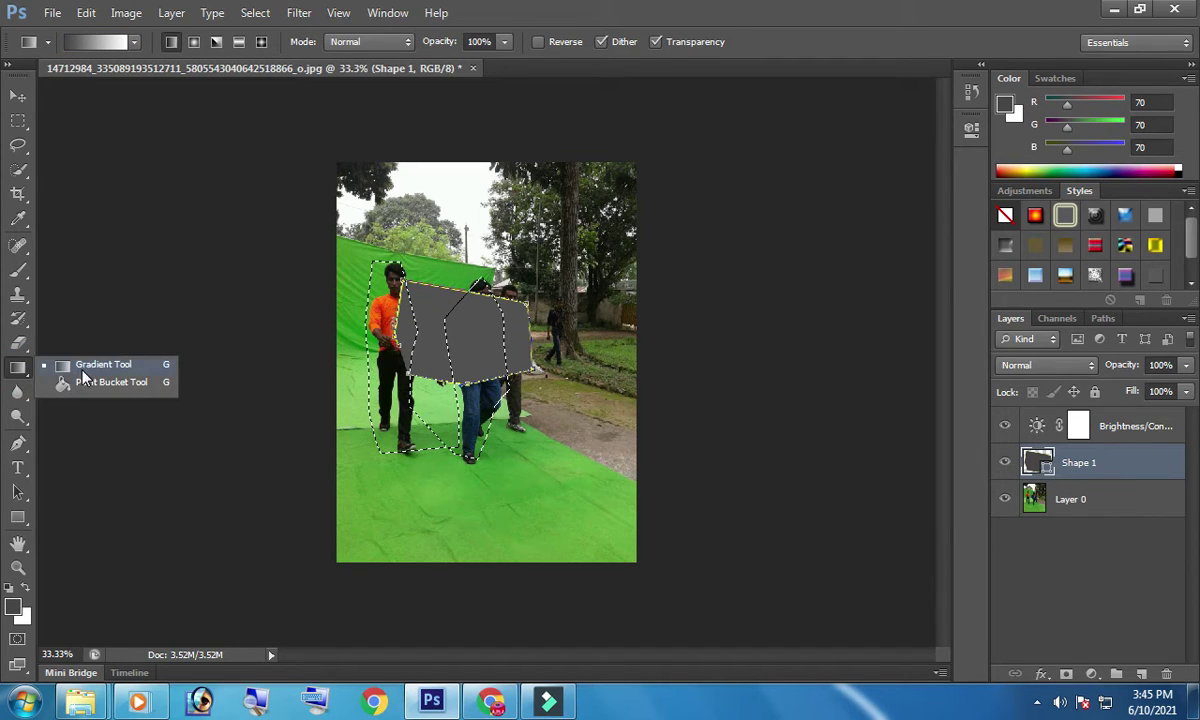
{"action": "left_click", "coordinate": [83, 375]}
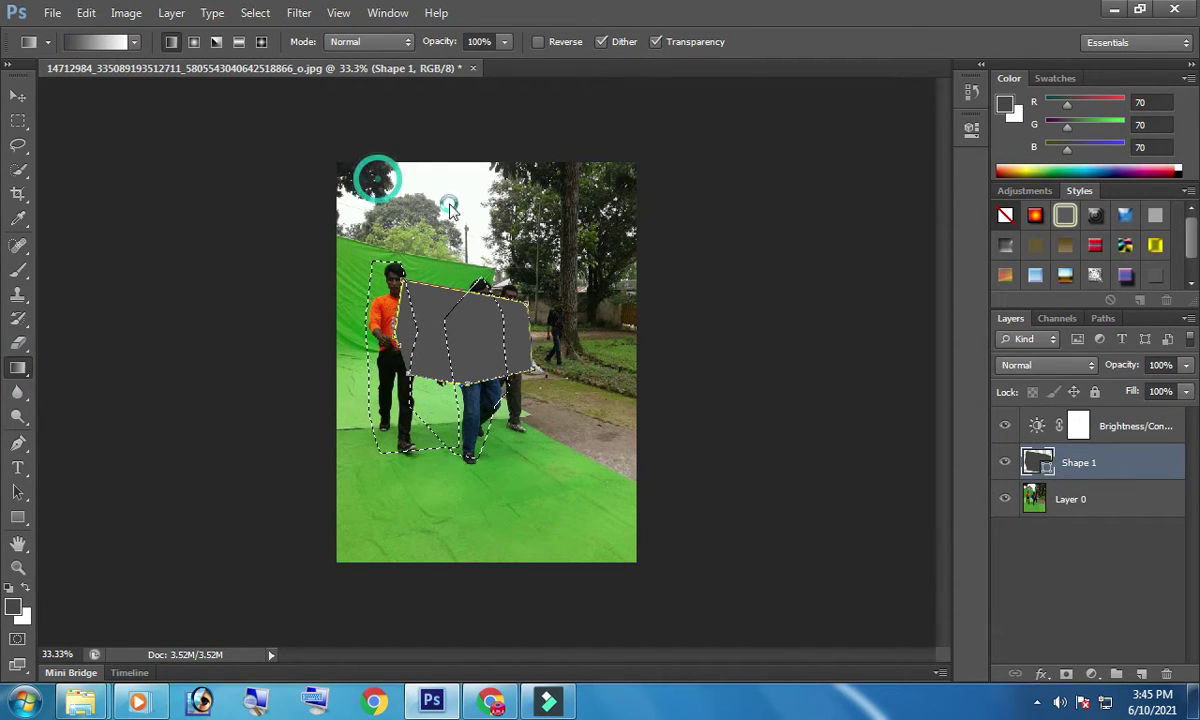
{"action": "left_click", "coordinate": [549, 271]}
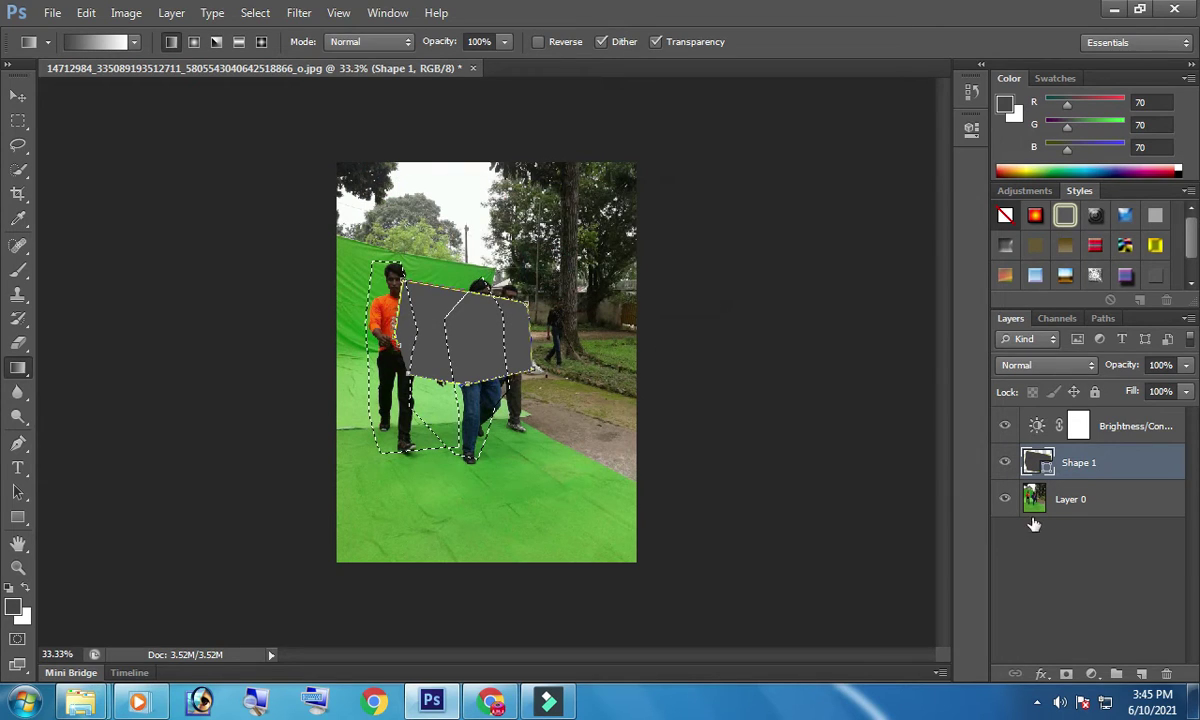
Select the Brightness/Contrast layer mask, then close the photo without saving
{"action": "left_click", "coordinate": [1078, 426]}
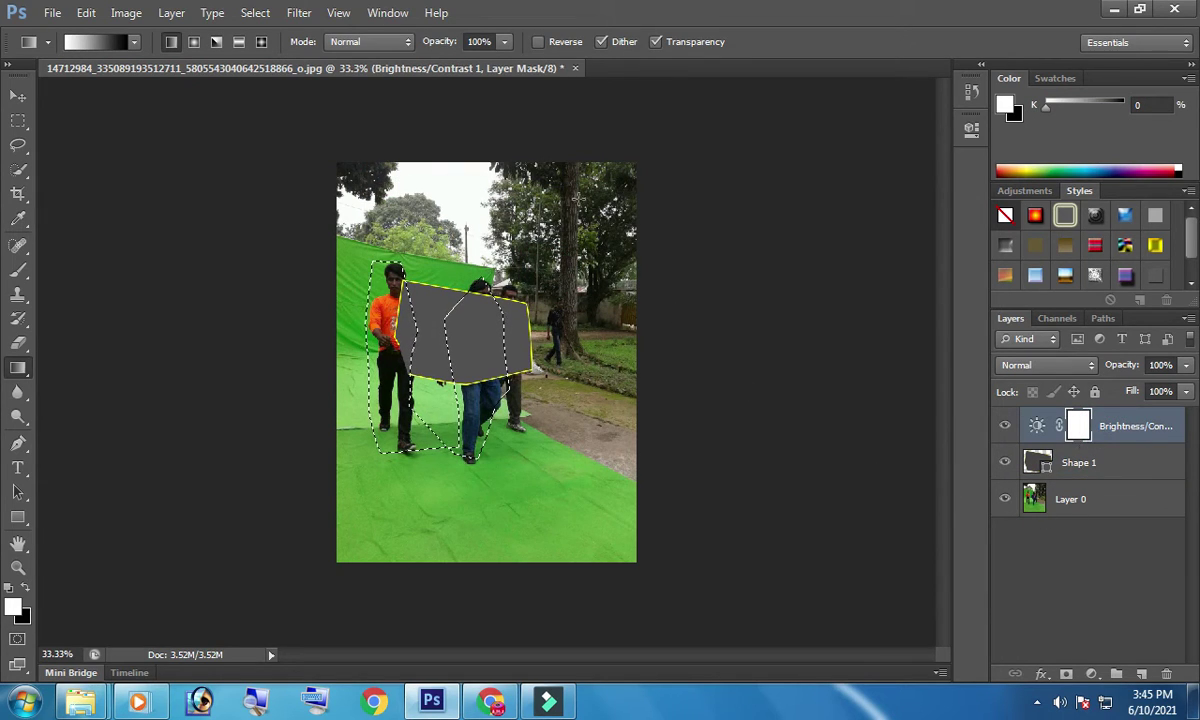
{"action": "left_click", "coordinate": [575, 68]}
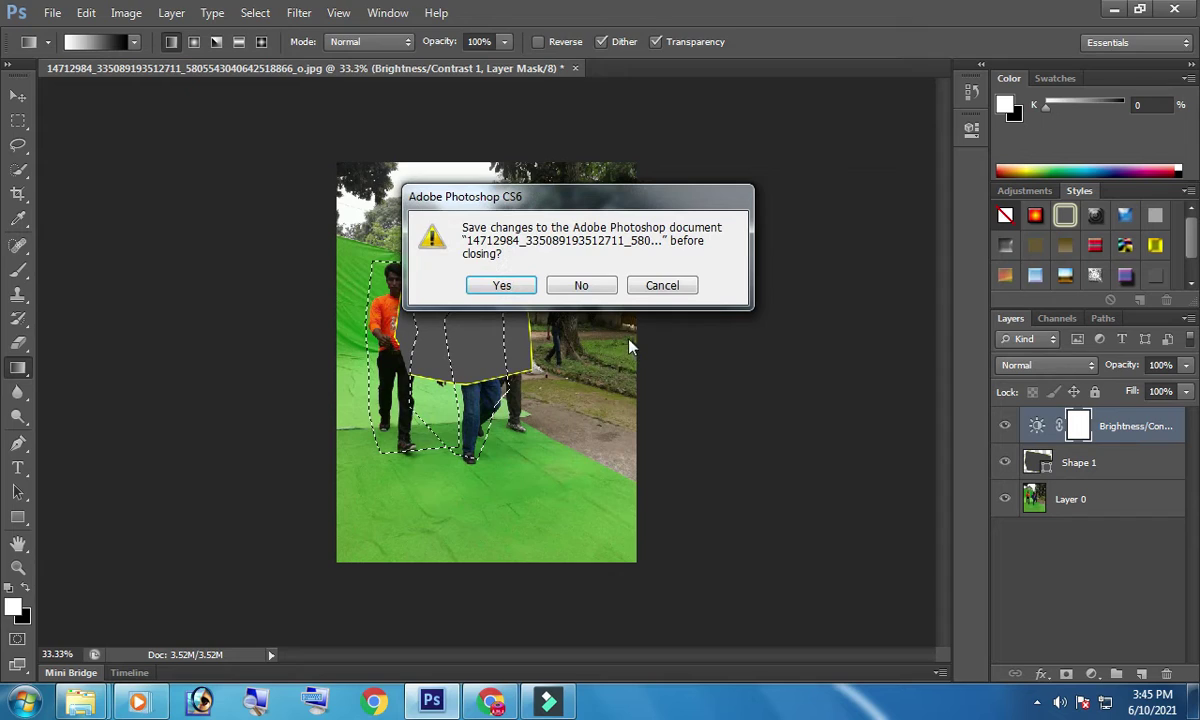
{"action": "left_click", "coordinate": [576, 287]}
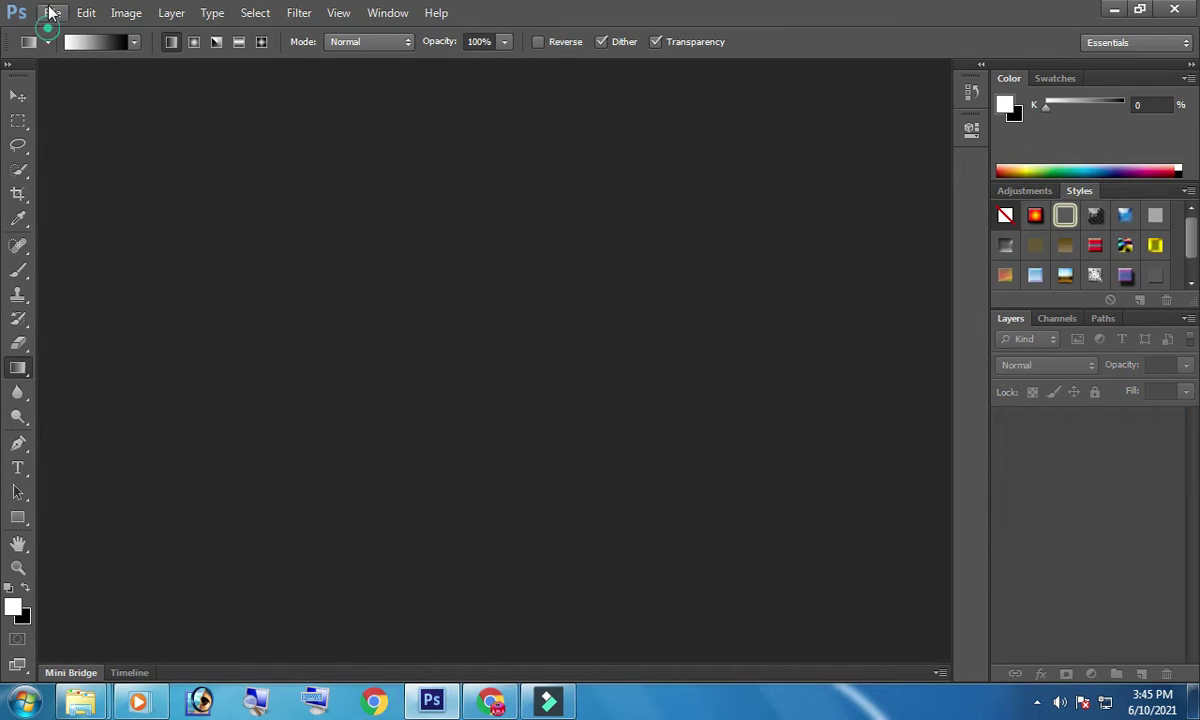
Create a new 7×5 inch, 72 ppi blank document
{"action": "left_click", "coordinate": [52, 12]}
{"action": "left_click", "coordinate": [64, 45]}
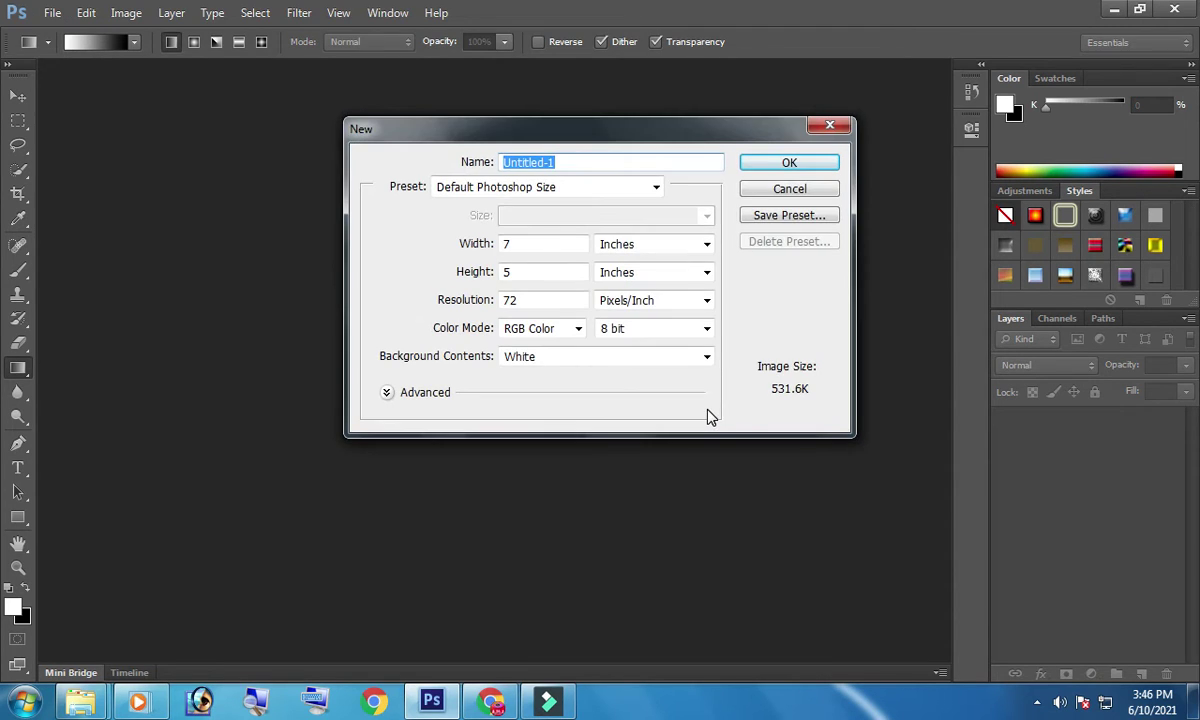
{"action": "left_click", "coordinate": [785, 164]}
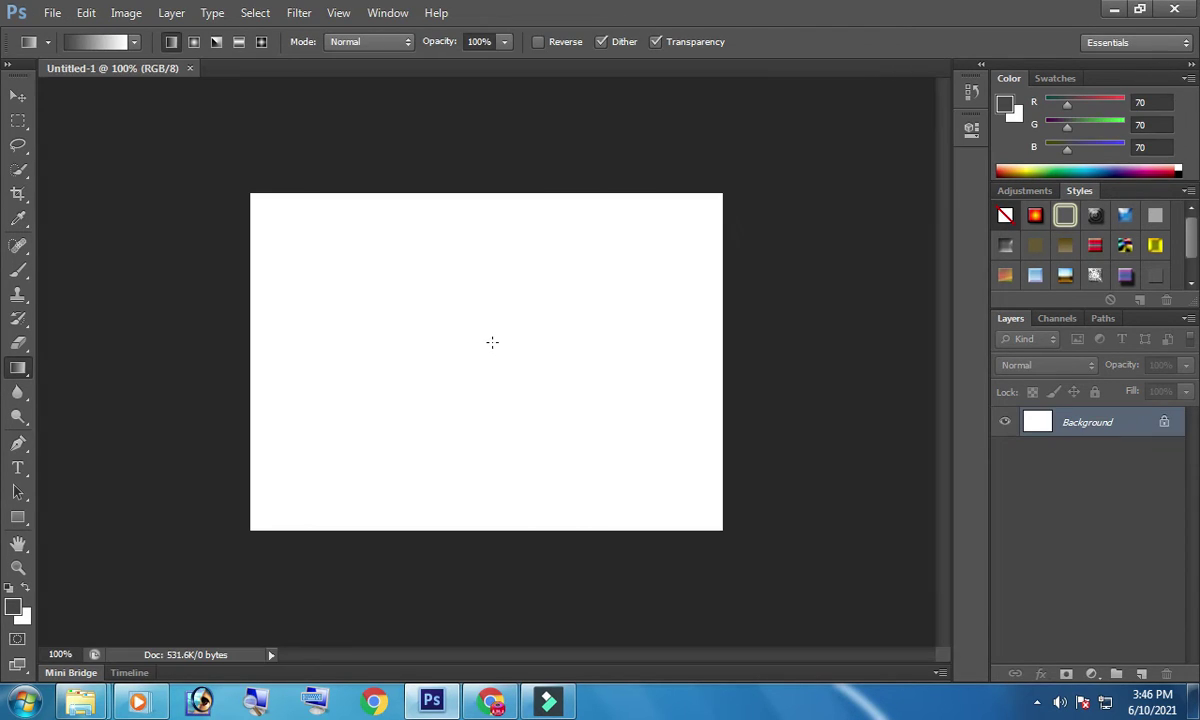
Fill the canvas with a gradient, then redo it with the orange-yellow preset
{"action": "left_click_drag", "start_coordinate": [669, 200], "coordinate": [231, 425]}
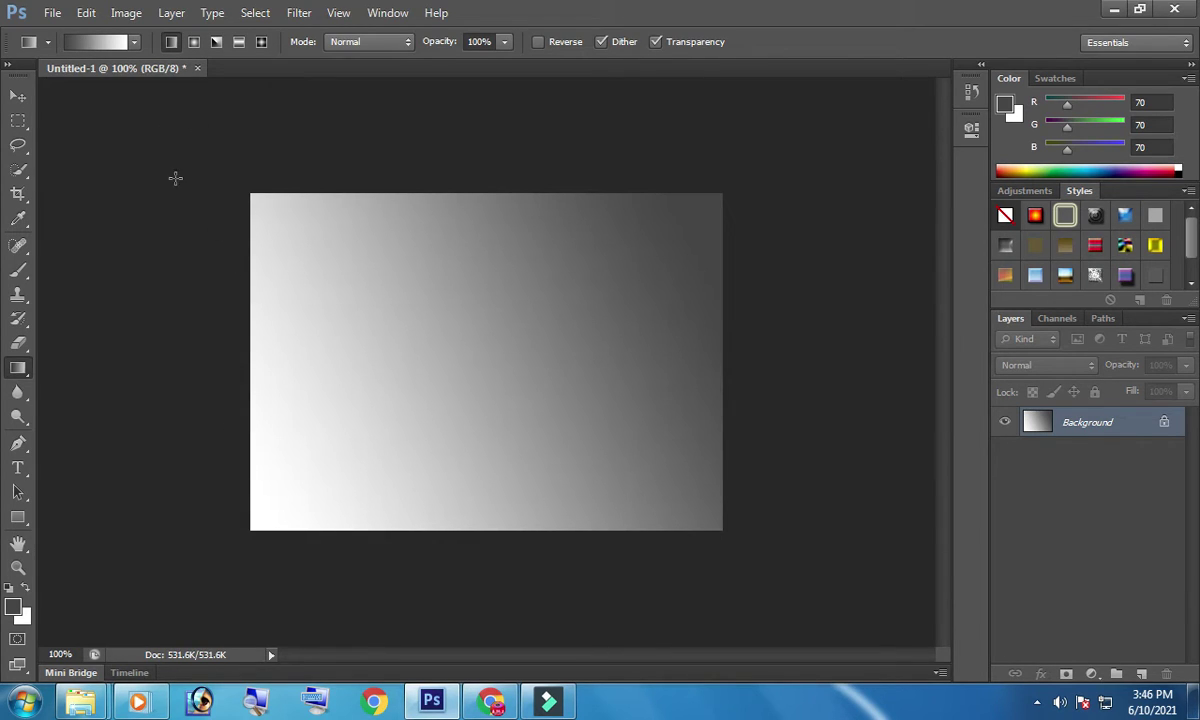
{"action": "left_click", "coordinate": [136, 43]}
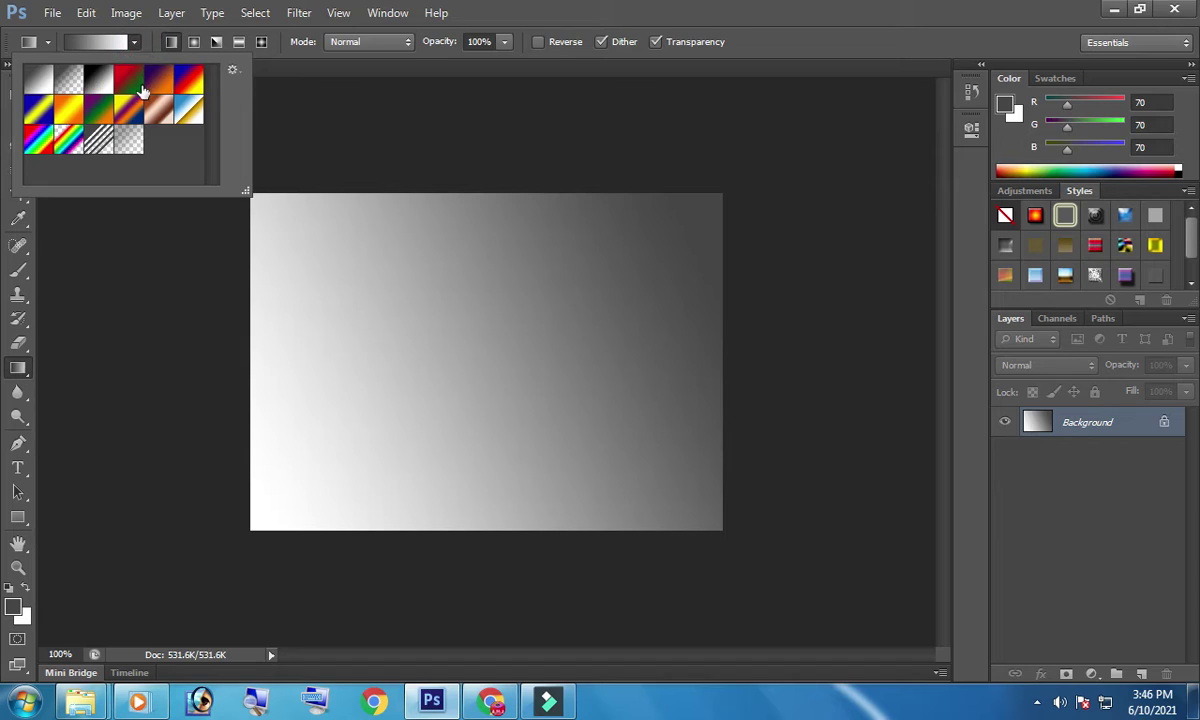
{"action": "double_click", "coordinate": [72, 118]}
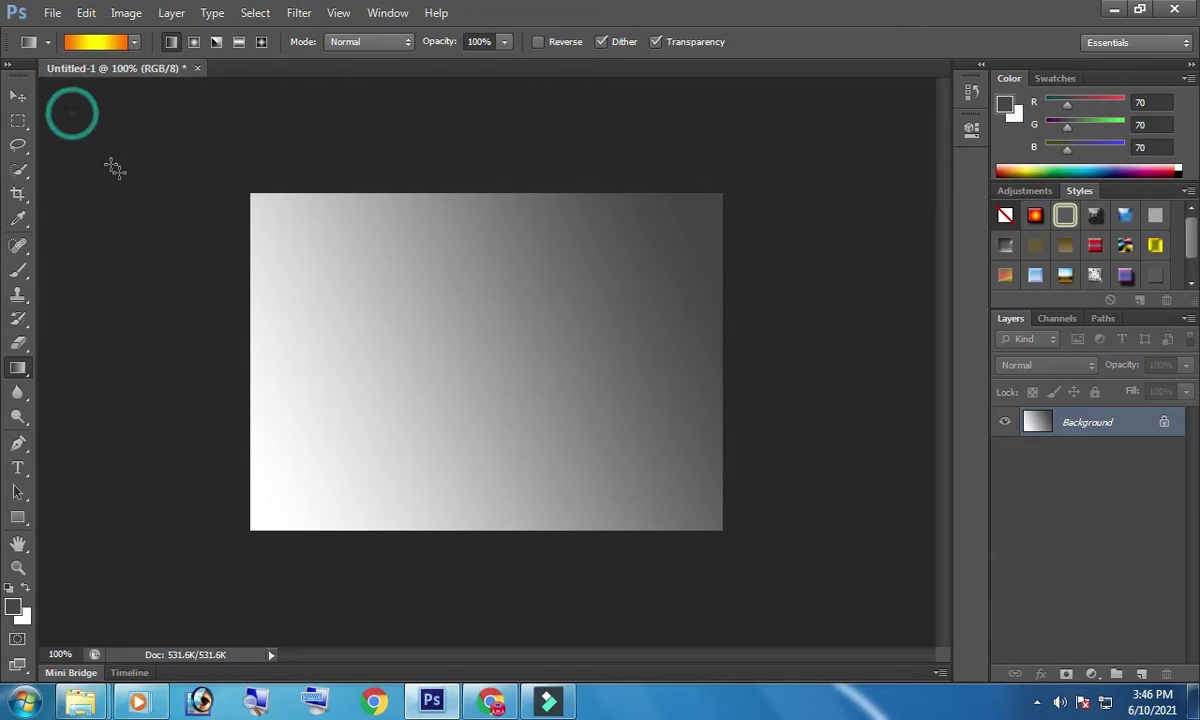
{"action": "left_click_drag", "start_coordinate": [690, 209], "coordinate": [445, 398]}
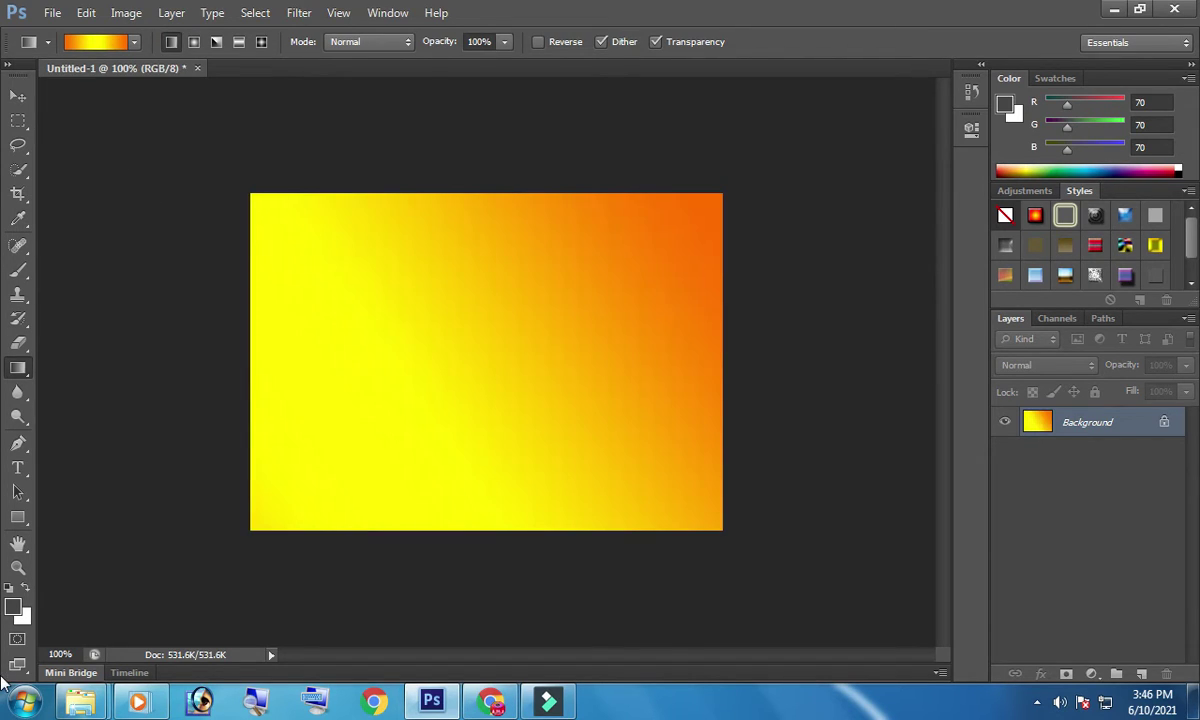
Convert the locked Background into a regular layer named Layer 0
{"action": "double_click", "coordinate": [1155, 420]}
{"action": "left_click", "coordinate": [753, 222]}
{"action": "double_click", "coordinate": [1088, 422]}
{"action": "left_click", "coordinate": [1052, 462]}
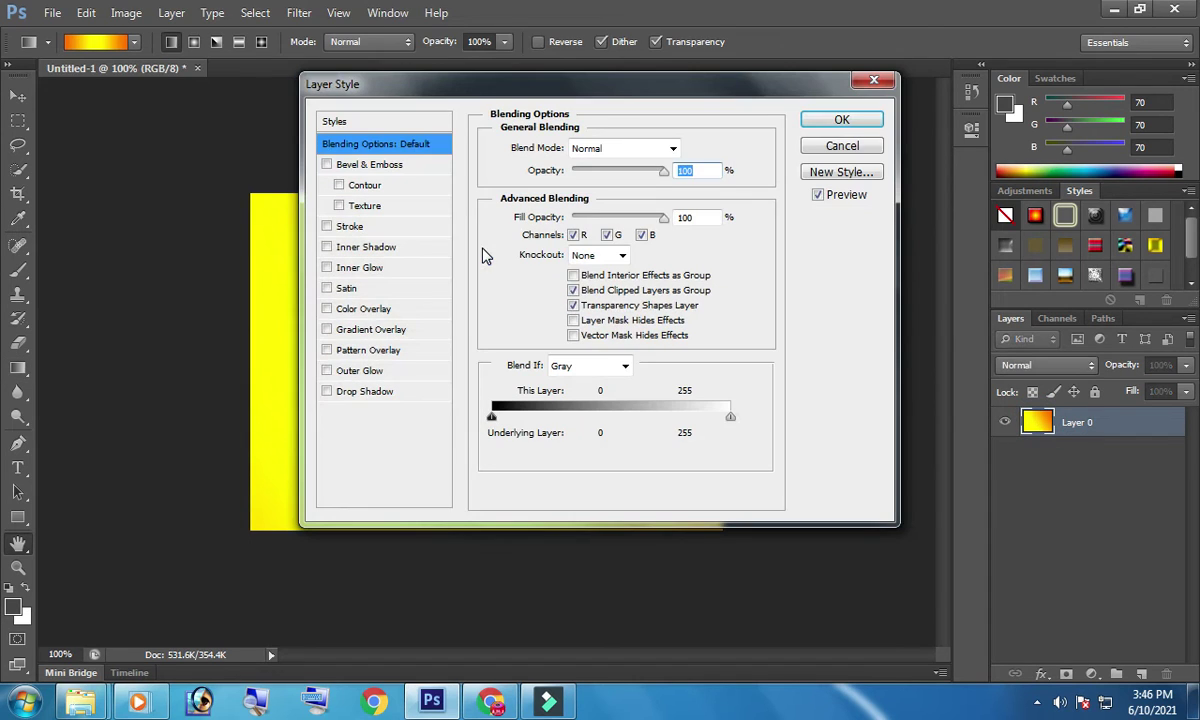
Adjust Gray Blend If sliders, then set Green to This Layer 100 and Underlying 255
{"action": "mouse_move", "coordinate": [565, 90]}
{"action": "left_mouse_down"}
{"action": "mouse_move", "coordinate": [725, 268]}
{"action": "mouse_move", "coordinate": [921, 241]}
{"action": "left_mouse_up"}
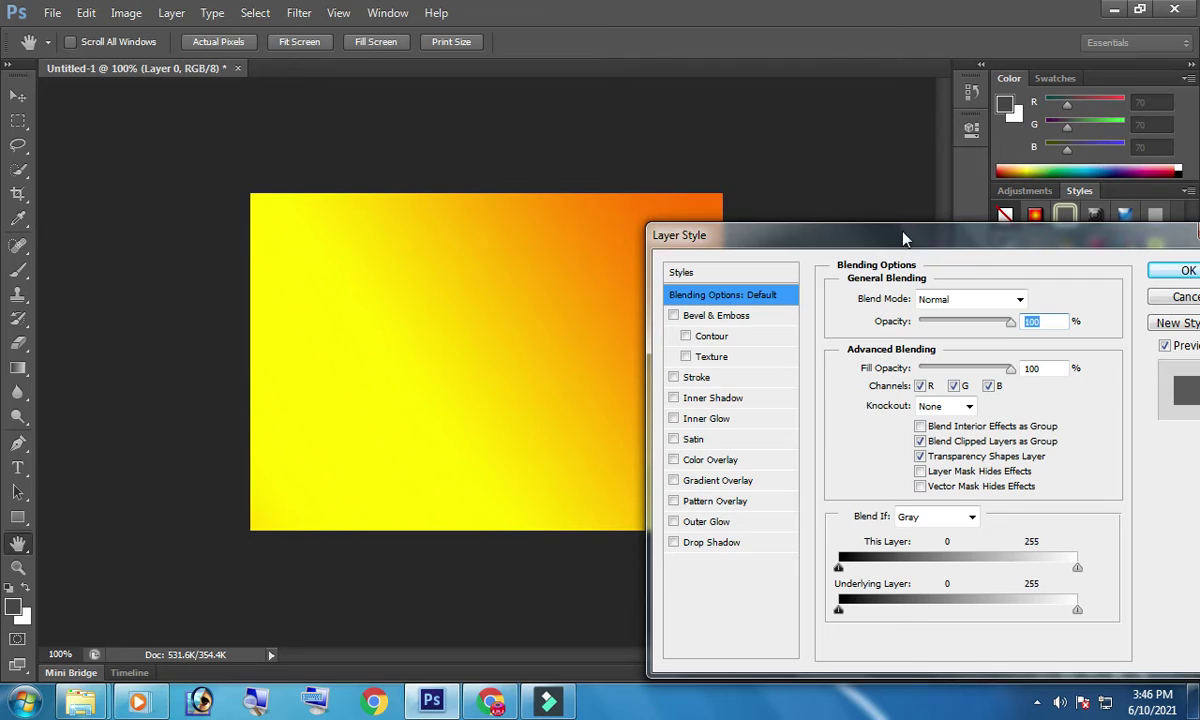
{"action": "left_click_drag", "start_coordinate": [838, 567], "coordinate": [1017, 567]}
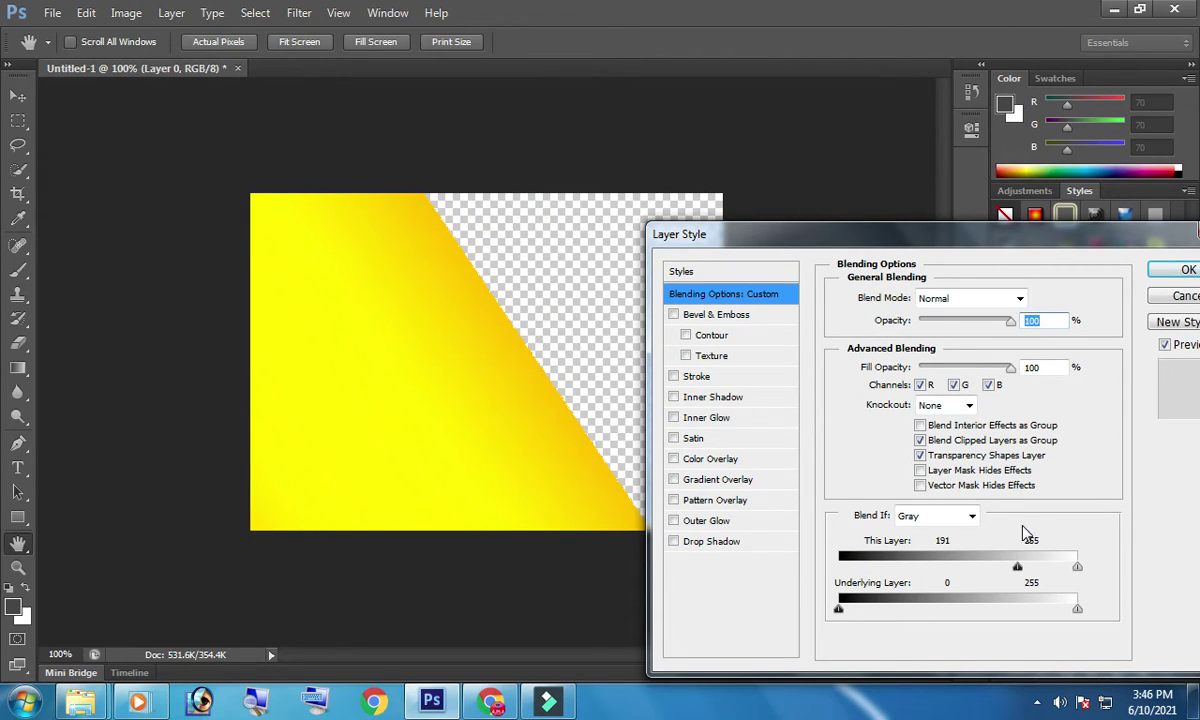
{"action": "mouse_move", "coordinate": [1017, 567]}
{"action": "left_mouse_down"}
{"action": "mouse_move", "coordinate": [1053, 568]}
{"action": "mouse_move", "coordinate": [1005, 568]}
{"action": "mouse_move", "coordinate": [1039, 568]}
{"action": "left_mouse_up"}
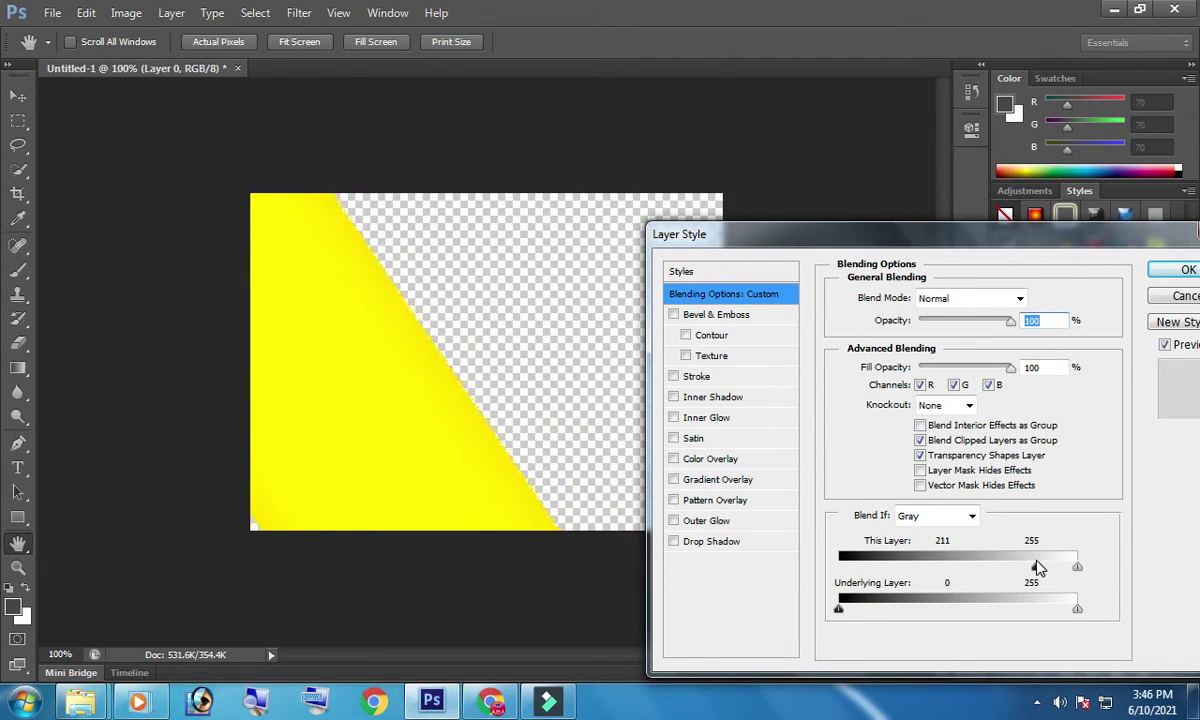
{"action": "mouse_move", "coordinate": [838, 609]}
{"action": "left_mouse_down"}
{"action": "mouse_move", "coordinate": [1085, 608]}
{"action": "mouse_move", "coordinate": [870, 609]}
{"action": "left_mouse_up"}
{"action": "left_click", "coordinate": [937, 516]}
{"action": "left_click", "coordinate": [937, 563]}
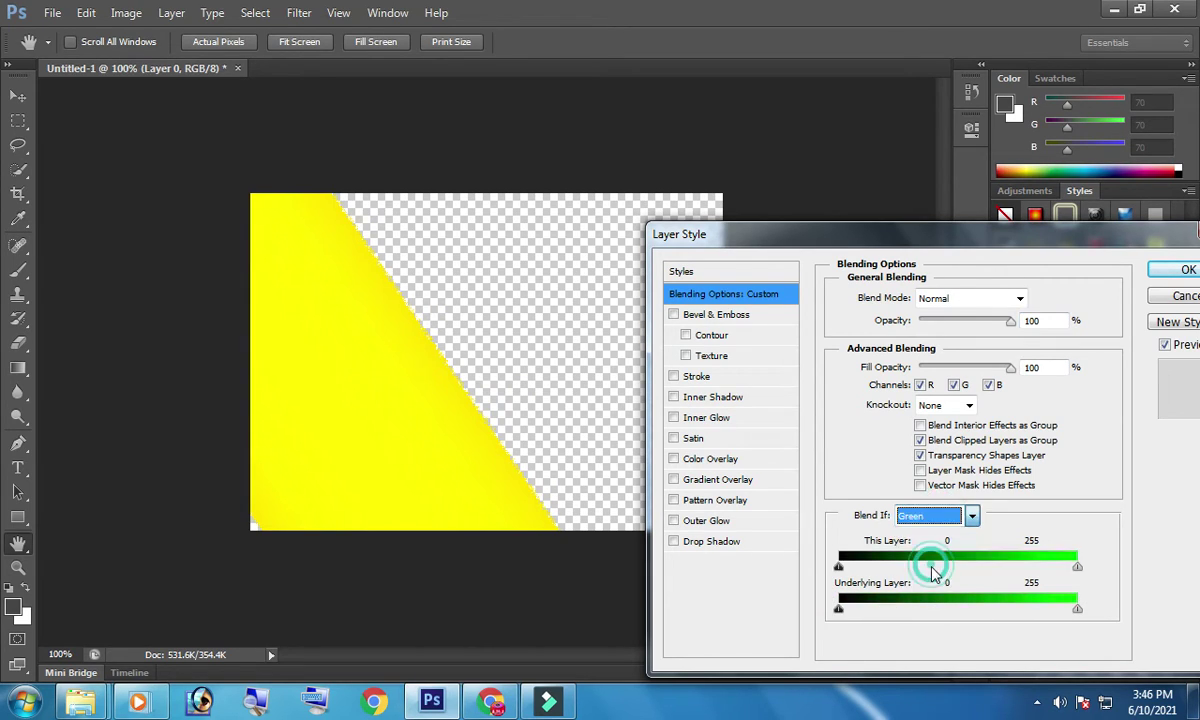
{"action": "left_click_drag", "start_coordinate": [838, 567], "coordinate": [932, 567]}
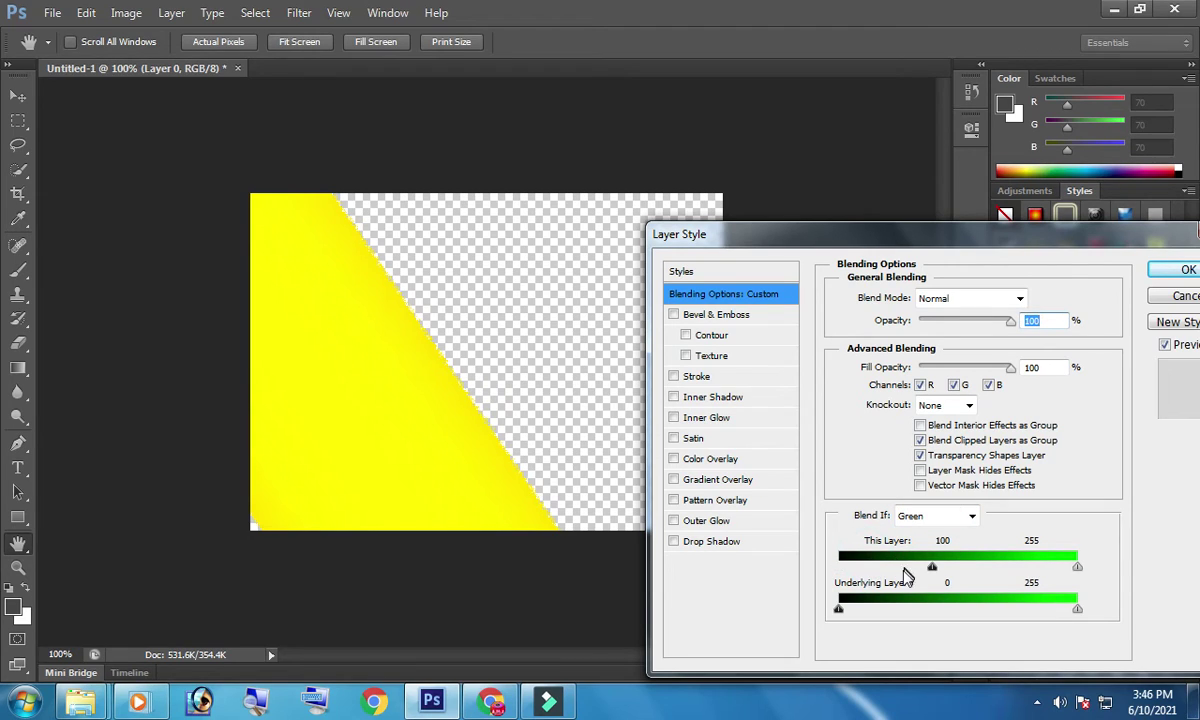
{"action": "left_click_drag", "start_coordinate": [855, 609], "coordinate": [1077, 609]}
{"action": "left_click", "coordinate": [1183, 270]}
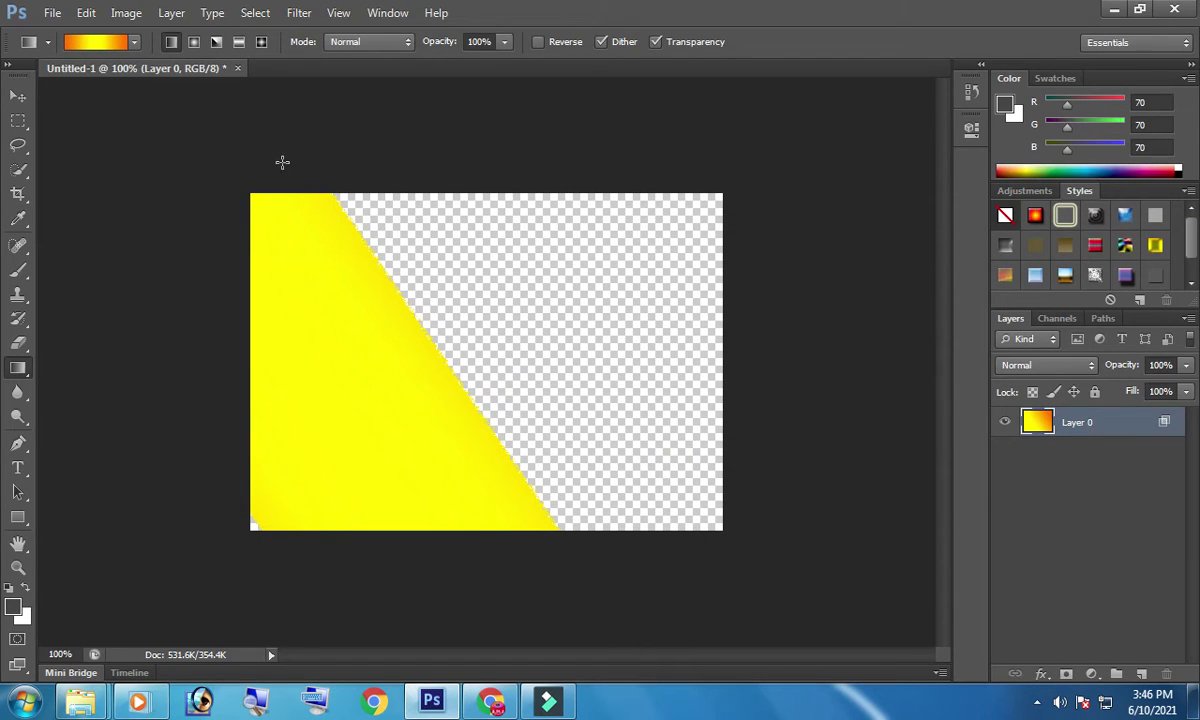
Apply a 908.8-pixel Gaussian Blur to the gradient layer
{"action": "left_click", "coordinate": [388, 12]}
{"action": "left_click", "coordinate": [340, 12]}
{"action": "left_click", "coordinate": [305, 20]}
{"action": "mouse_move", "coordinate": [330, 202]}
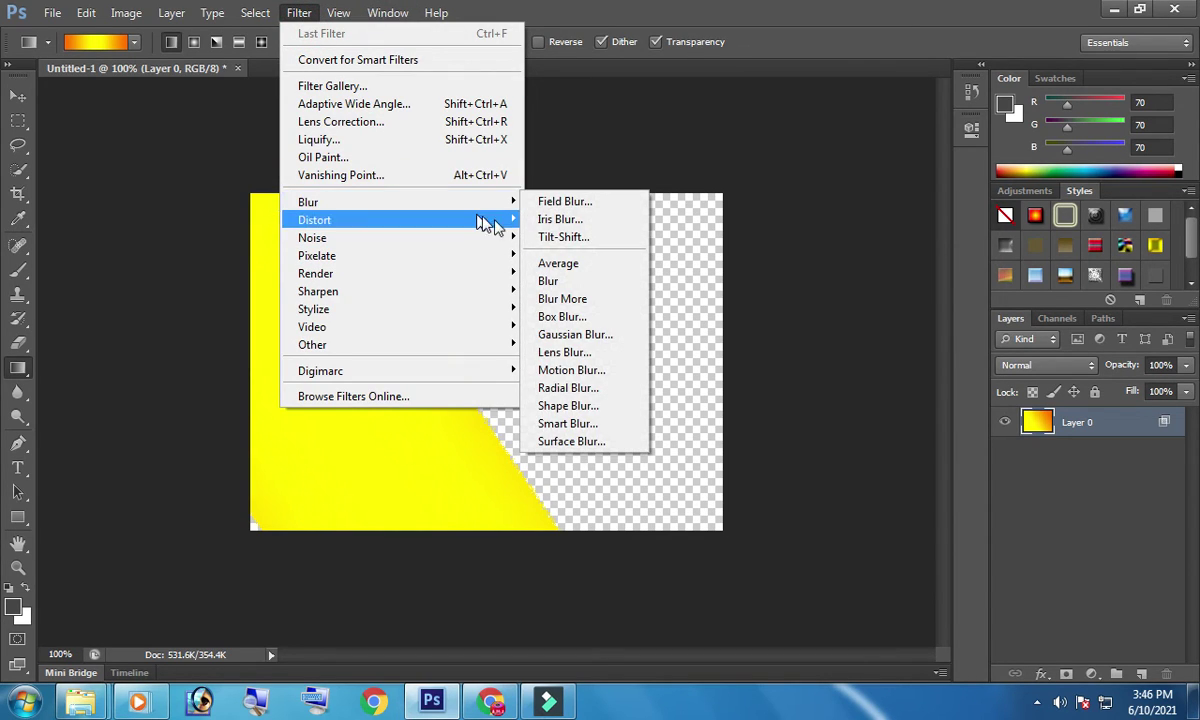
{"action": "left_click", "coordinate": [594, 340]}
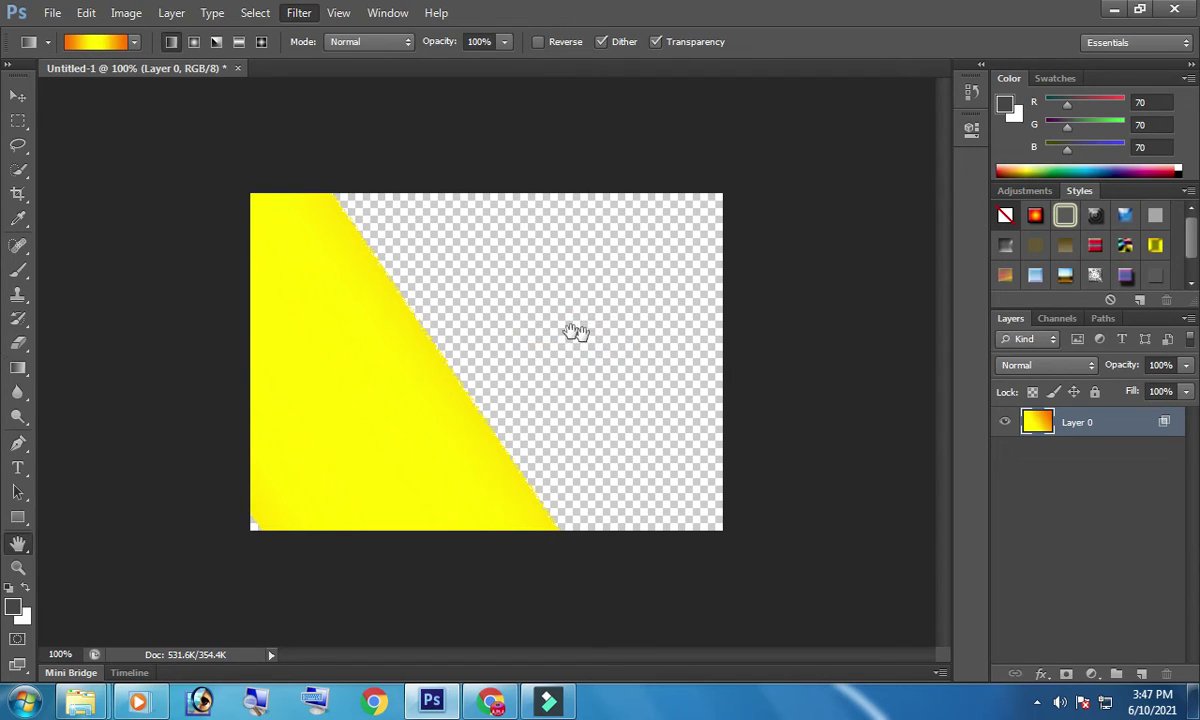
{"action": "left_click_drag", "start_coordinate": [481, 413], "coordinate": [645, 414]}
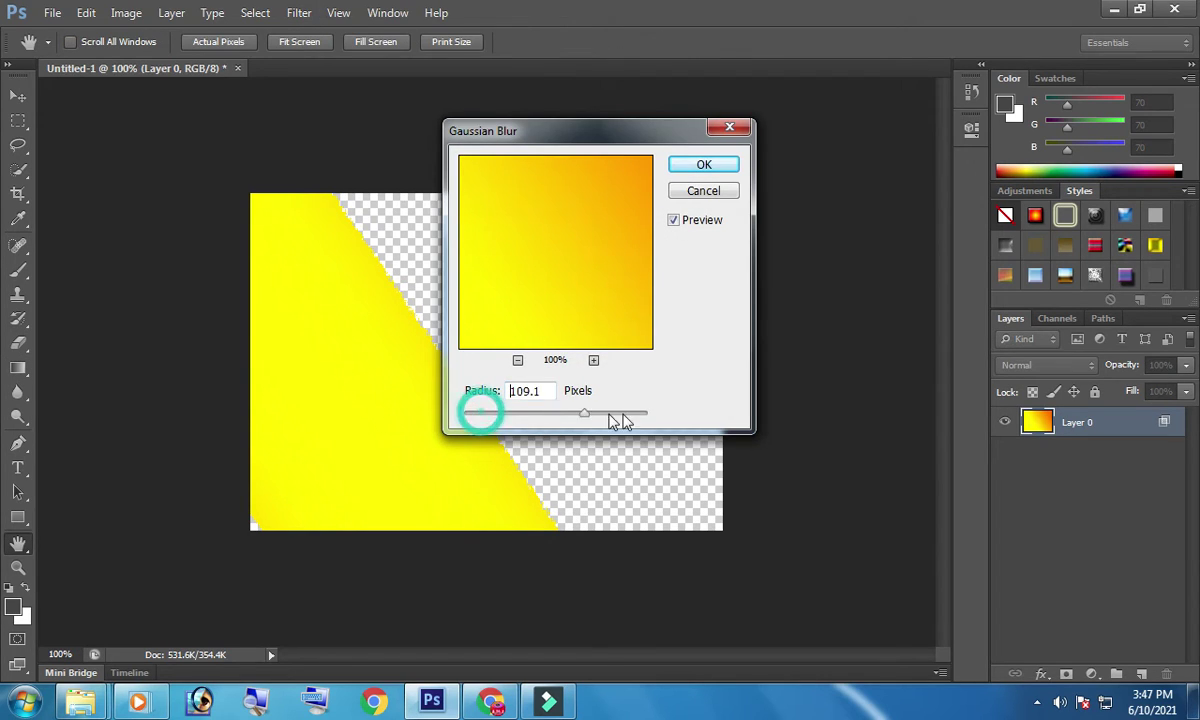
{"action": "left_click", "coordinate": [704, 165]}
{"action": "key", "text": "g"}
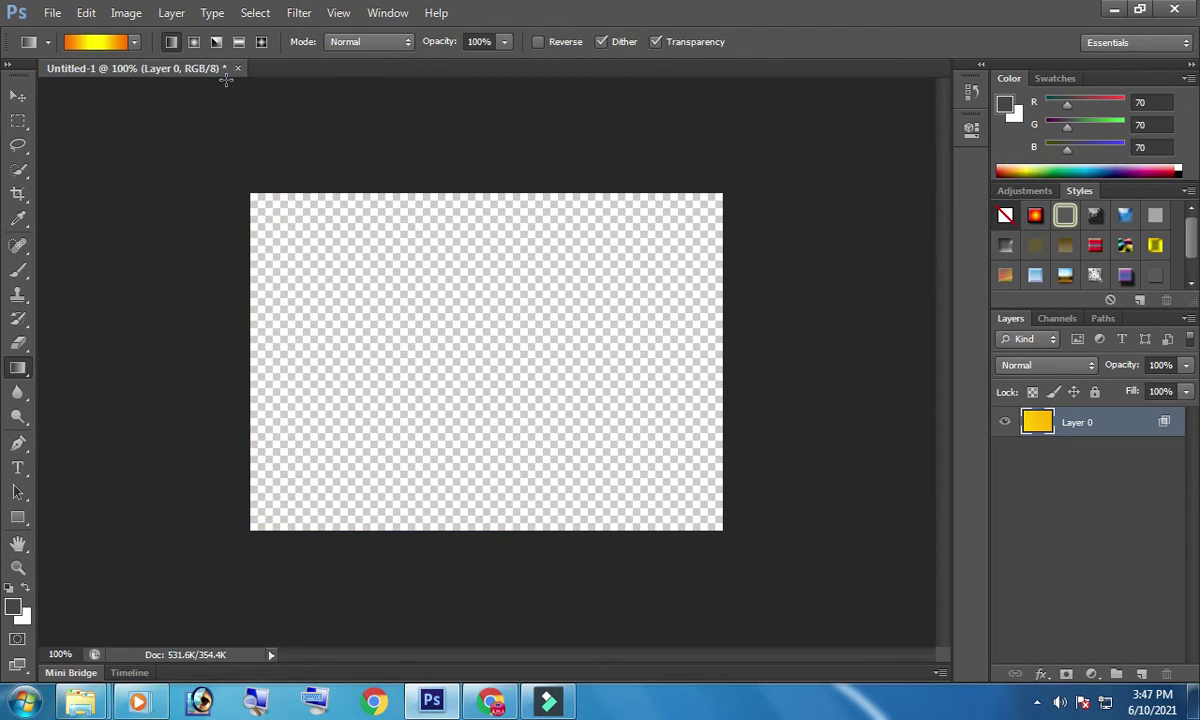
Close the gradient document without saving and reopen the green-screen JPEG photo
{"action": "left_click", "coordinate": [237, 68]}
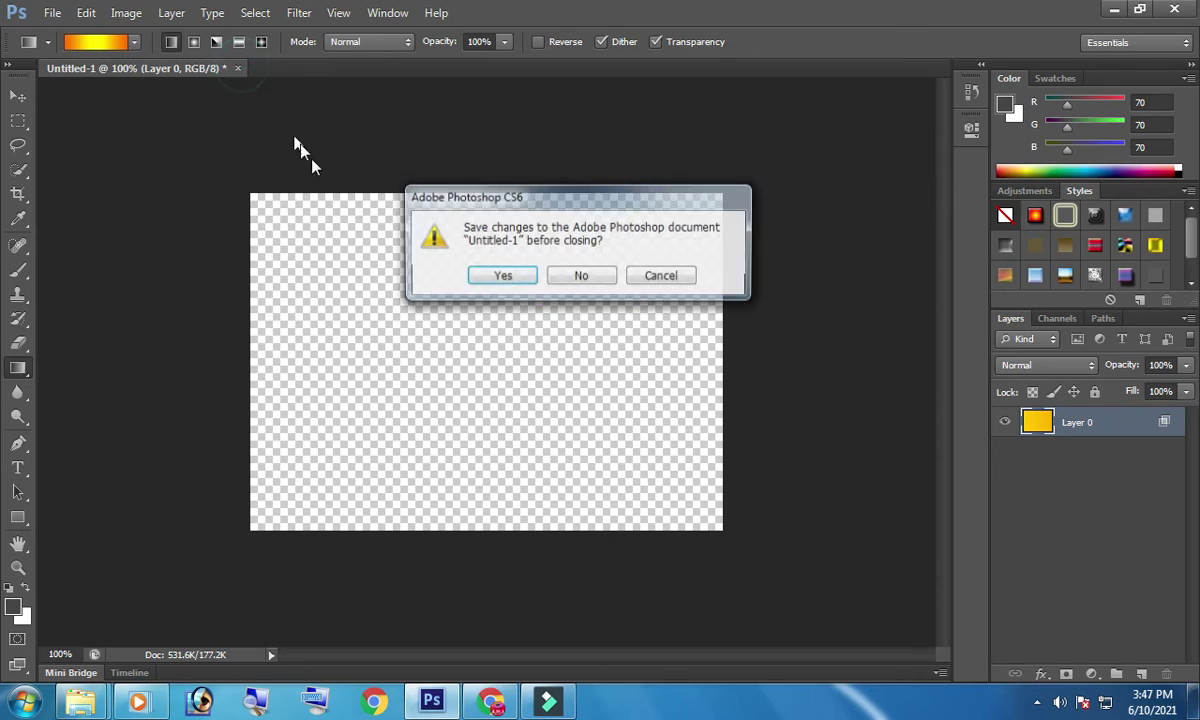
{"action": "left_click", "coordinate": [585, 279]}
{"action": "double_click", "coordinate": [512, 256]}
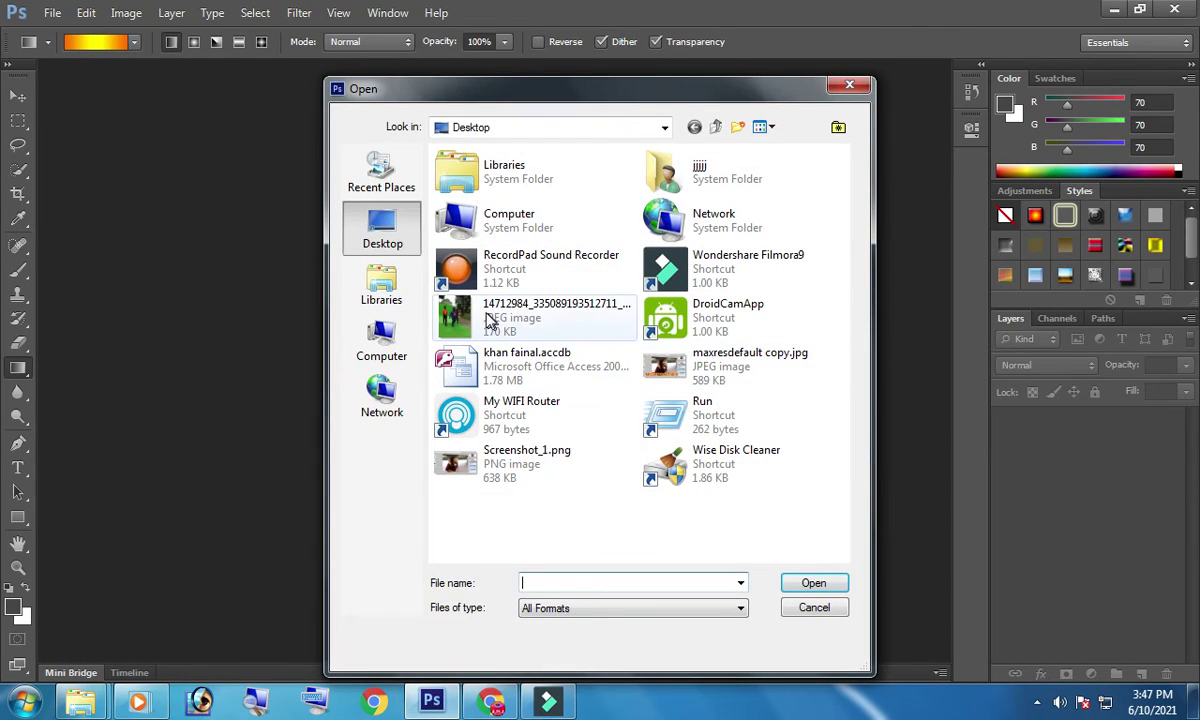
{"action": "double_click", "coordinate": [490, 318]}
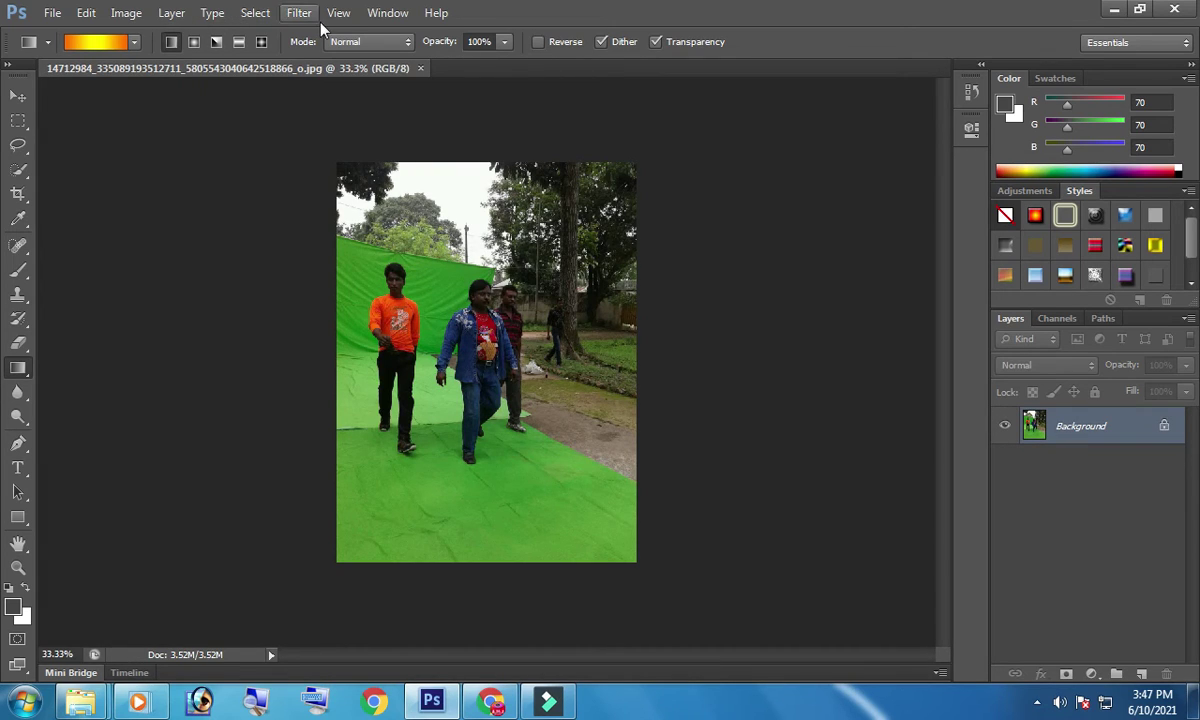
Reapply the last blur to the green-screen photo, then undo it to restore sharpness
{"action": "left_click", "coordinate": [386, 14]}
{"action": "left_click", "coordinate": [299, 13]}
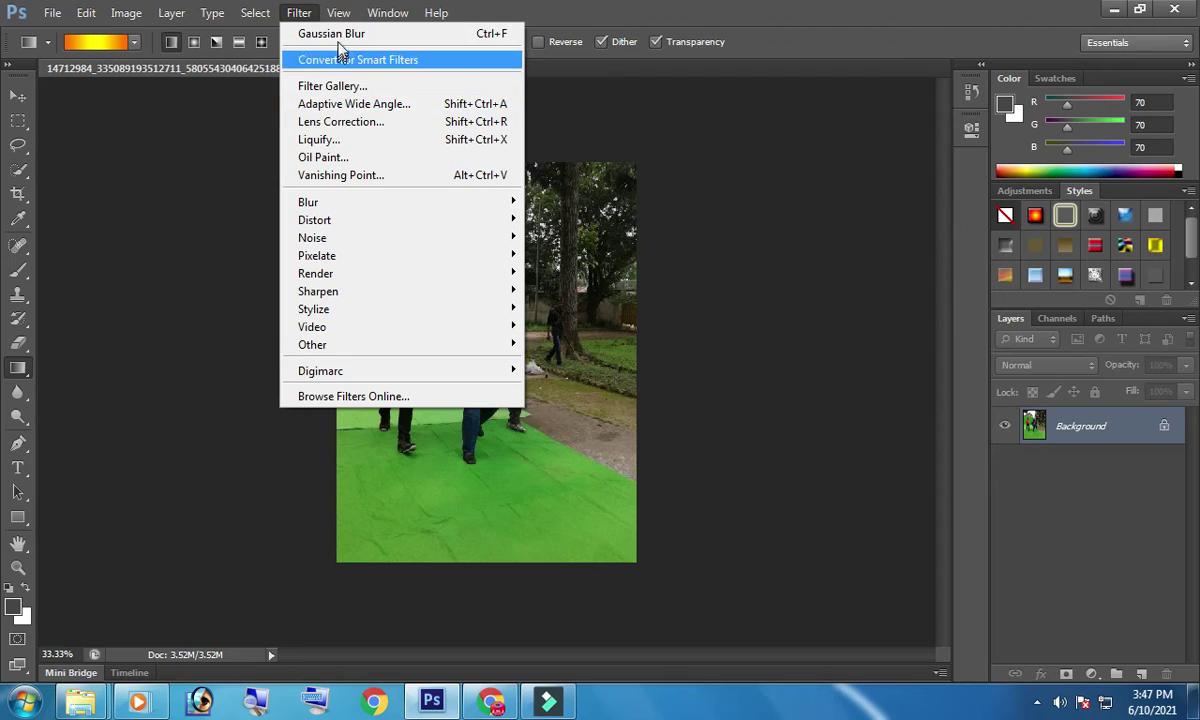
{"action": "key", "text": "Escape"}
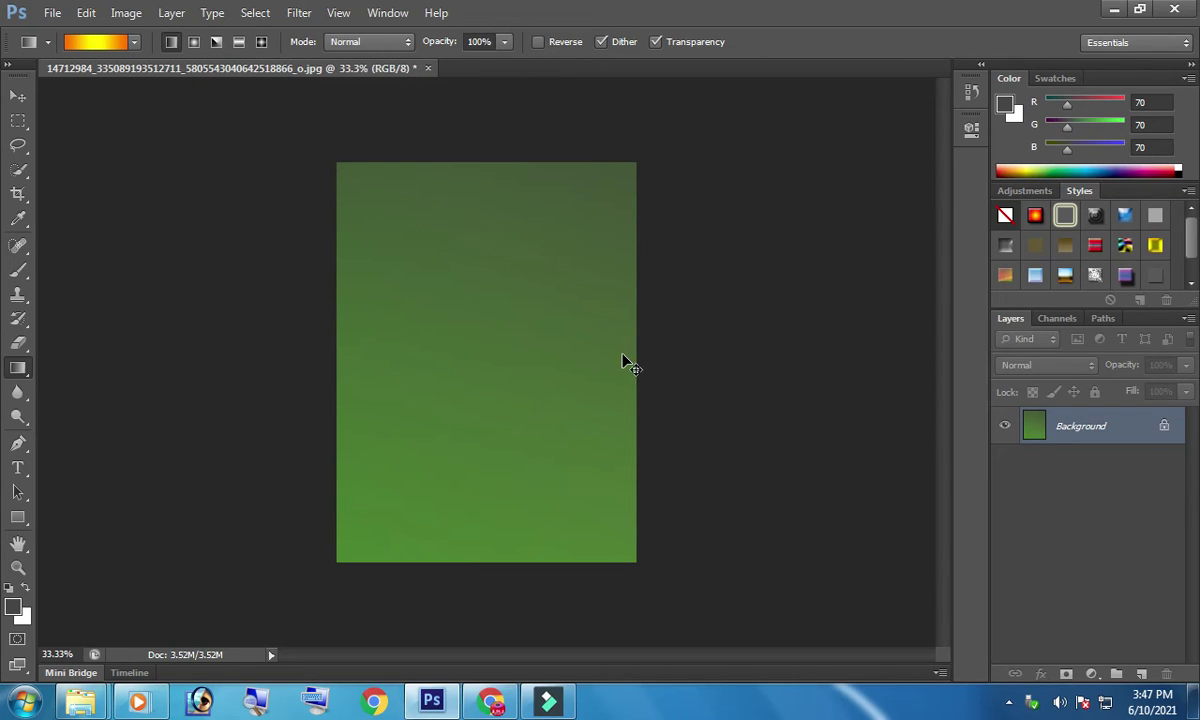
{"action": "key", "text": "ctrl+z"}
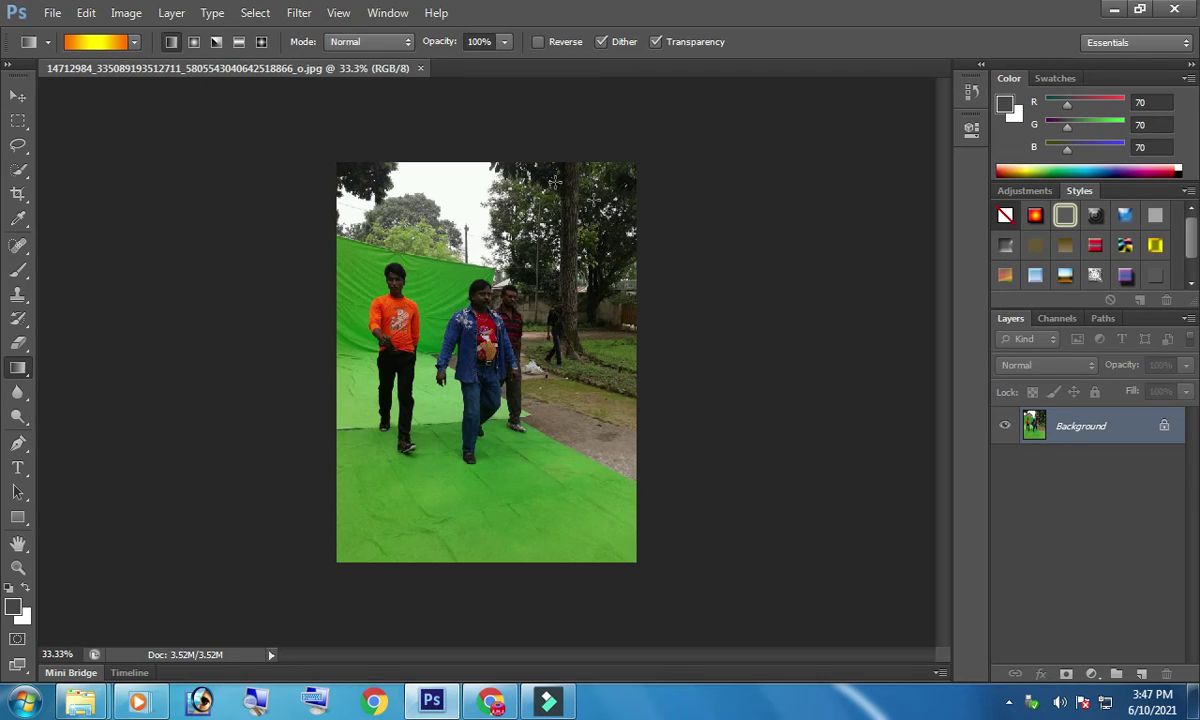
Apply a Gaussian Blur of 3.5 pixels radius to the whole green-screen photo
{"action": "left_click", "coordinate": [296, 14]}
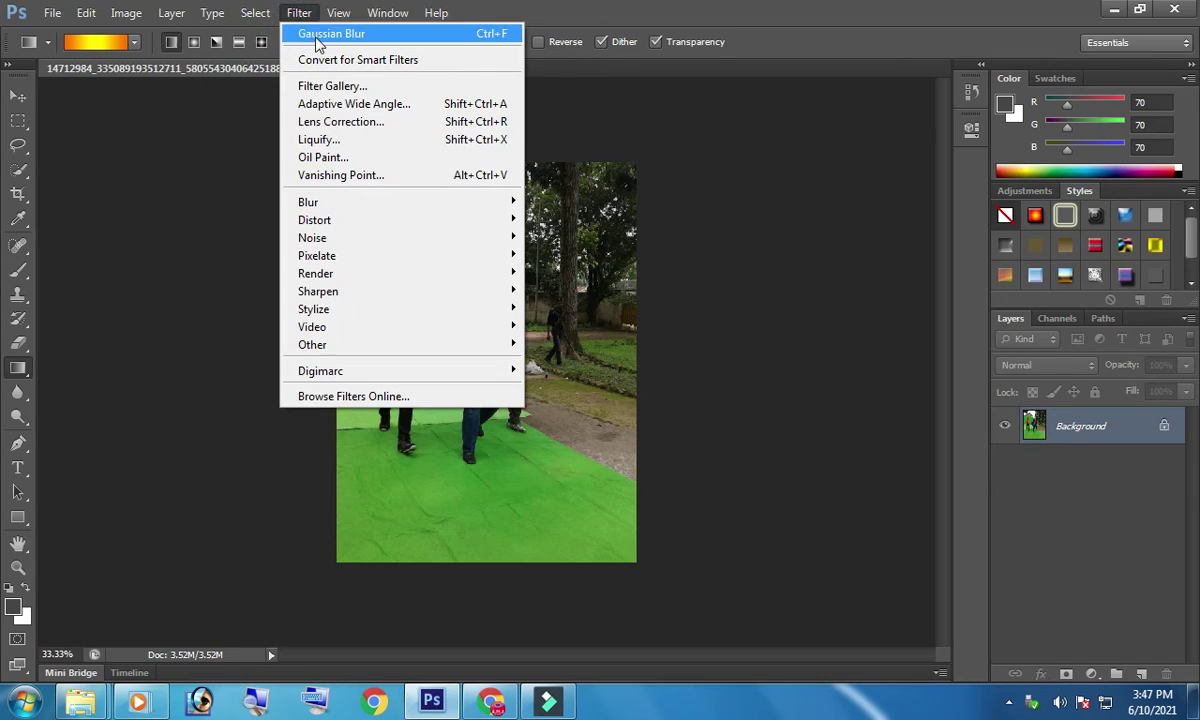
{"action": "mouse_move", "coordinate": [308, 202]}
{"action": "left_click", "coordinate": [600, 335]}
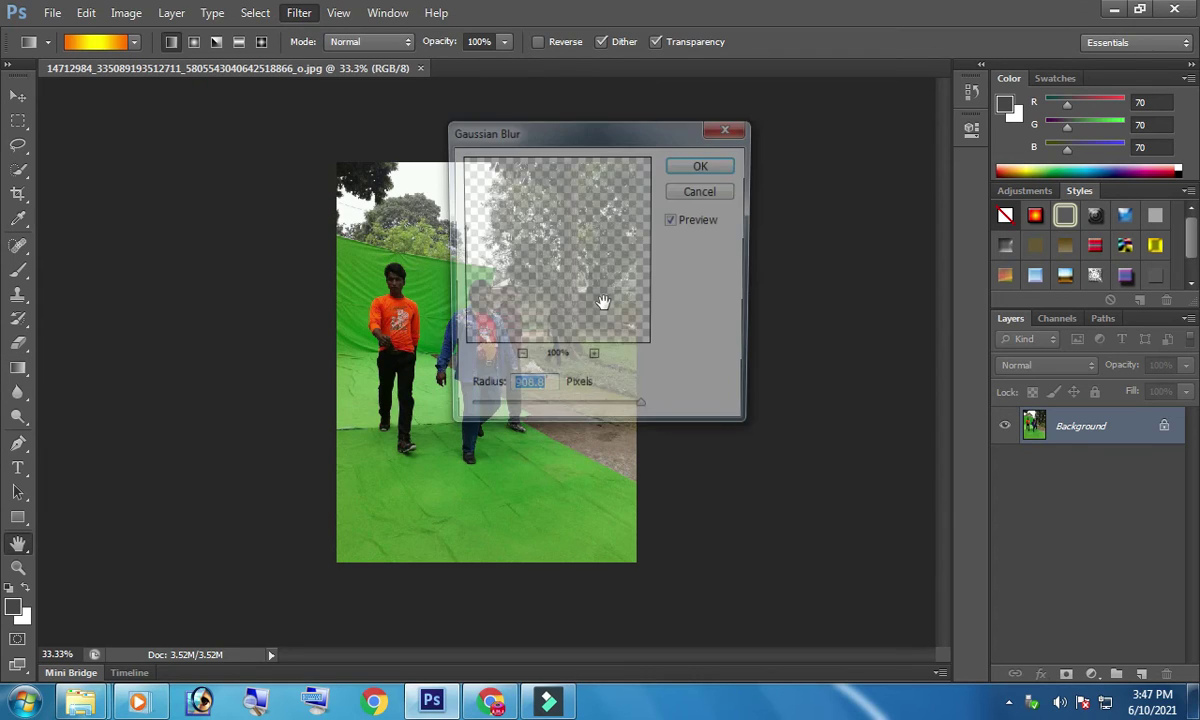
{"action": "left_click_drag", "start_coordinate": [565, 132], "coordinate": [761, 185]}
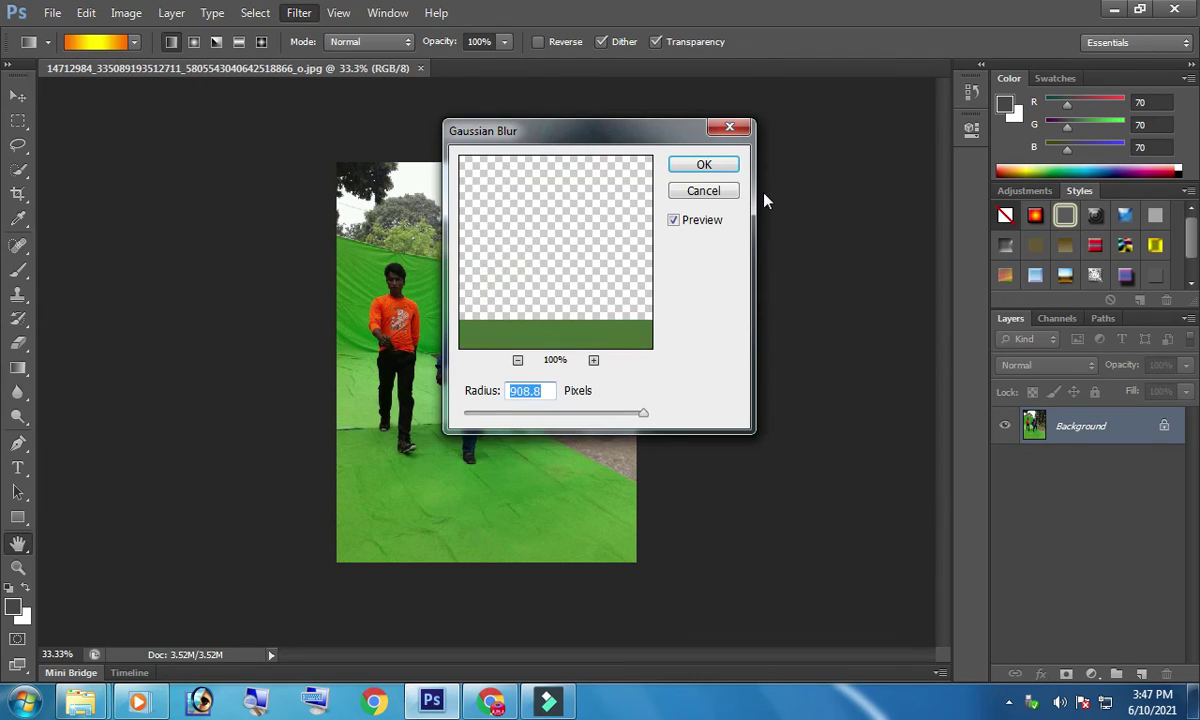
{"action": "left_click_drag", "start_coordinate": [836, 466], "coordinate": [697, 471]}
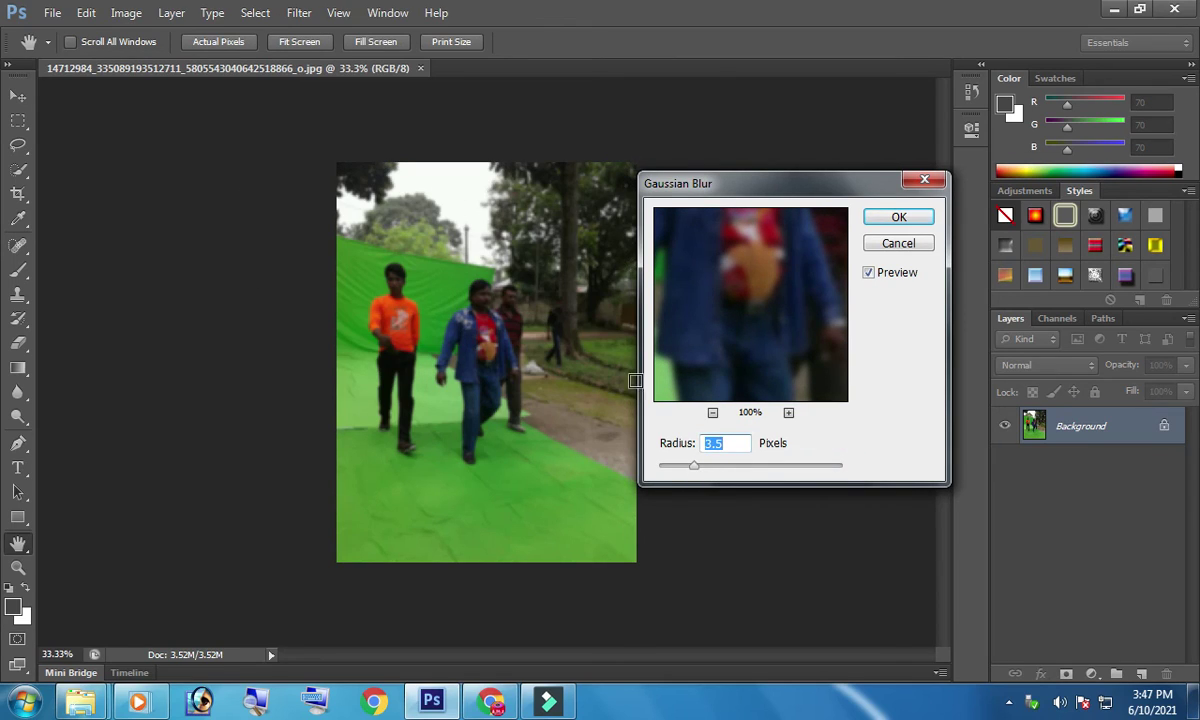
{"action": "left_click", "coordinate": [893, 228]}
{"action": "key", "text": "g"}
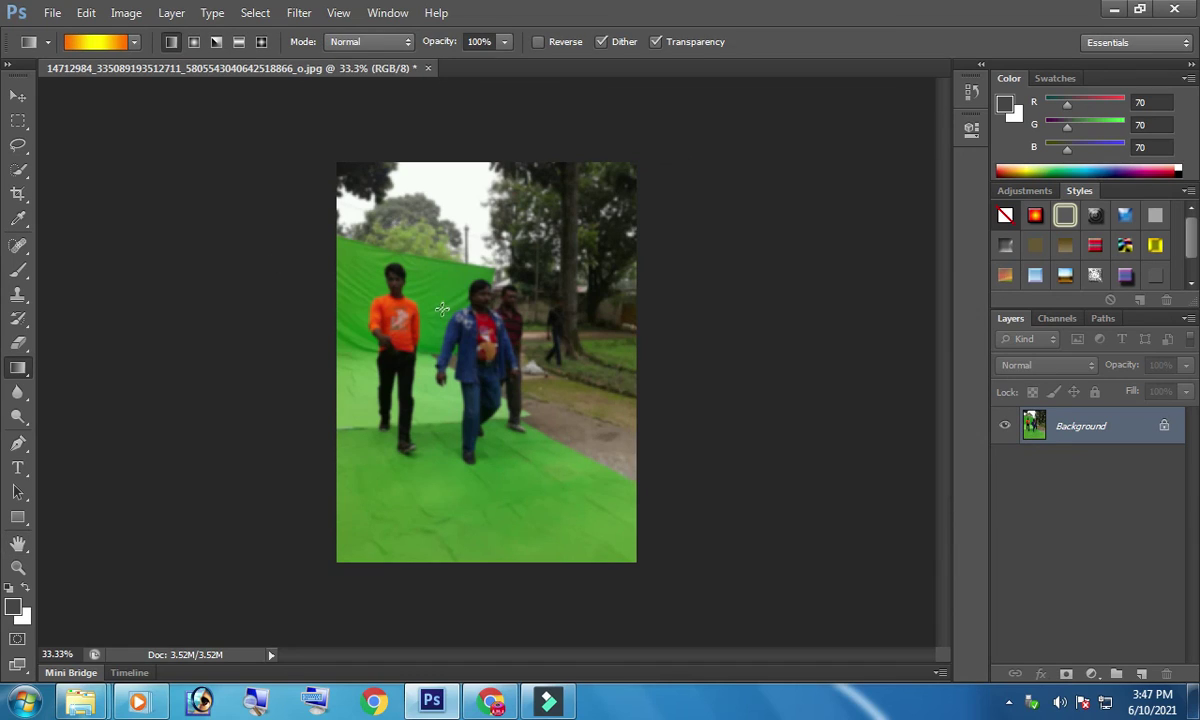